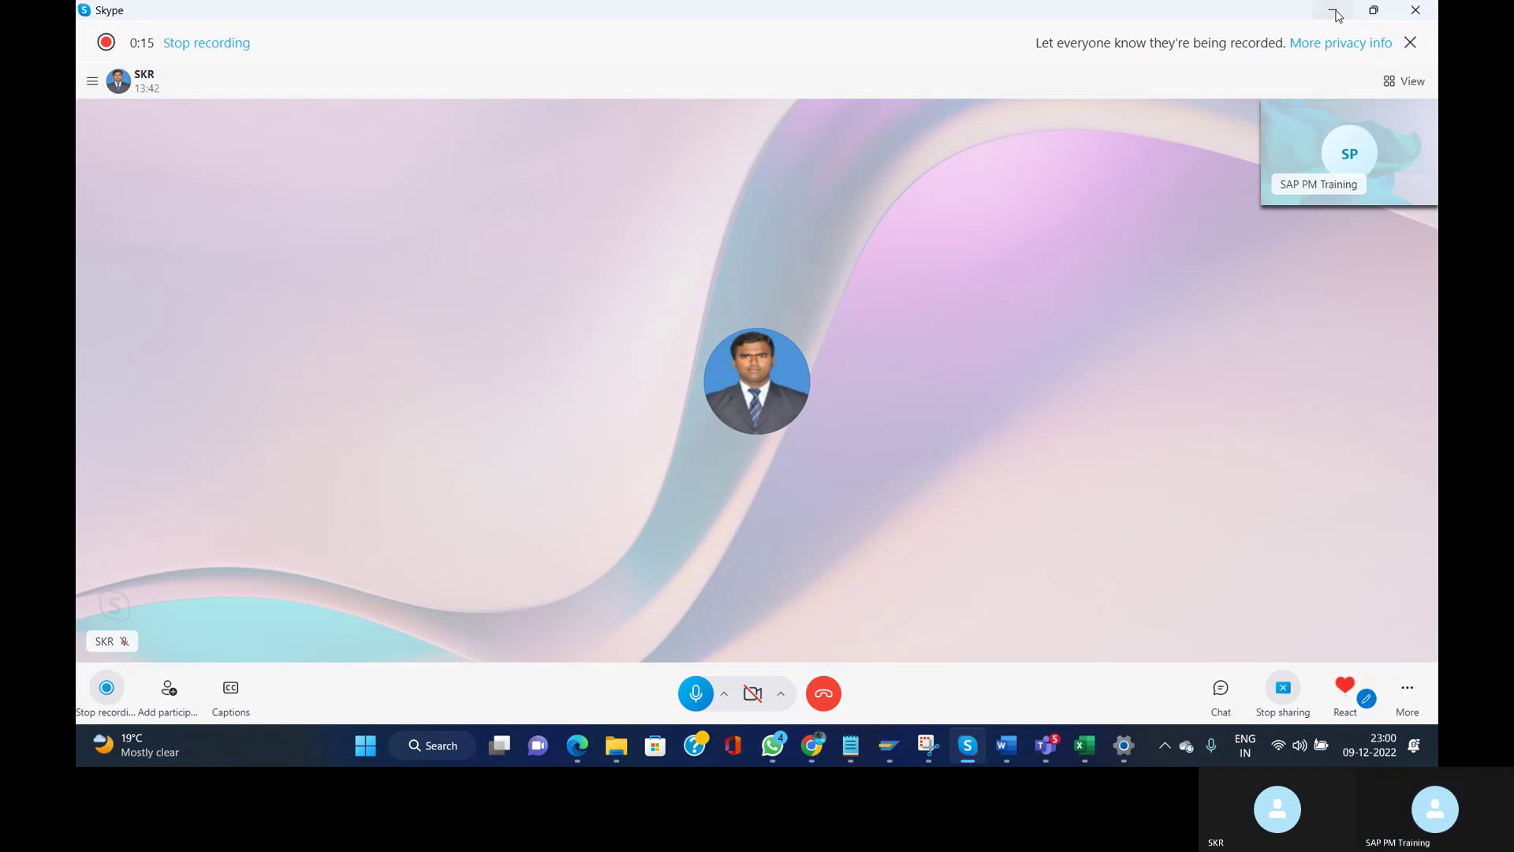
- Switch to the SAP browser window and open the SAP PM TASK LIST project from the Migrate Your Data app on the home page
{"action": "left_click", "coordinate": [1333, 10]}
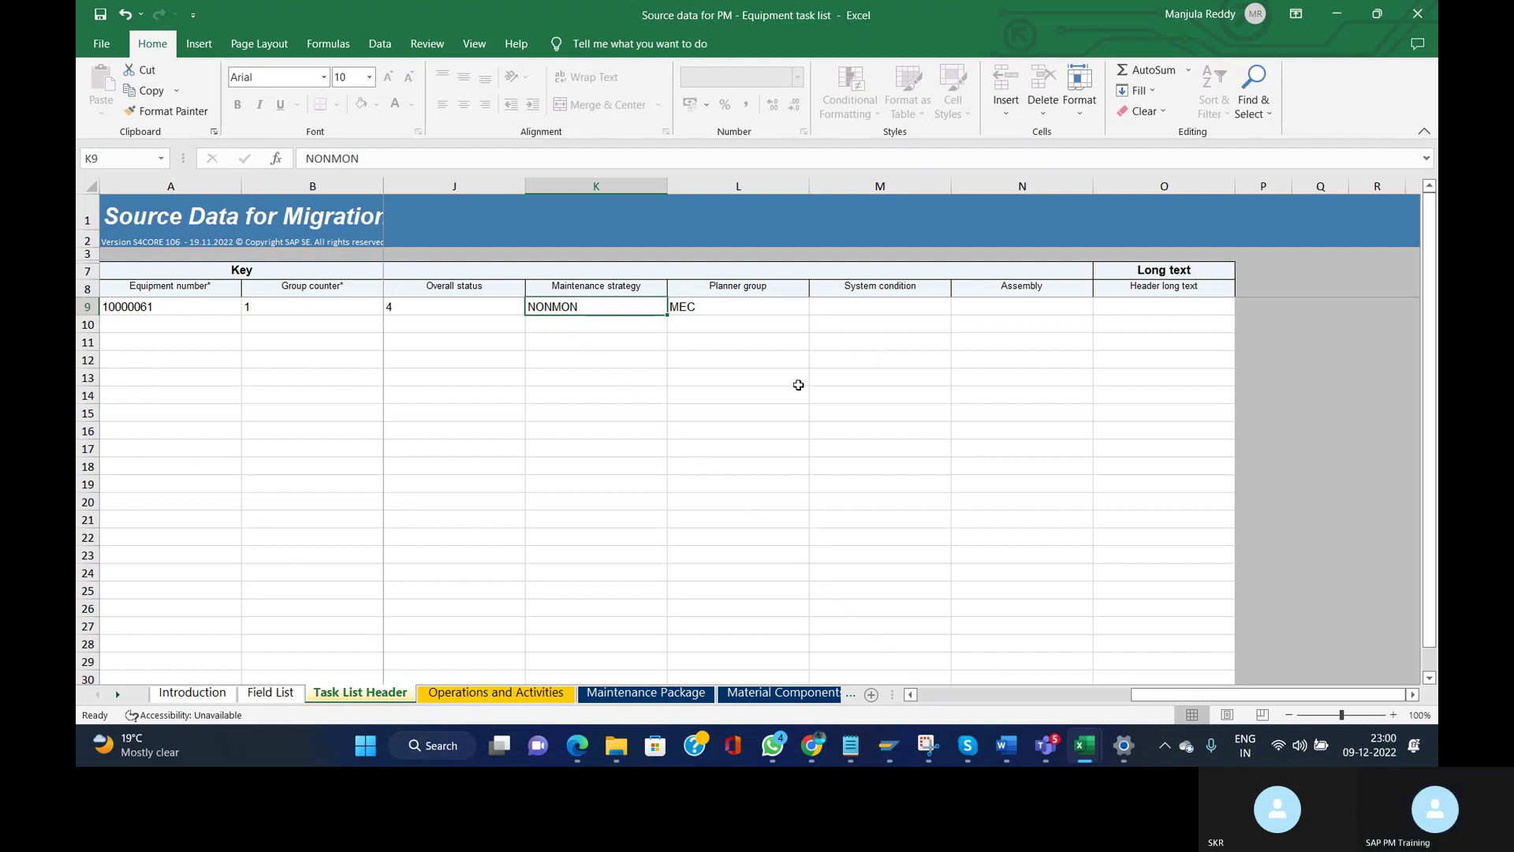
{"action": "left_click", "coordinate": [577, 745]}
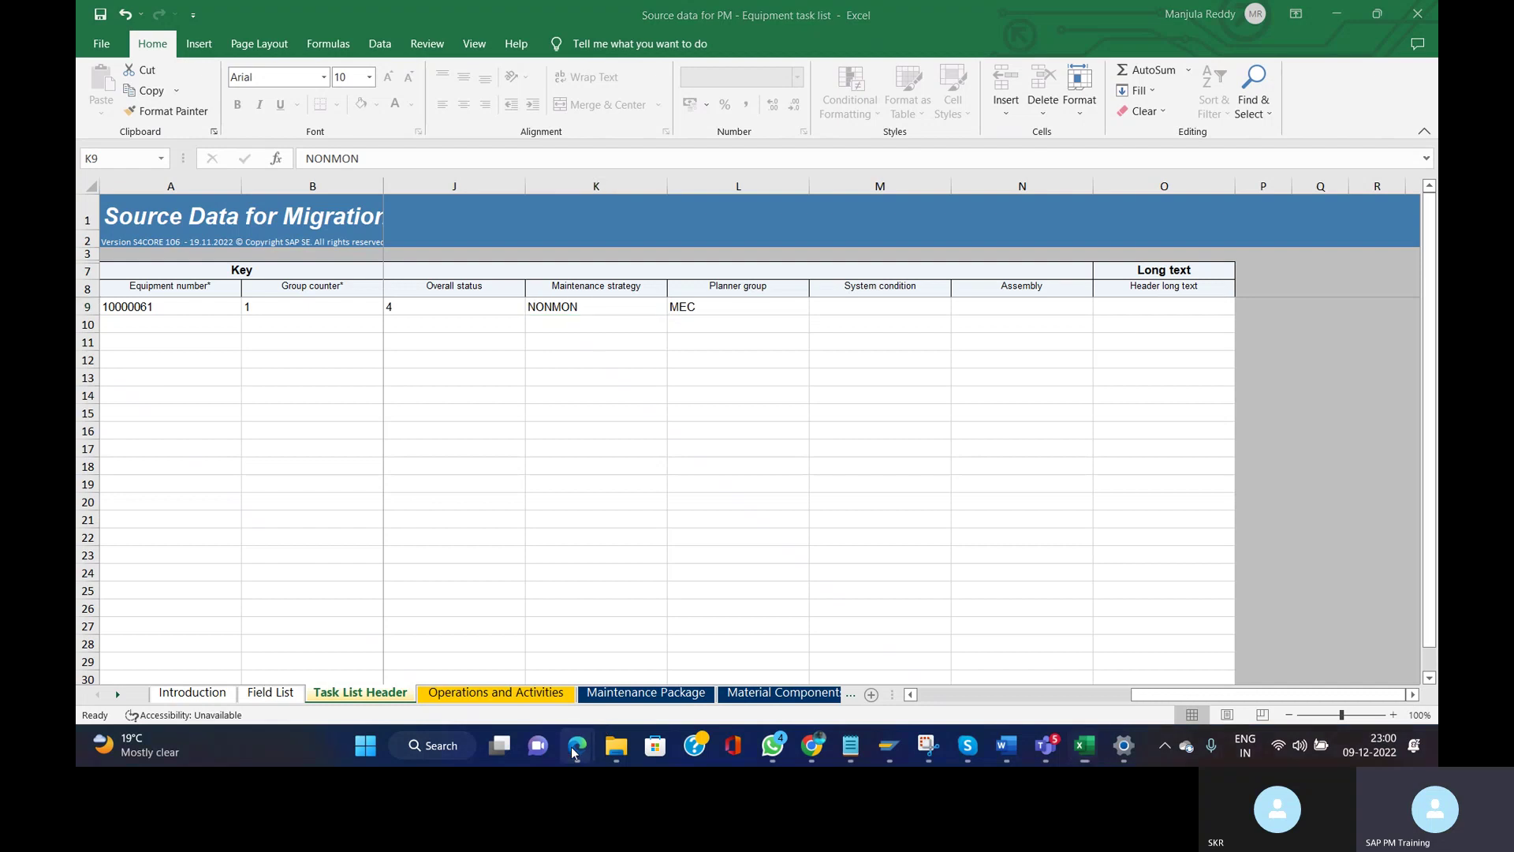
{"action": "left_click", "coordinate": [476, 651]}
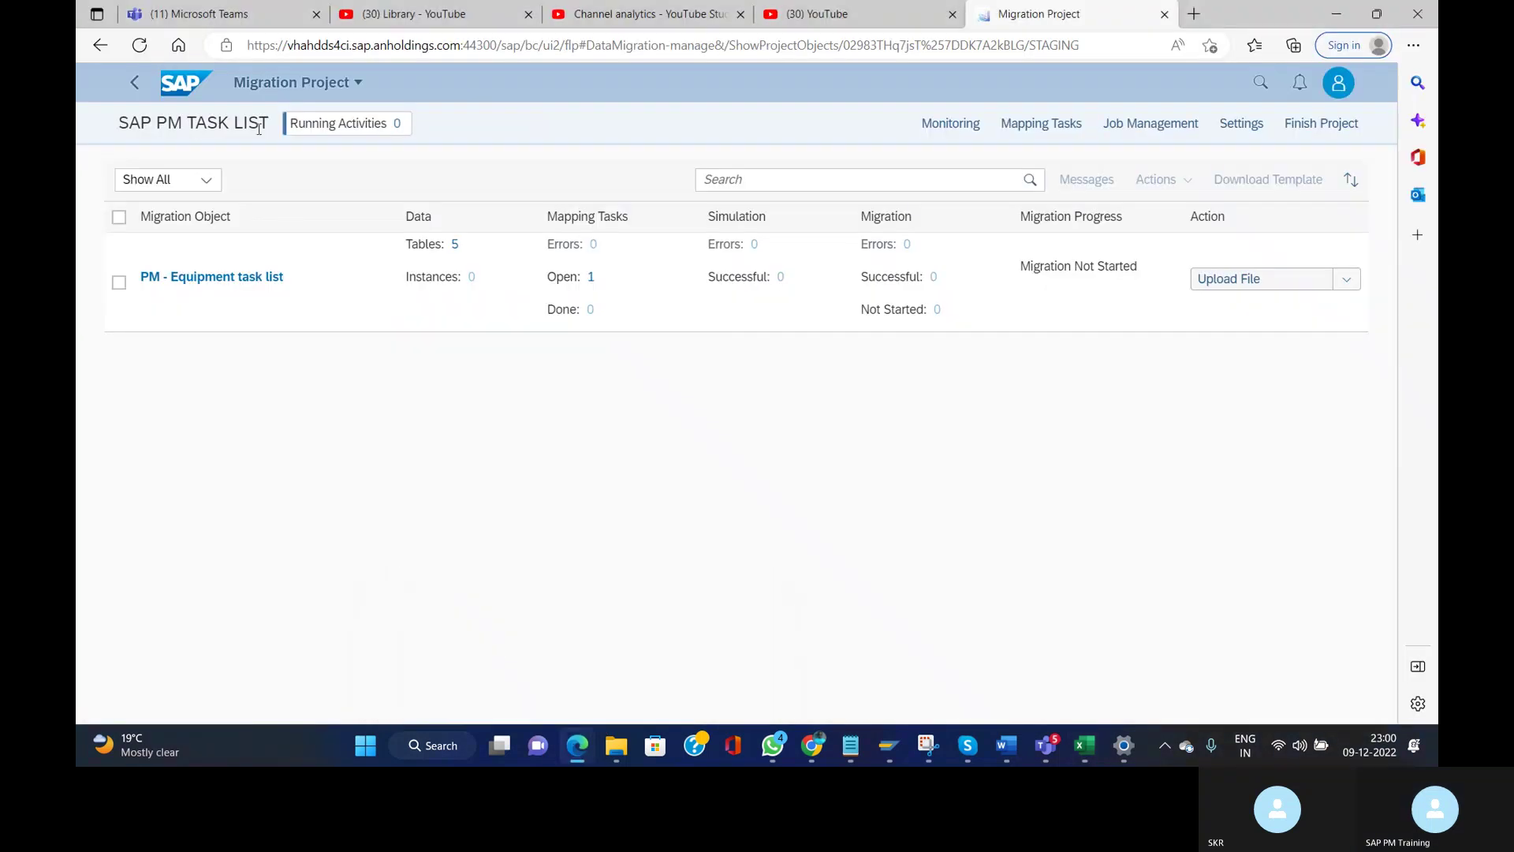
{"action": "left_click", "coordinate": [176, 89]}
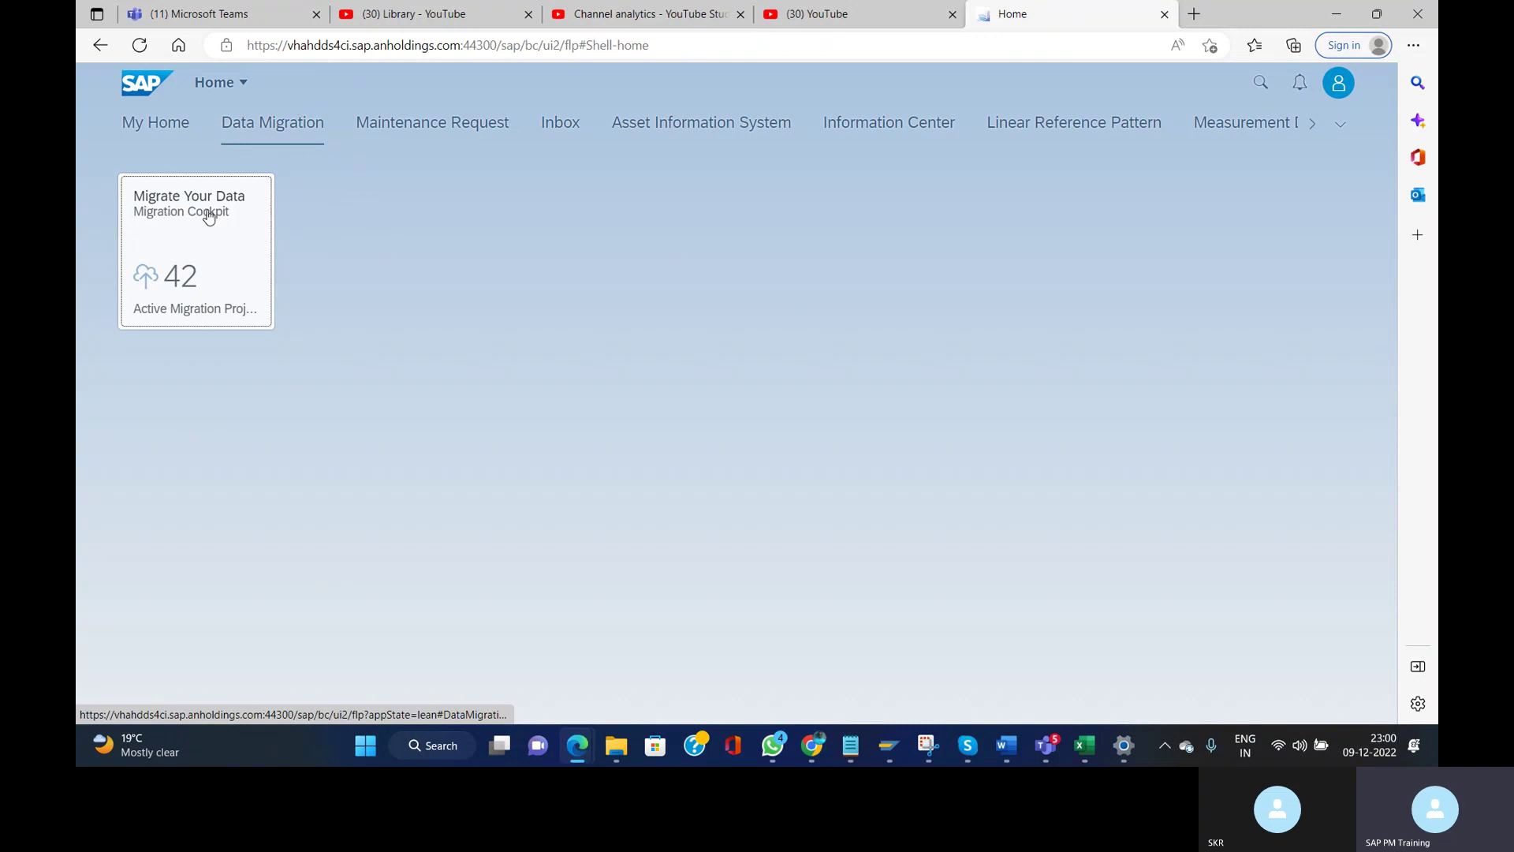
{"action": "left_click", "coordinate": [218, 241]}
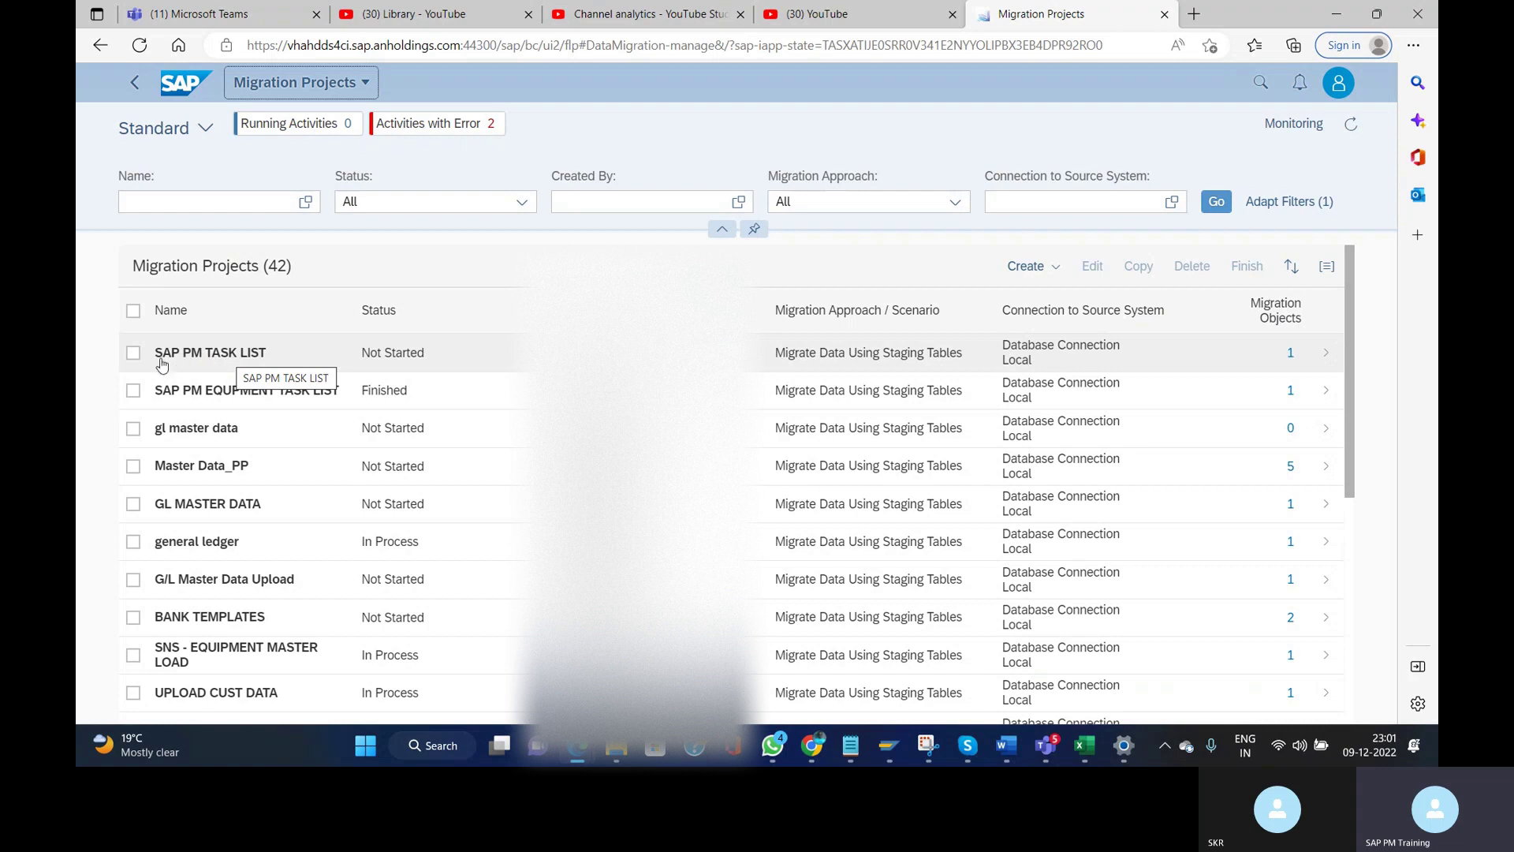
{"action": "left_click", "coordinate": [264, 356]}
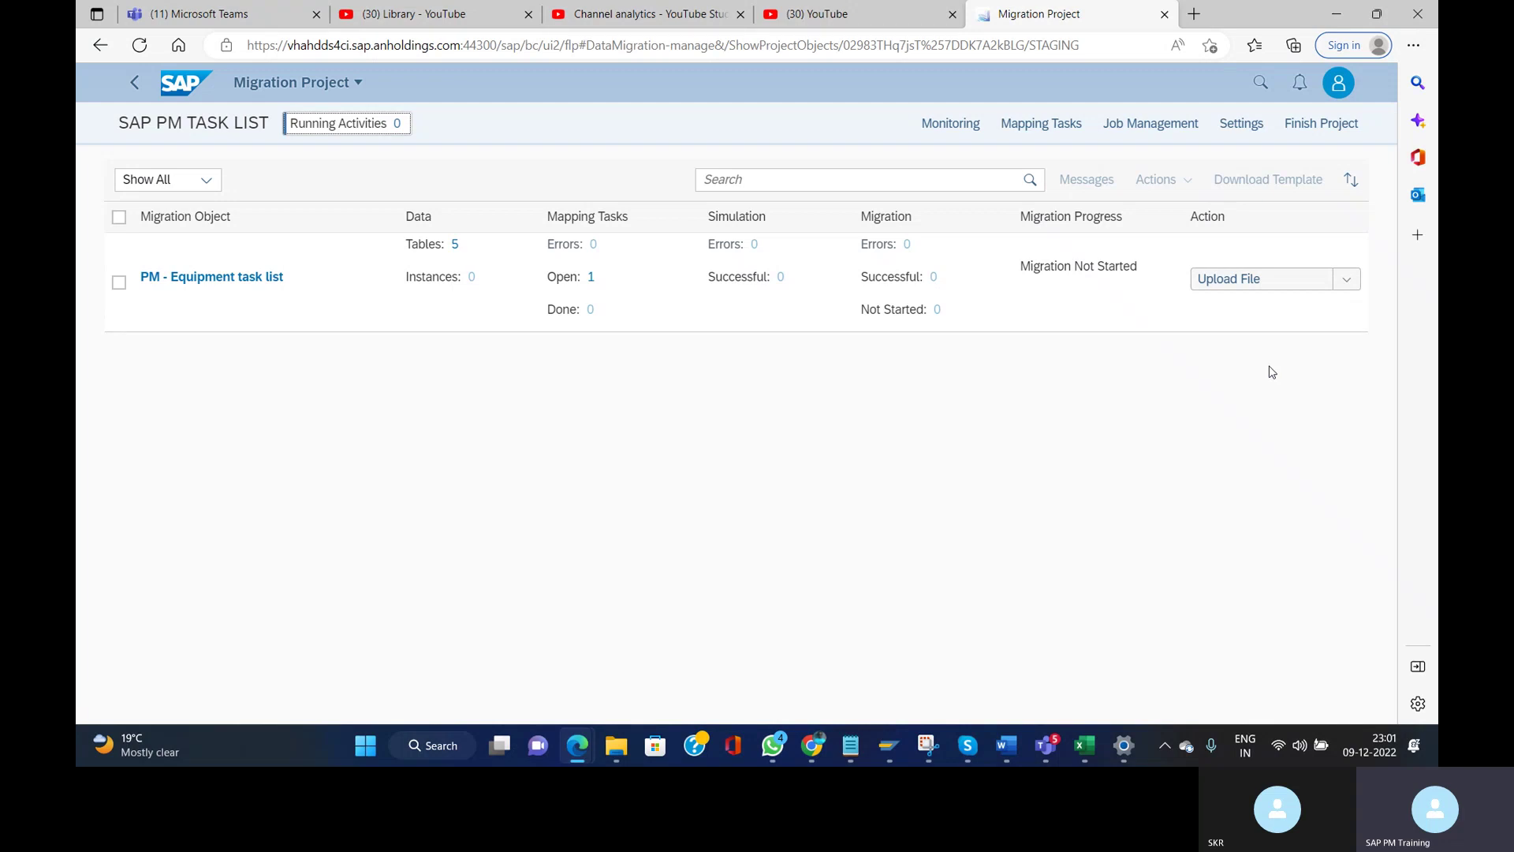
- Select the PM - Equipment task list migration object and open its file upload page
{"action": "left_click", "coordinate": [1353, 292]}
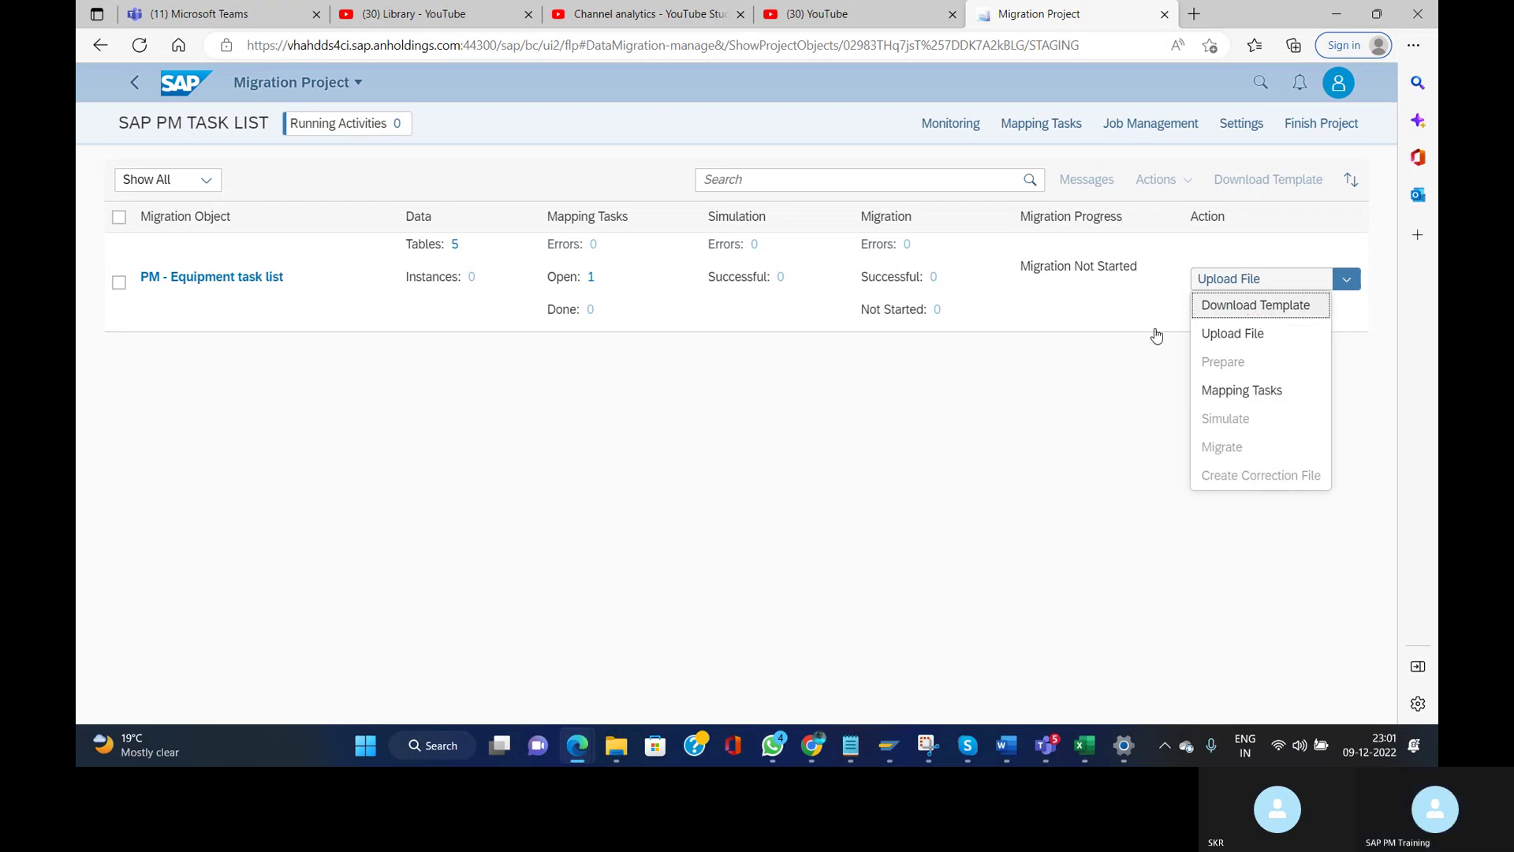
{"action": "left_click", "coordinate": [886, 455]}
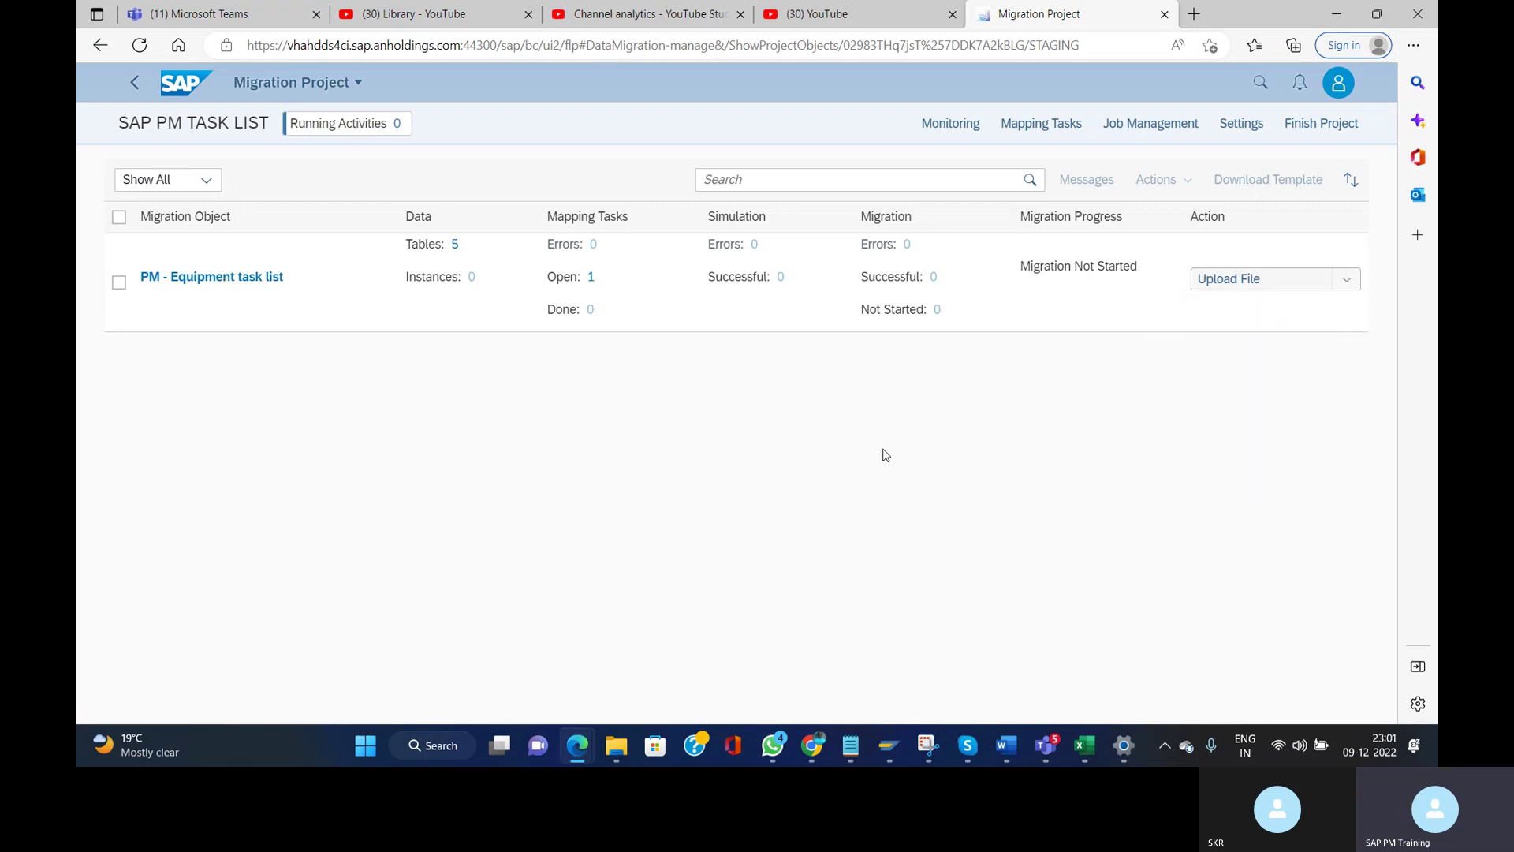
{"action": "left_click", "coordinate": [119, 283]}
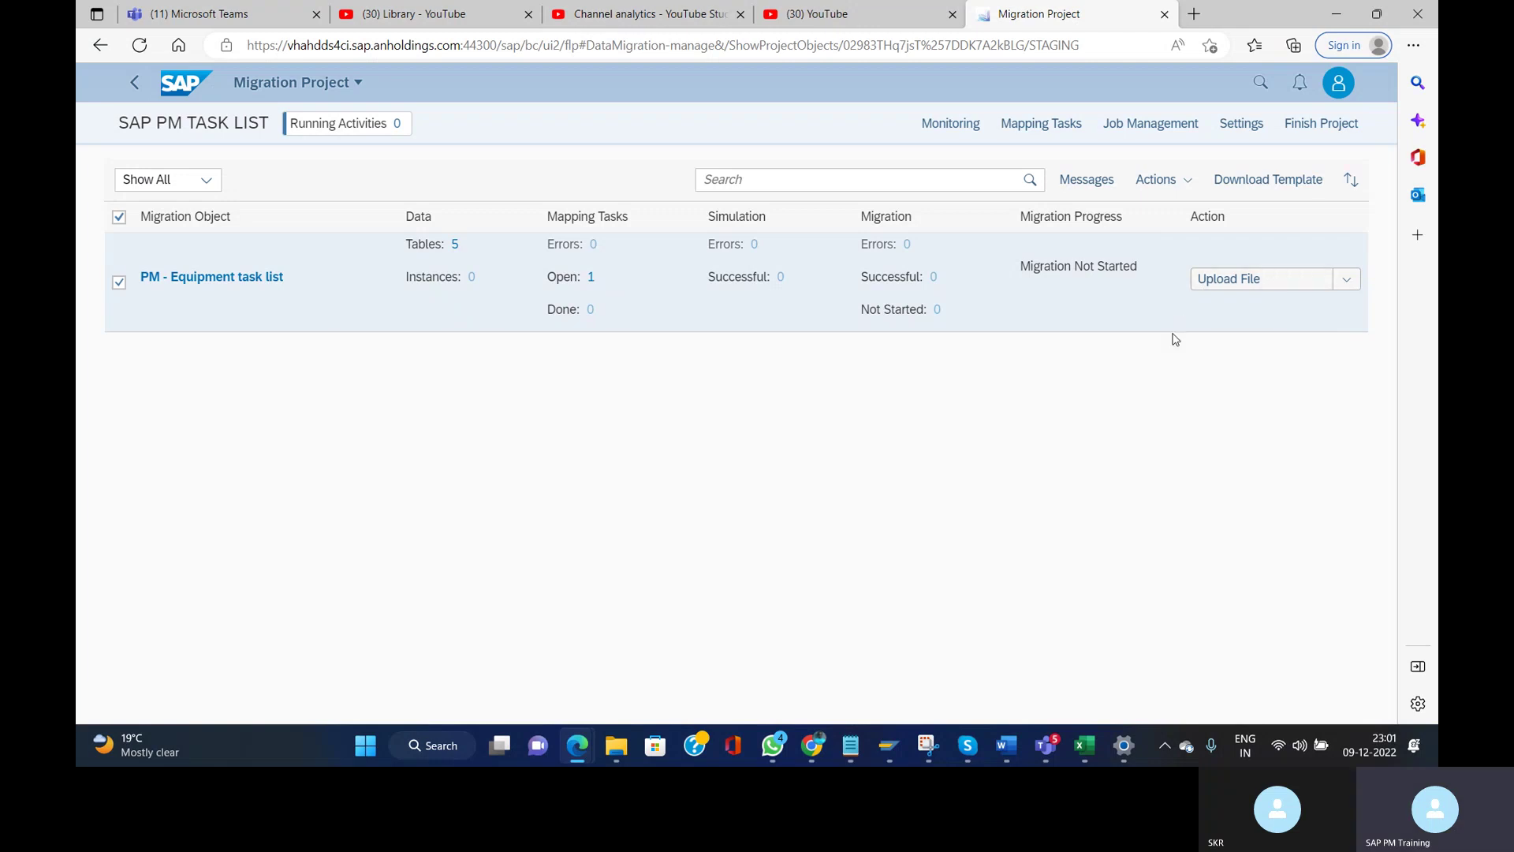
{"action": "left_click", "coordinate": [1347, 279]}
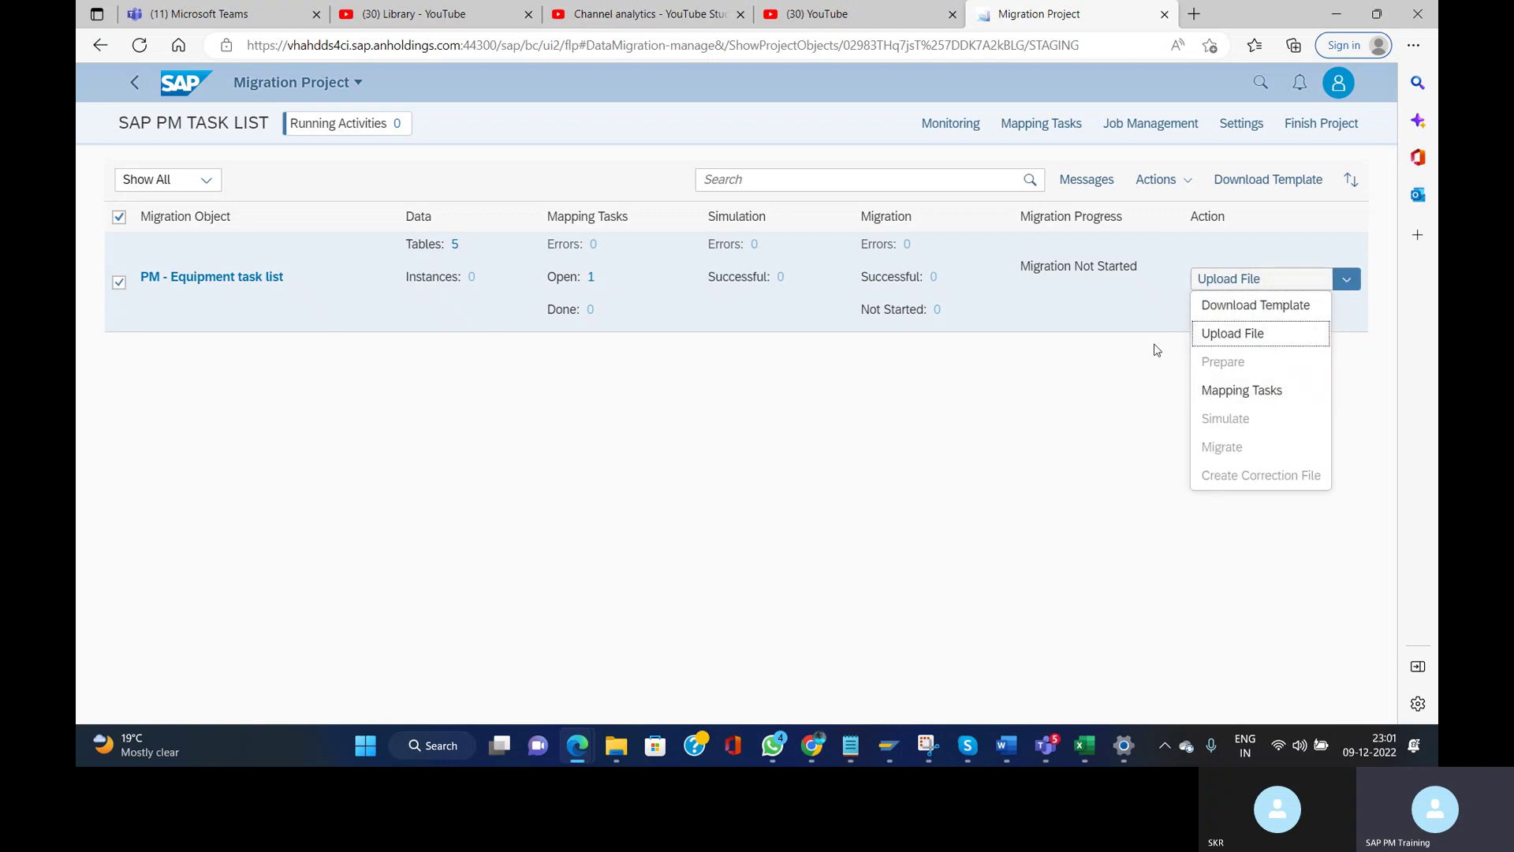
{"action": "left_click", "coordinate": [1083, 404]}
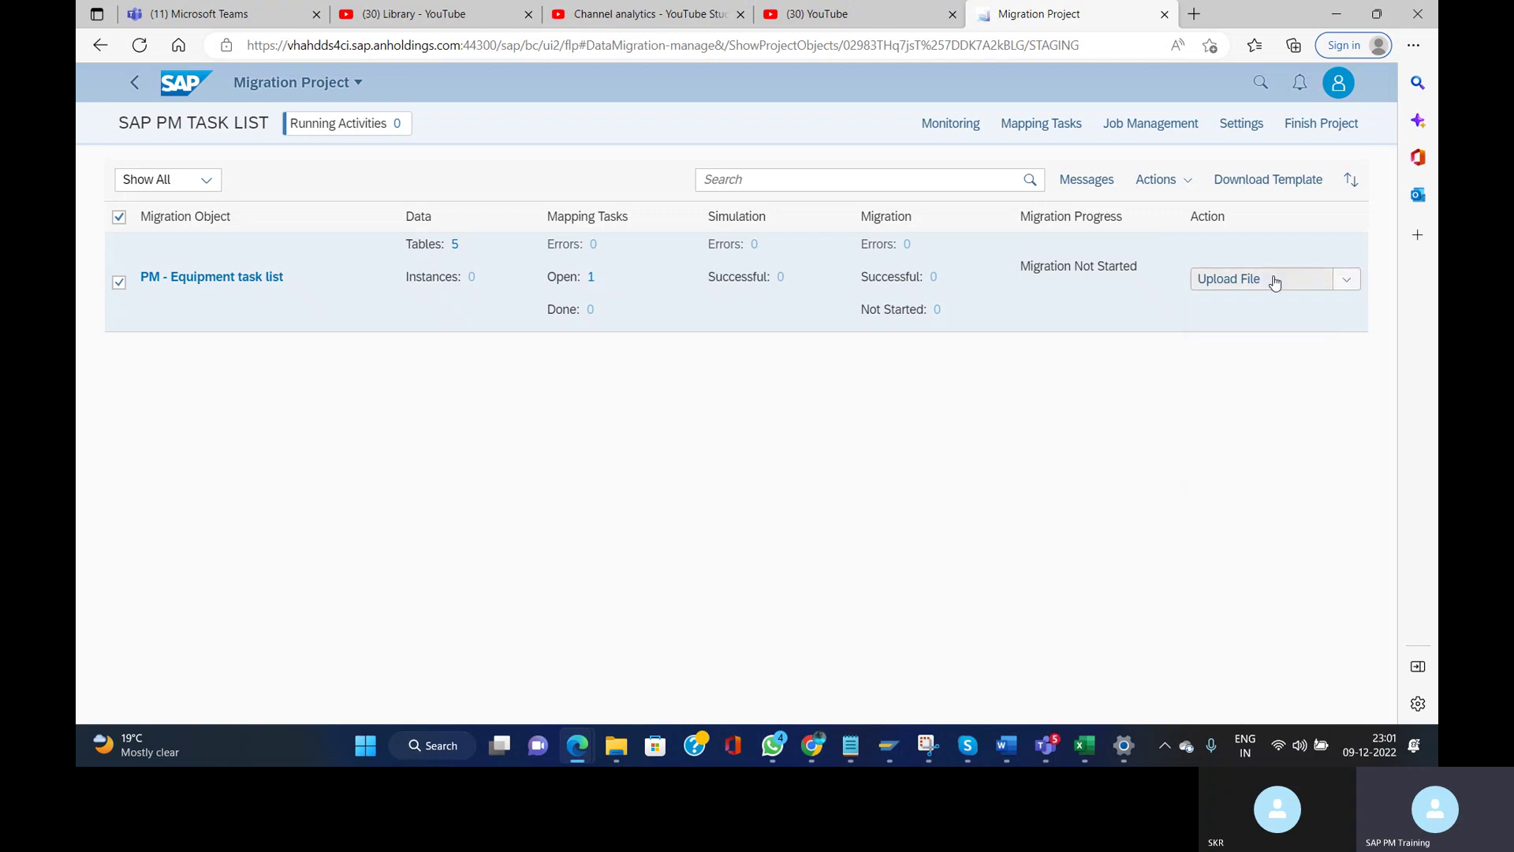
{"action": "left_click", "coordinate": [1222, 282]}
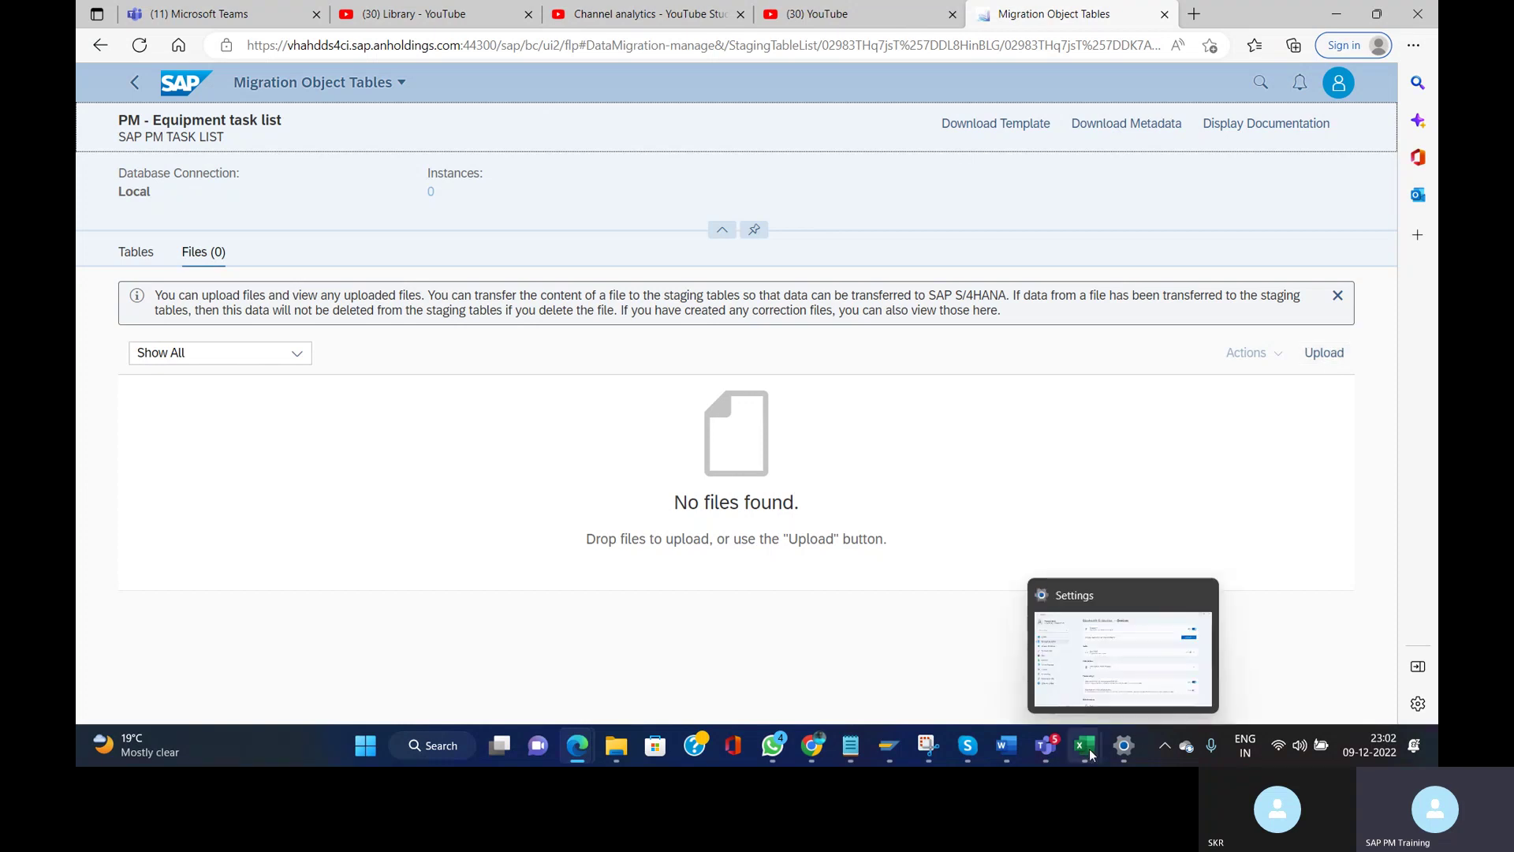
- Switch to the equipment task list source data workbook in Excel and look through its Introduction, Material Components, and Production Resources and Tools sheets
{"action": "mouse_move", "coordinate": [1087, 750]}
{"action": "left_click", "coordinate": [1181, 658]}
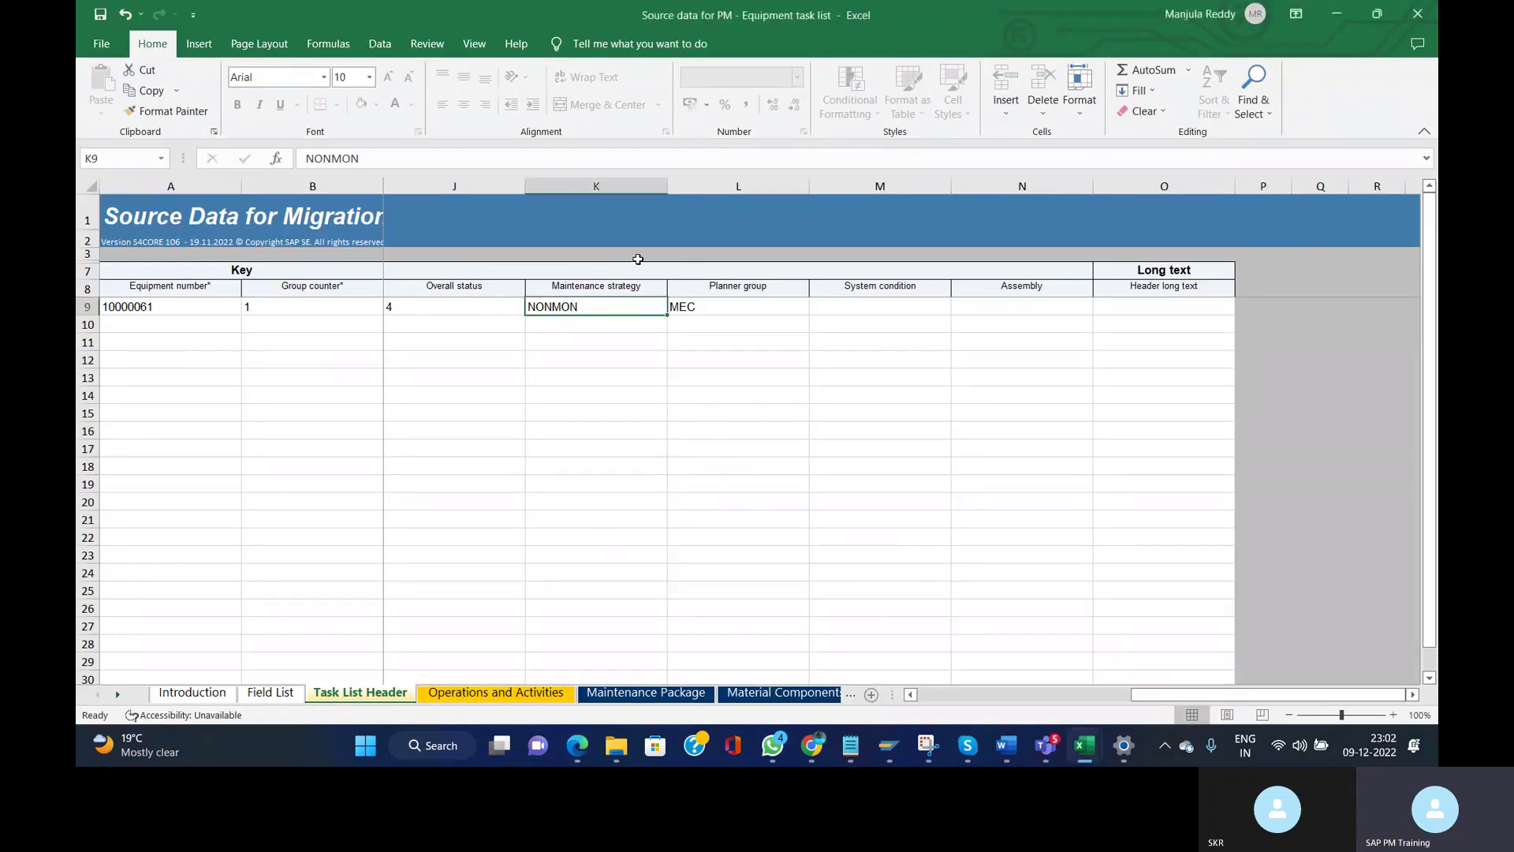
{"action": "left_click", "coordinate": [412, 415]}
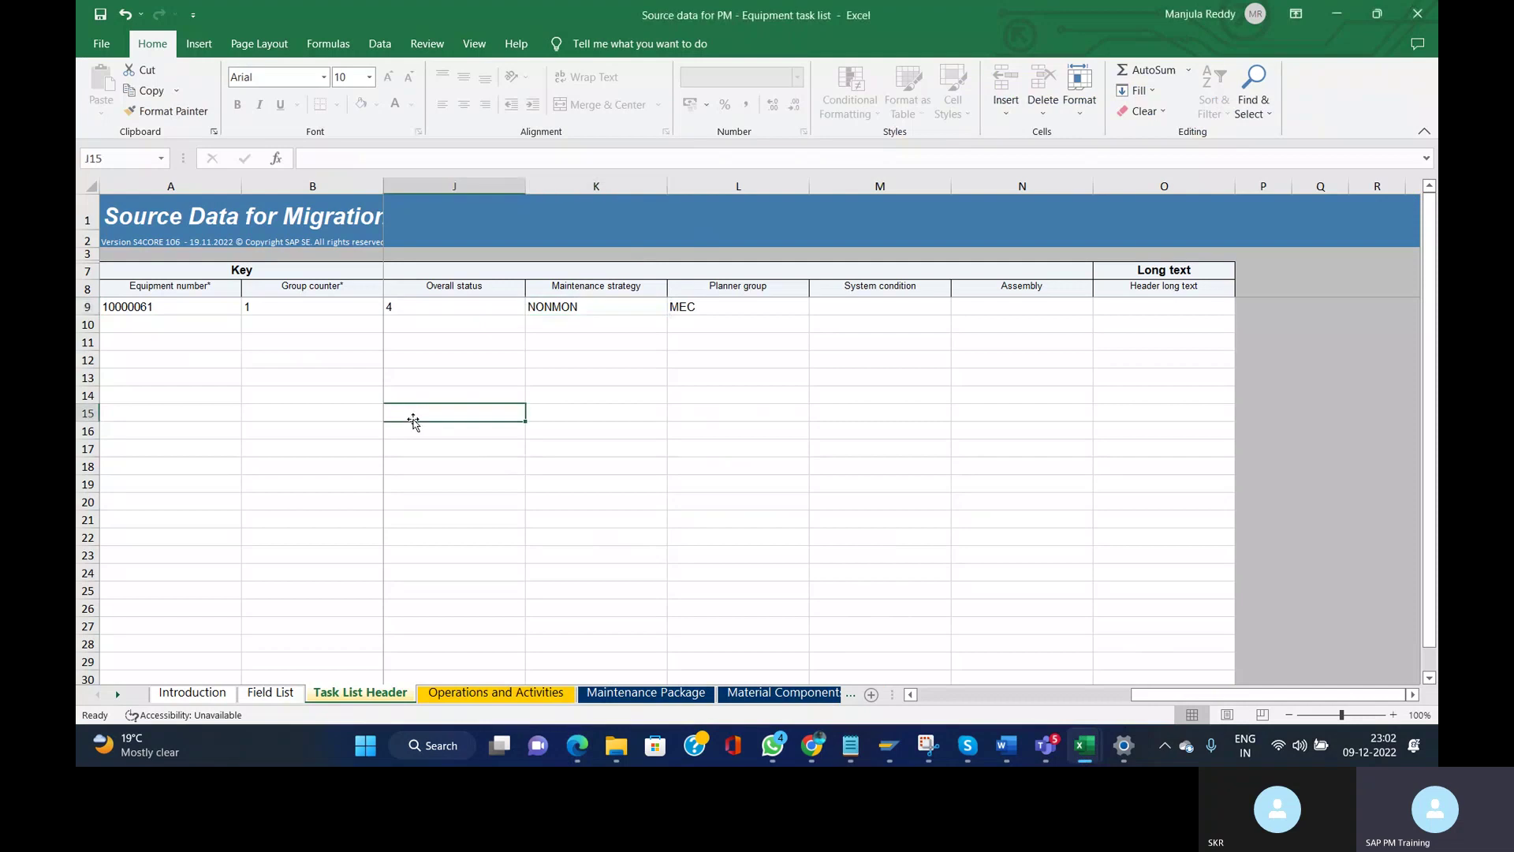
{"action": "left_click", "coordinate": [193, 693]}
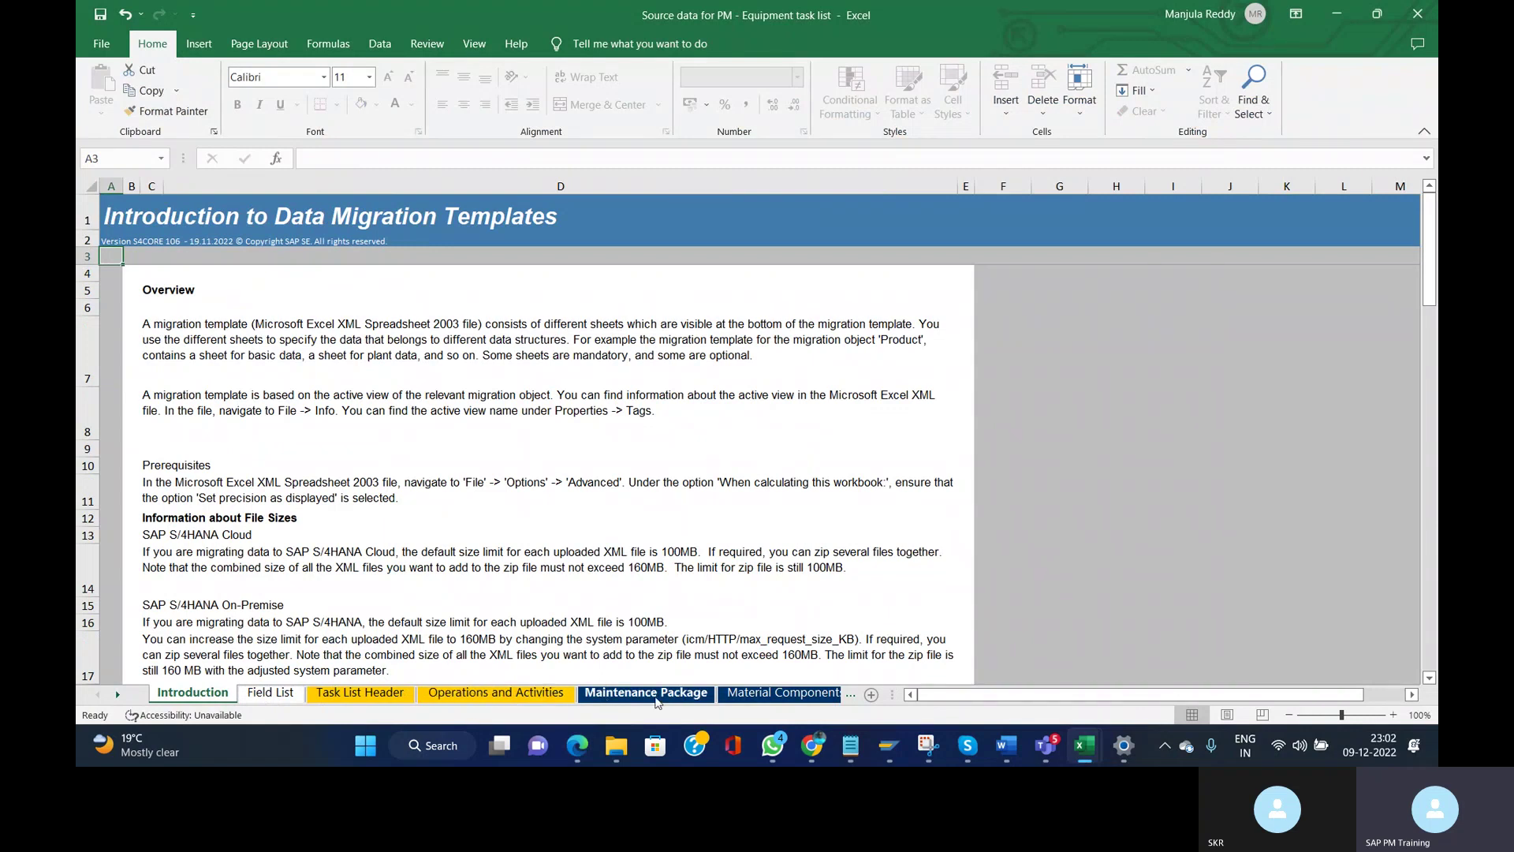
{"action": "left_click", "coordinate": [812, 693]}
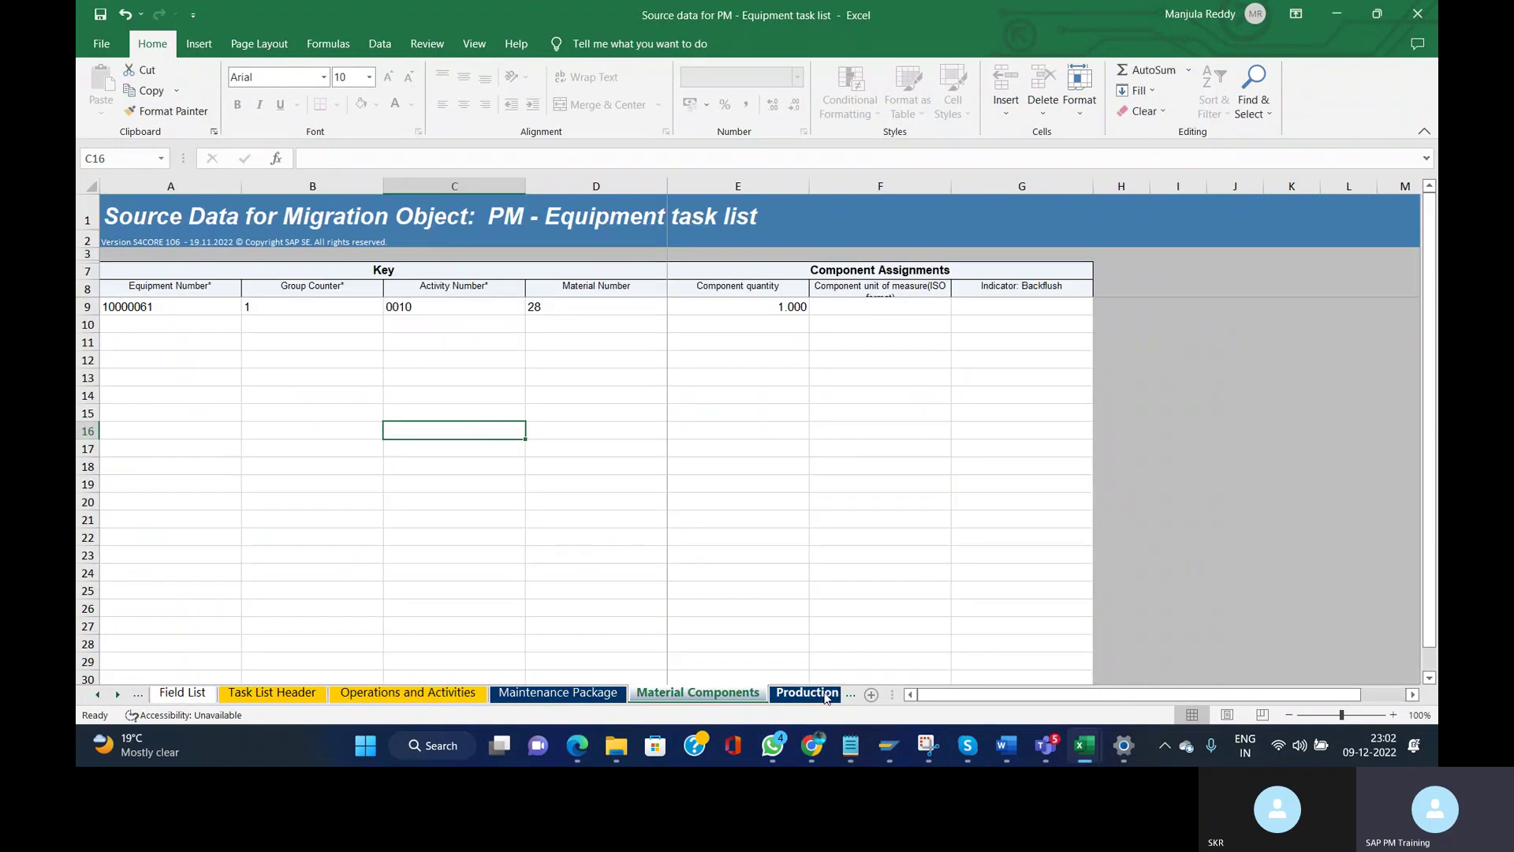
{"action": "left_click", "coordinate": [824, 694]}
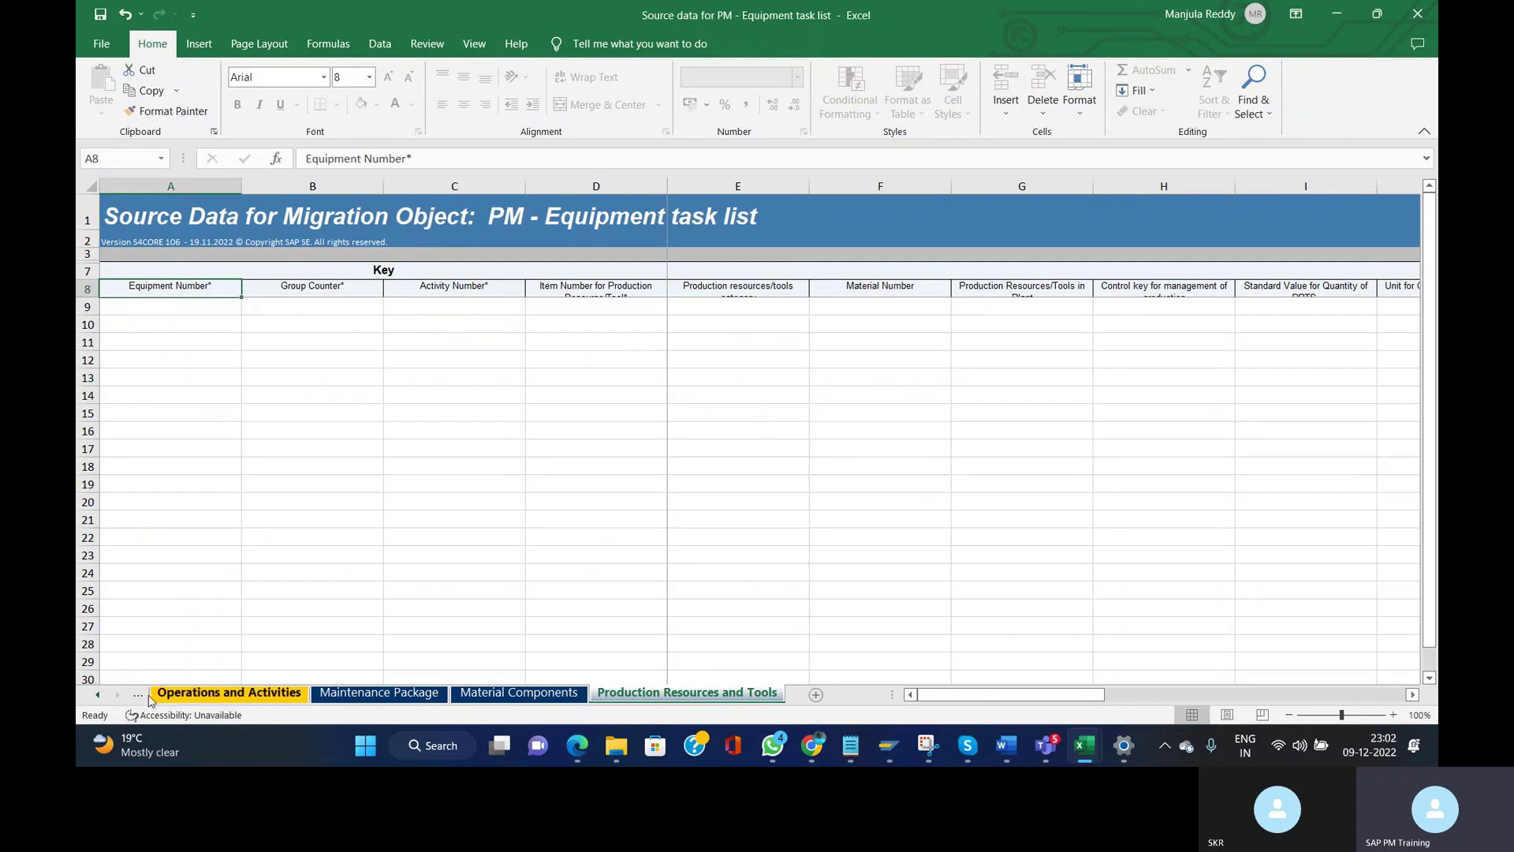
{"action": "left_click", "coordinate": [97, 696]}
{"action": "left_click", "coordinate": [98, 697]}
{"action": "left_click", "coordinate": [99, 698]}
{"action": "left_click", "coordinate": [179, 694]}
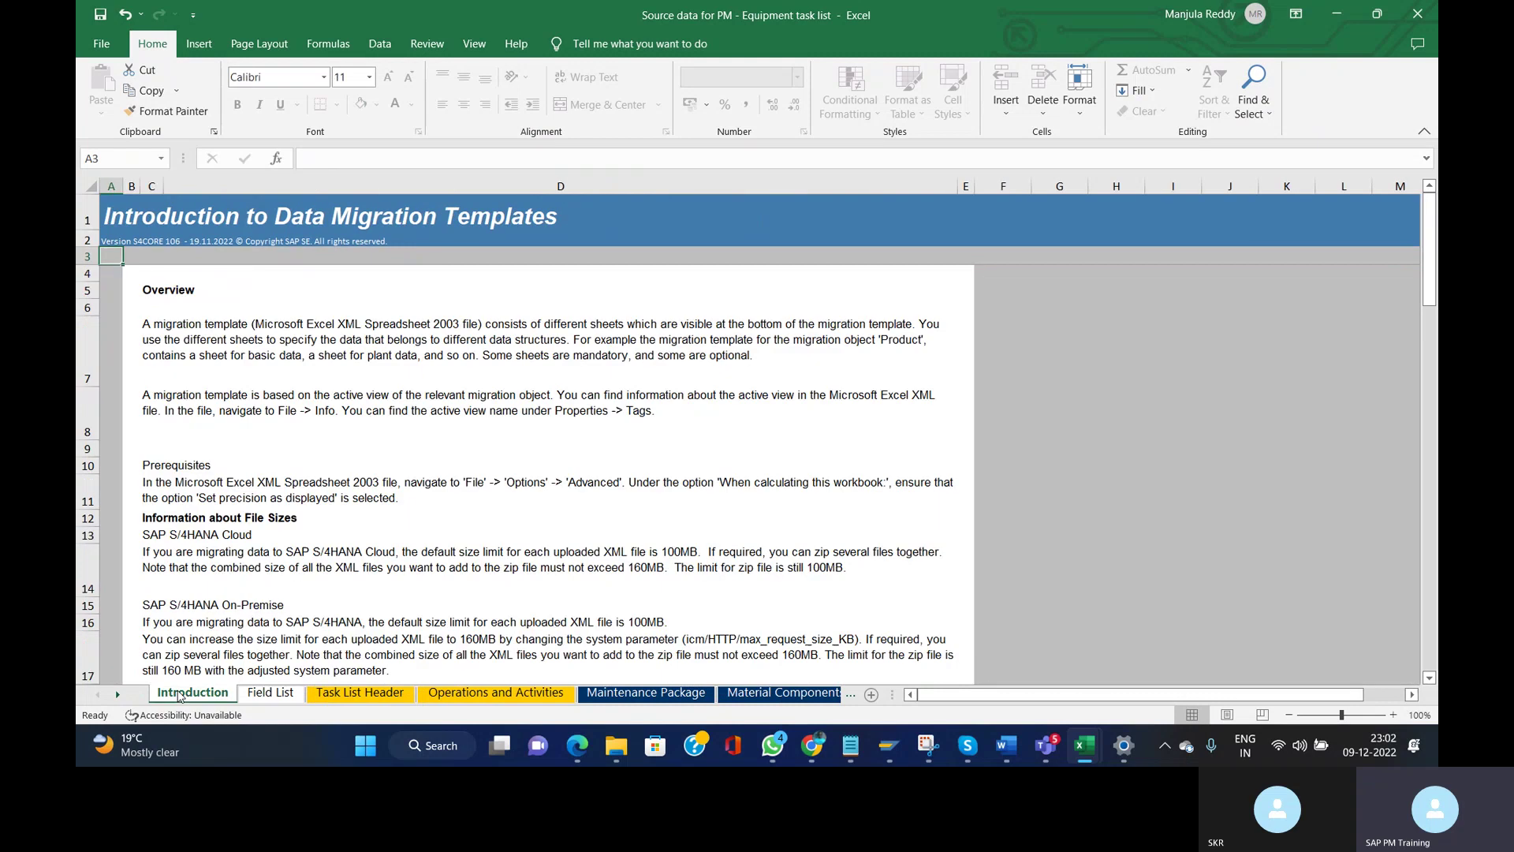
- Examine the Maintenance Package field descriptions and field lengths on the Field List sheet
{"action": "left_click", "coordinate": [245, 693]}
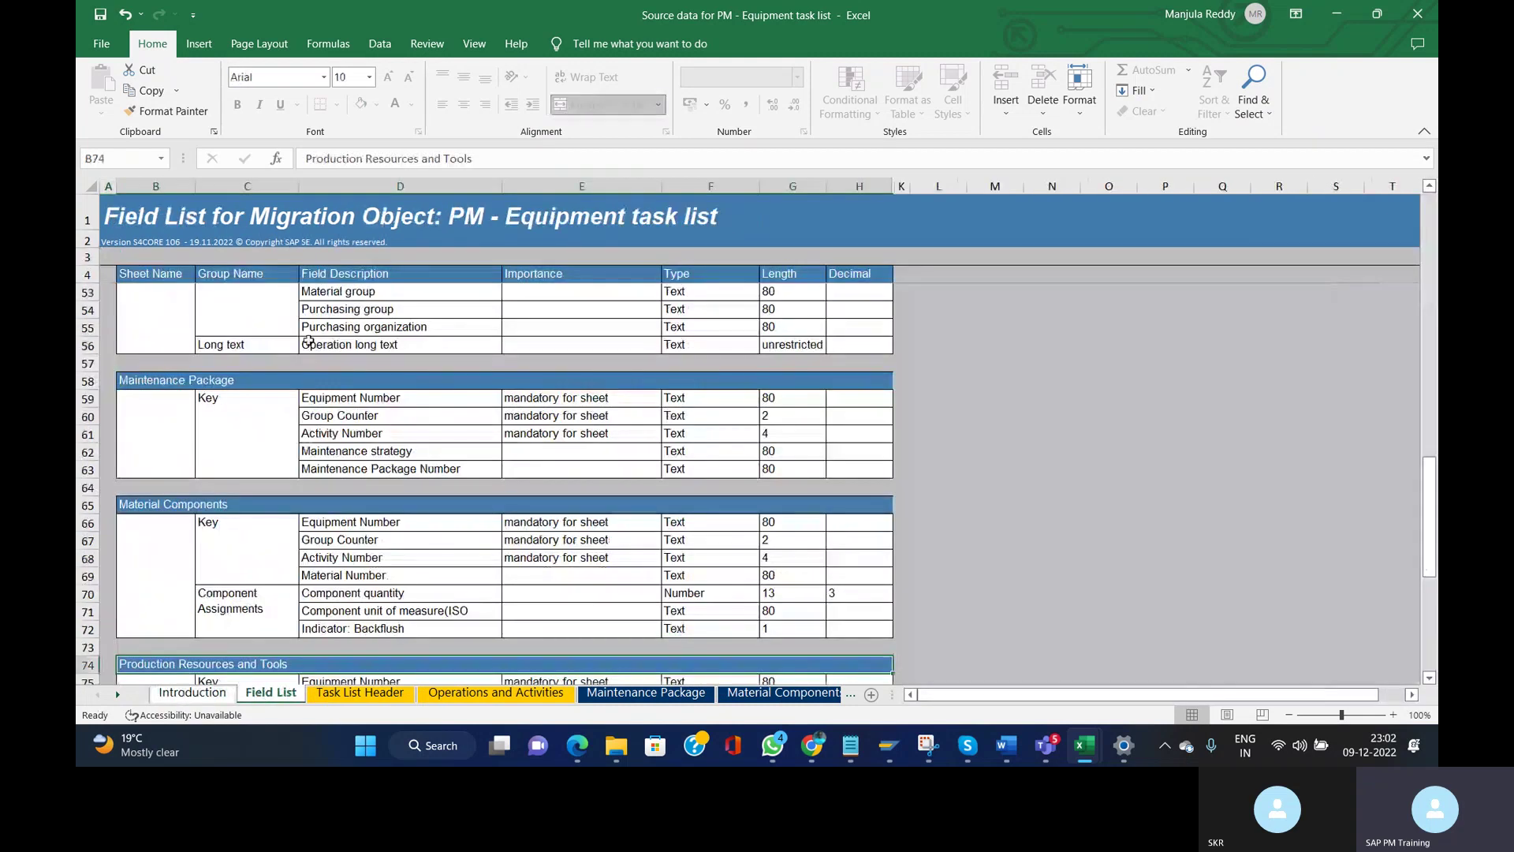
{"action": "double_click", "coordinate": [245, 409]}
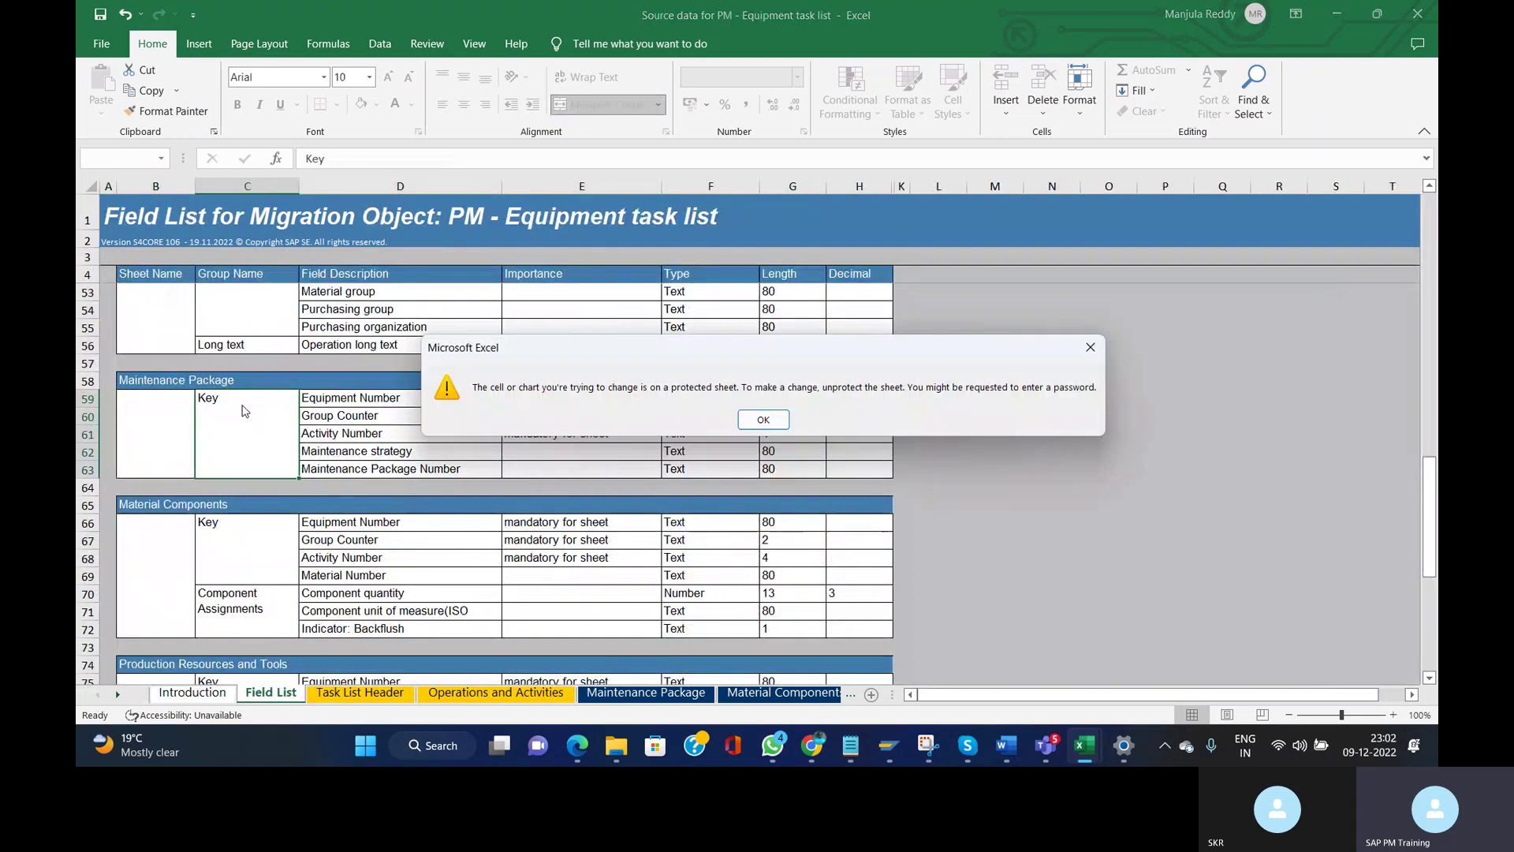
{"action": "left_click", "coordinate": [764, 419]}
{"action": "left_click_drag", "start_coordinate": [369, 401], "coordinate": [387, 464]}
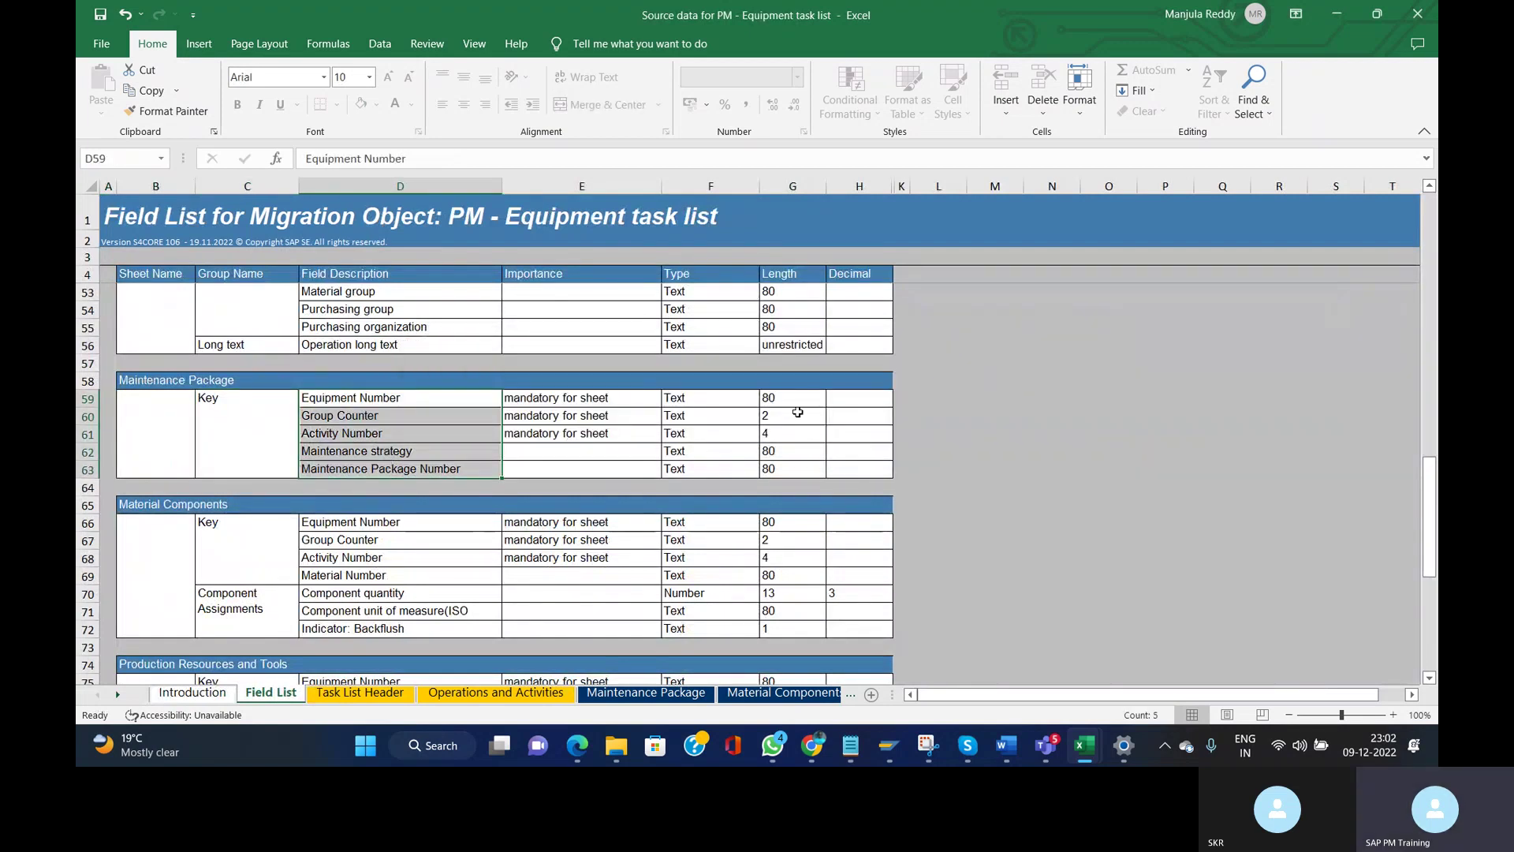
{"action": "left_click_drag", "start_coordinate": [777, 397], "coordinate": [796, 453]}
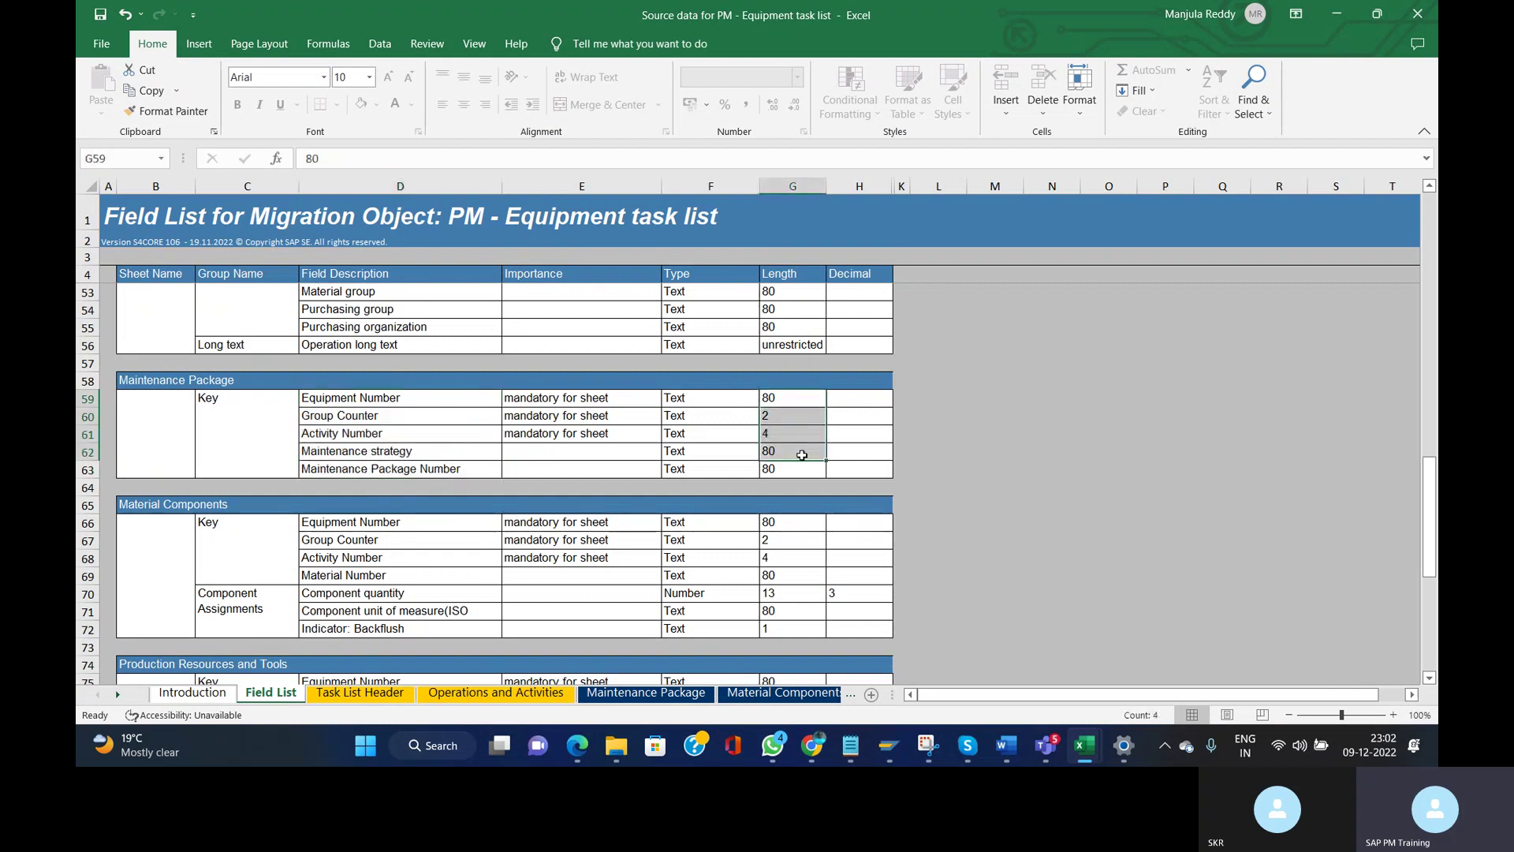
{"action": "left_click", "coordinate": [426, 646]}
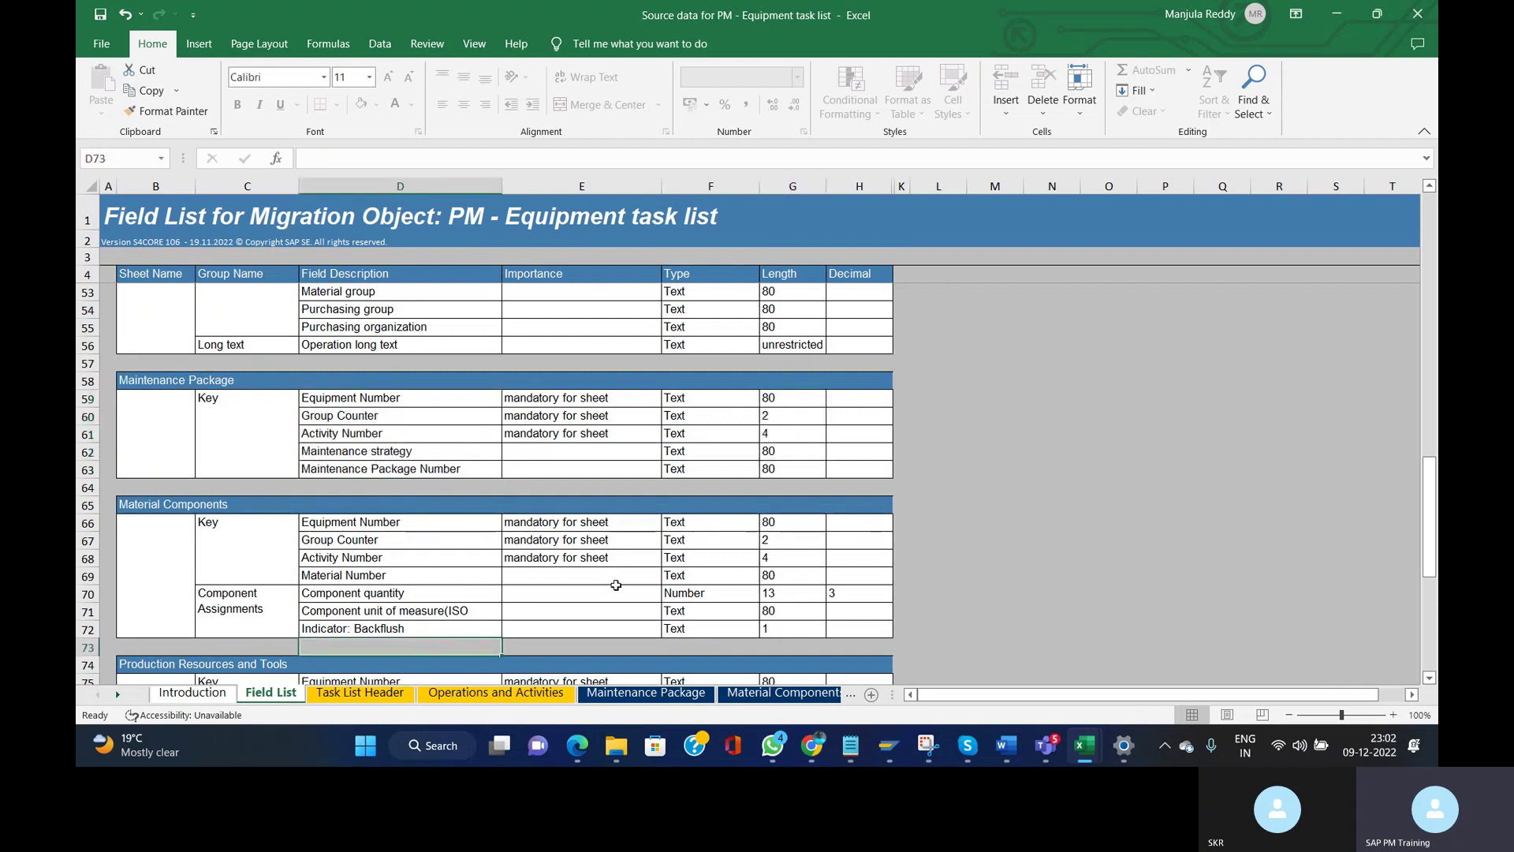
- Review the mandatory key columns and the equipment number entry on the Task List Header sheet
{"action": "left_click", "coordinate": [347, 693]}
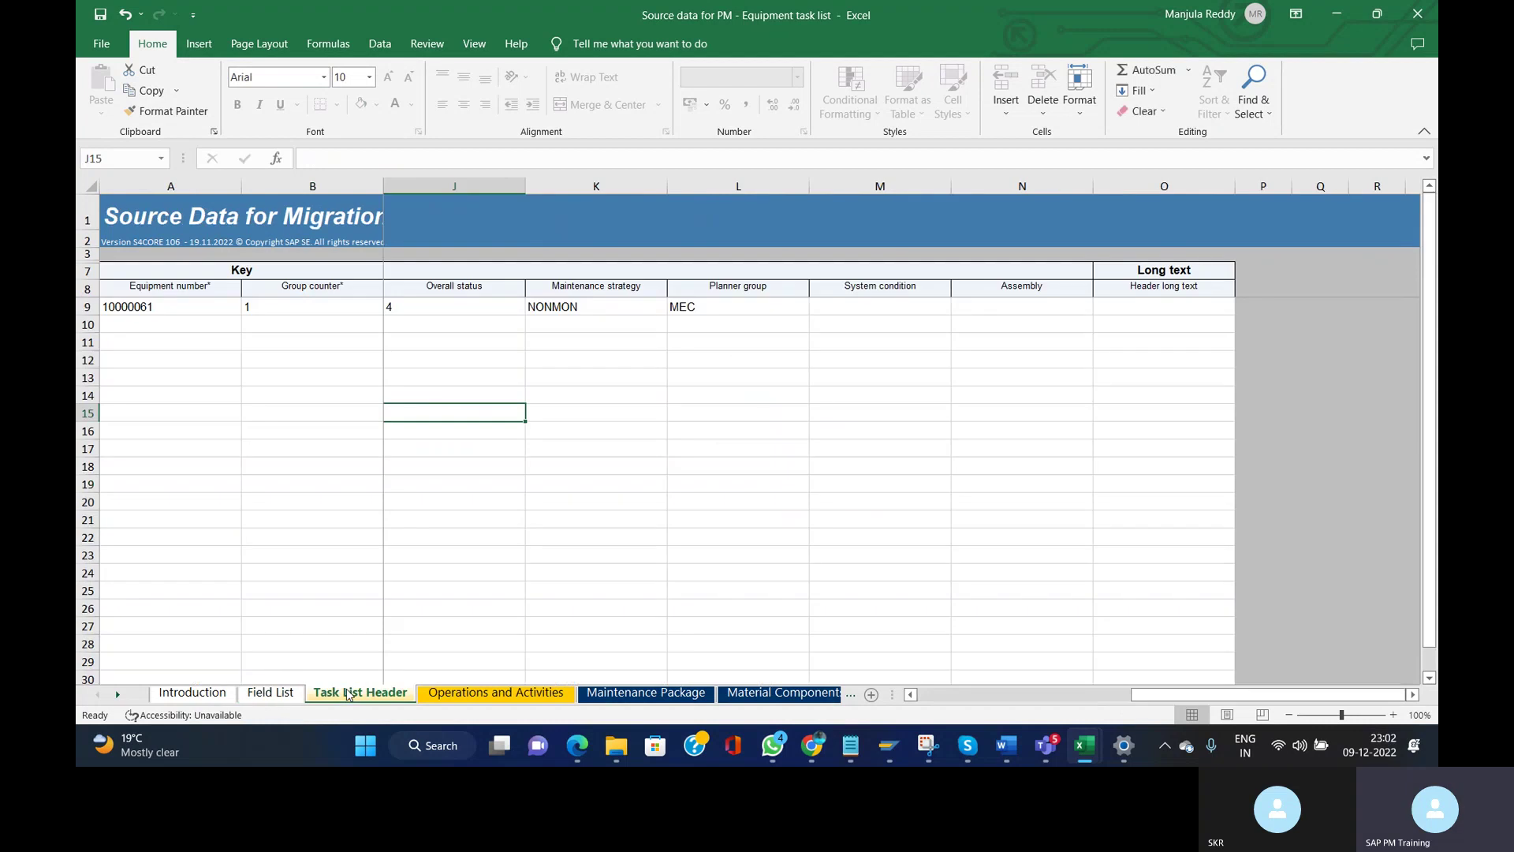
{"action": "left_click", "coordinate": [272, 351]}
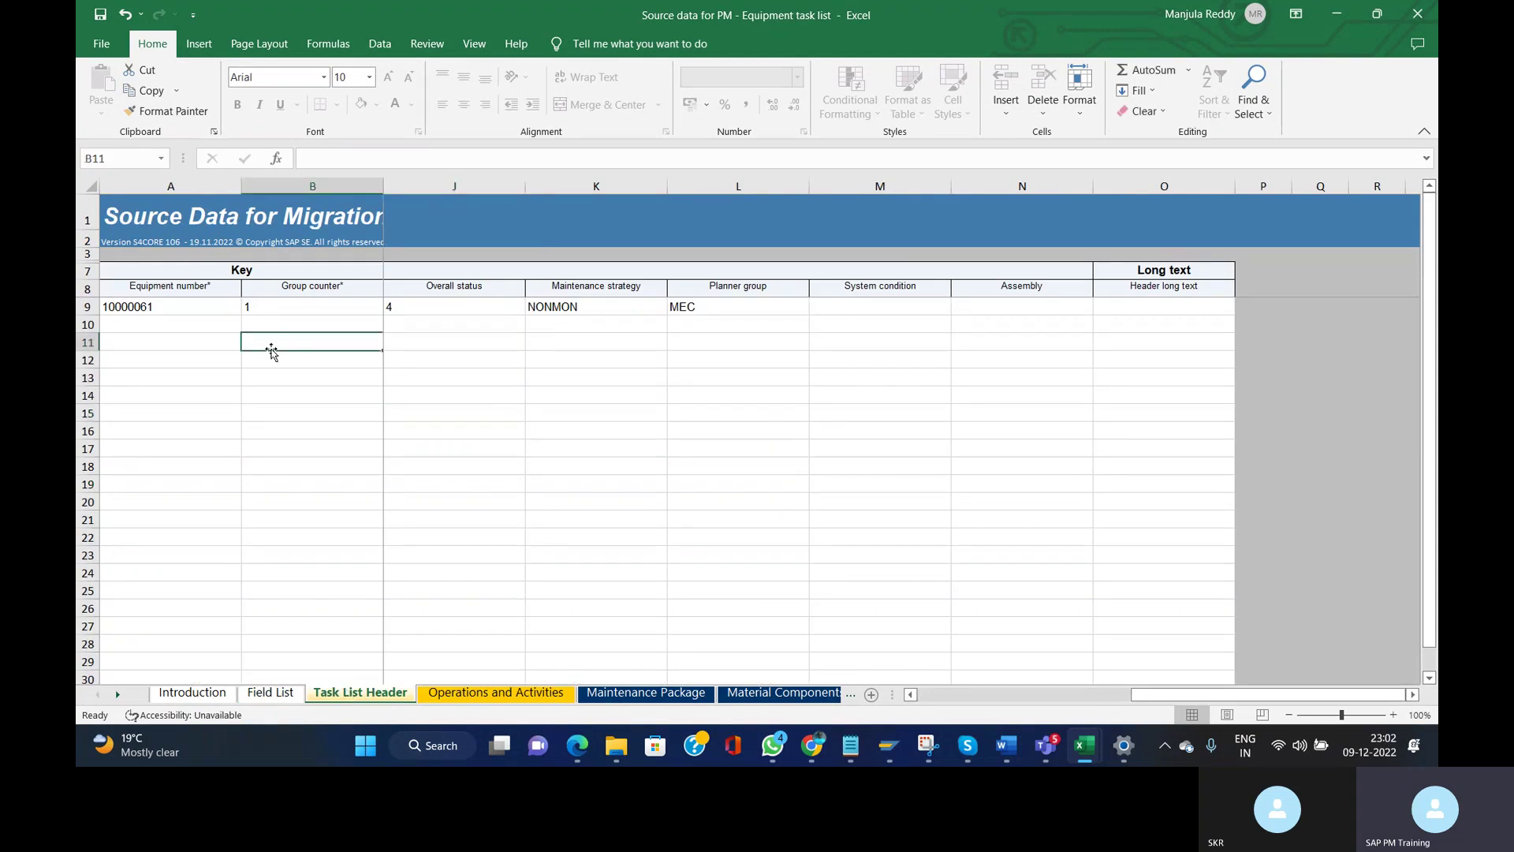
{"action": "left_click", "coordinate": [168, 292]}
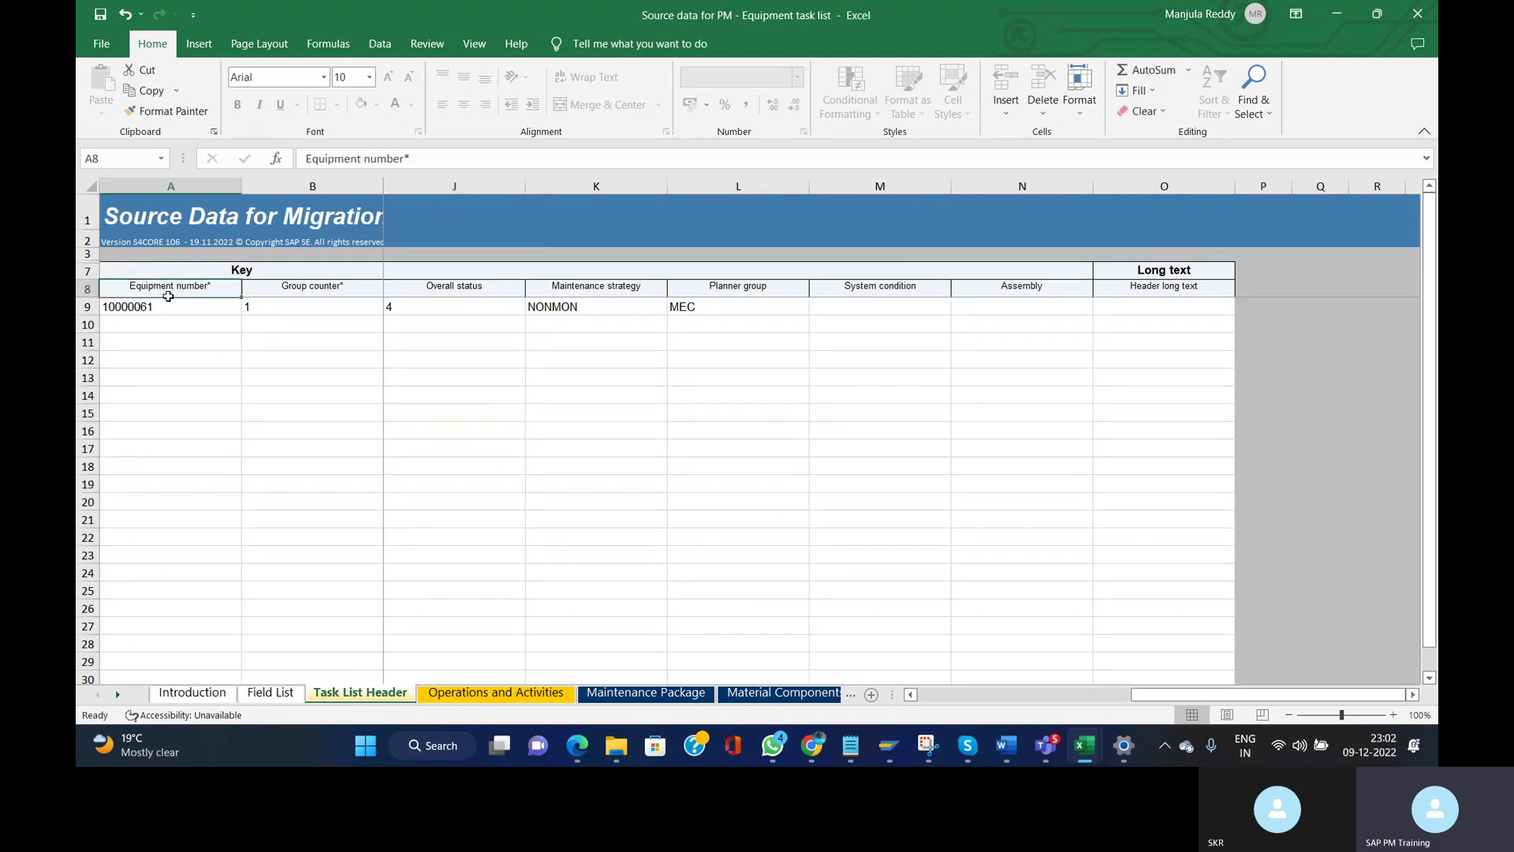
{"action": "left_click", "coordinate": [189, 306]}
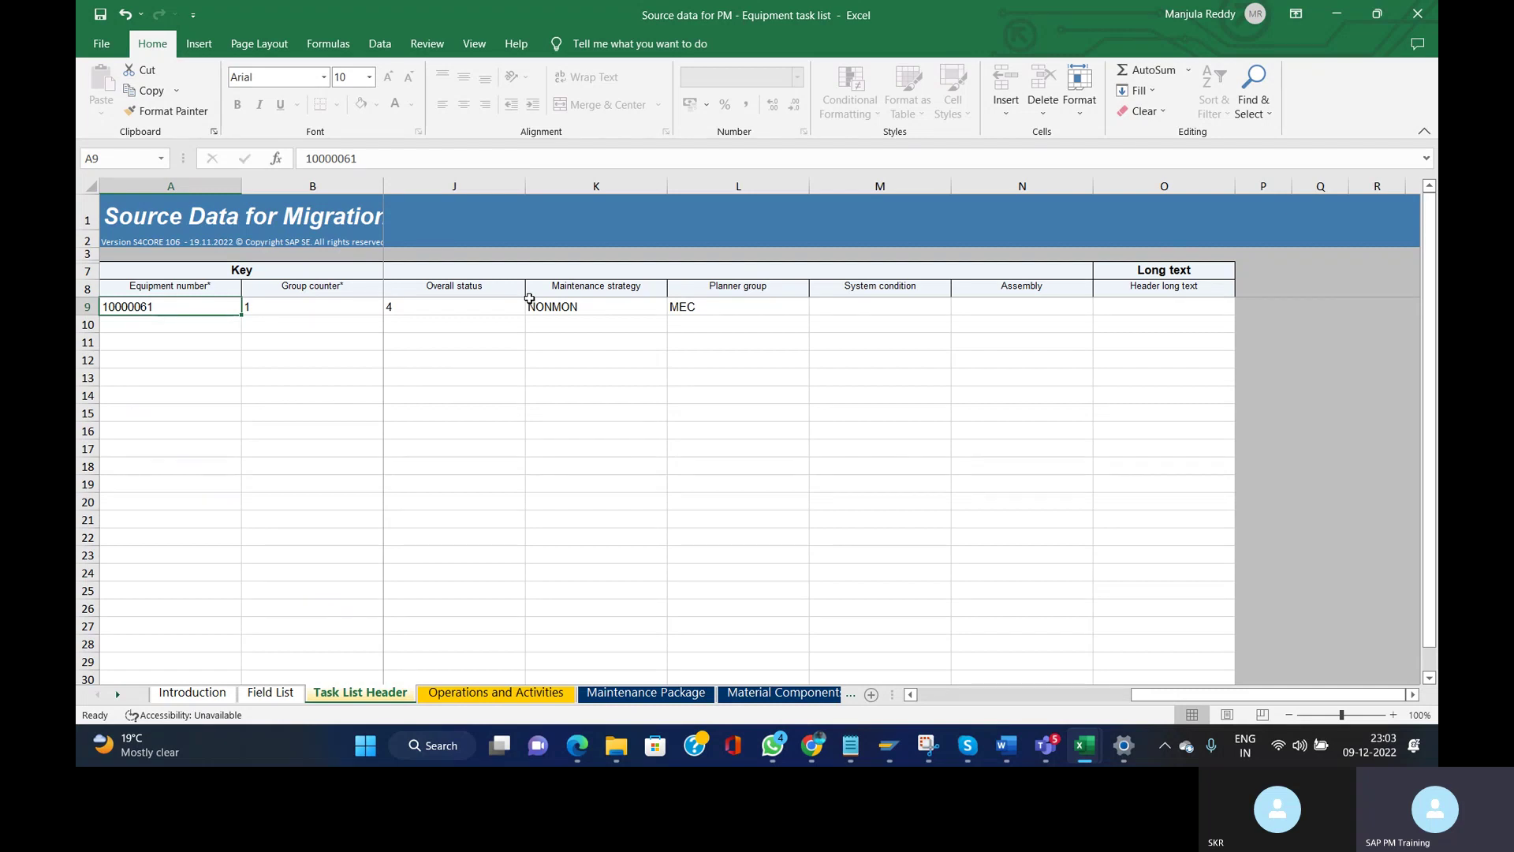
{"action": "left_click", "coordinate": [215, 286]}
{"action": "left_click", "coordinate": [340, 285]}
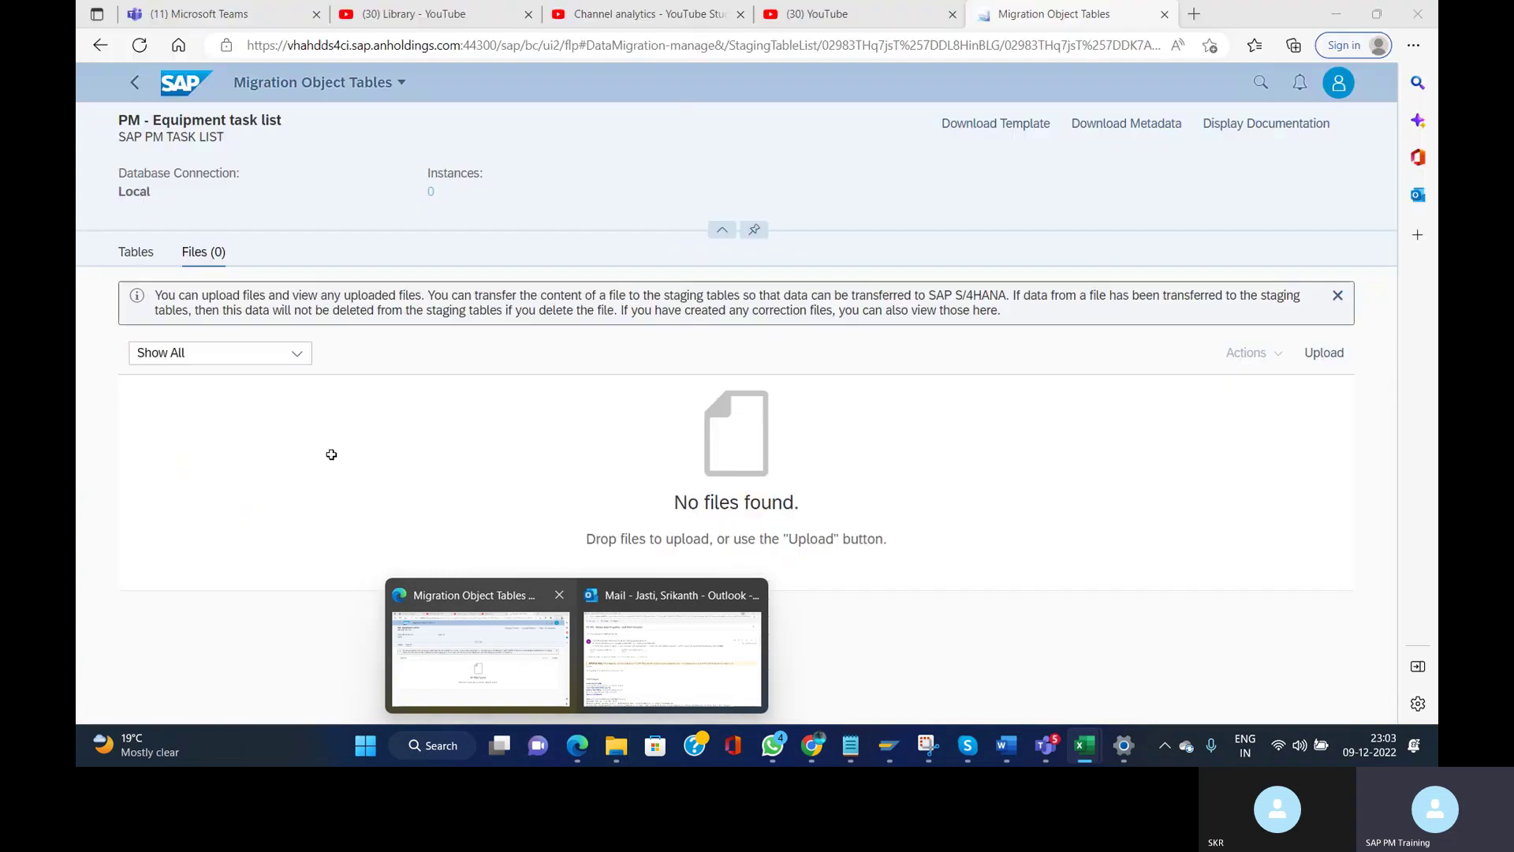
{"action": "left_click", "coordinate": [281, 323]}
{"action": "left_click", "coordinate": [178, 295]}
{"action": "left_click", "coordinate": [198, 305]}
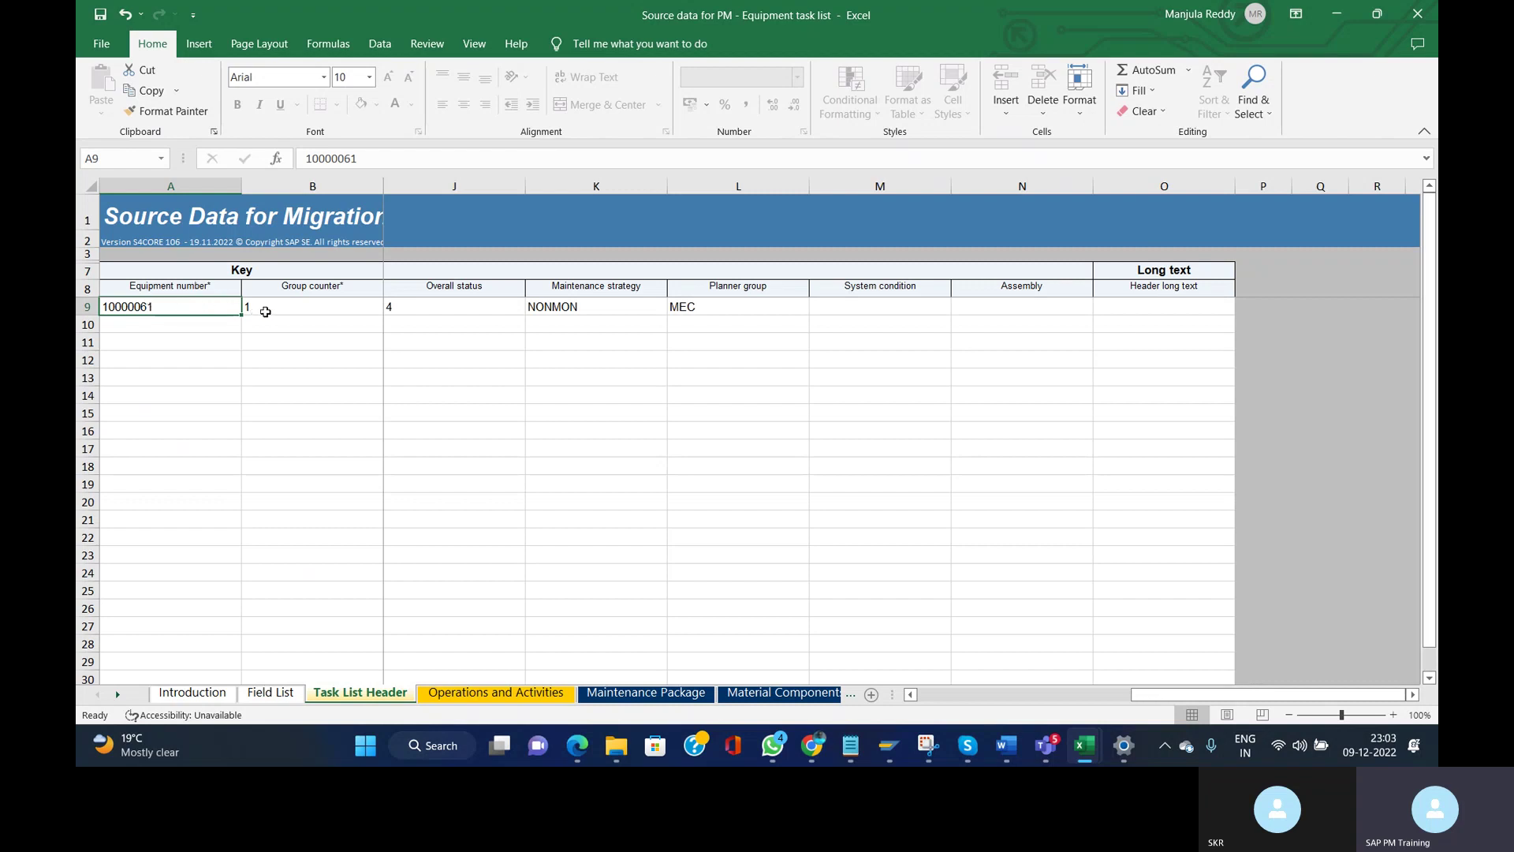
- Examine the group counter entry in row 9 and the empty group counter rows below it
{"action": "left_click", "coordinate": [355, 307]}
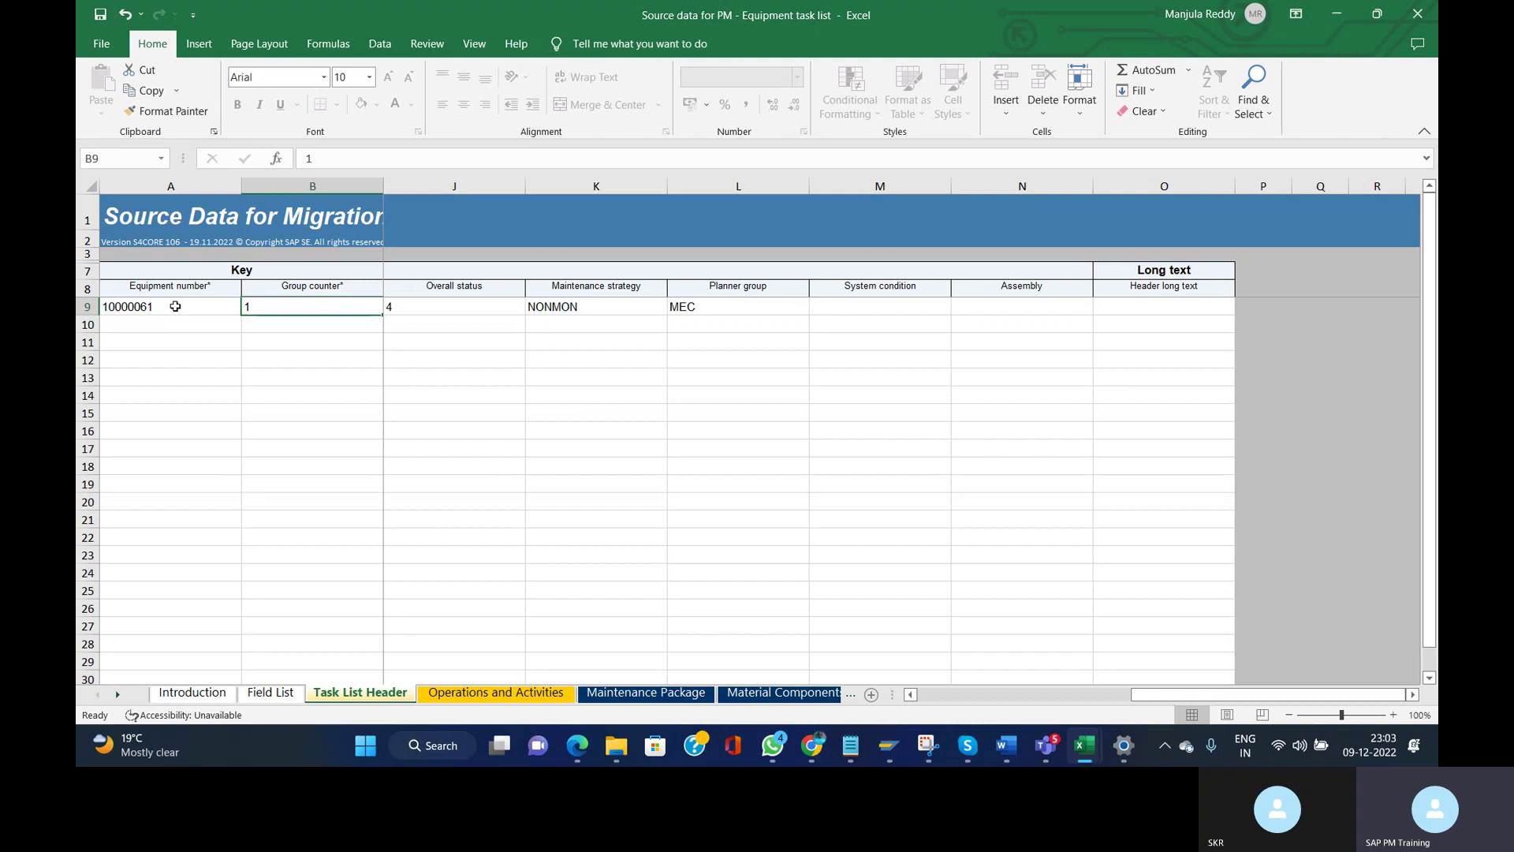
{"action": "left_click_drag", "start_coordinate": [270, 322], "coordinate": [290, 389]}
{"action": "left_click", "coordinate": [291, 447], "text": "shift"}
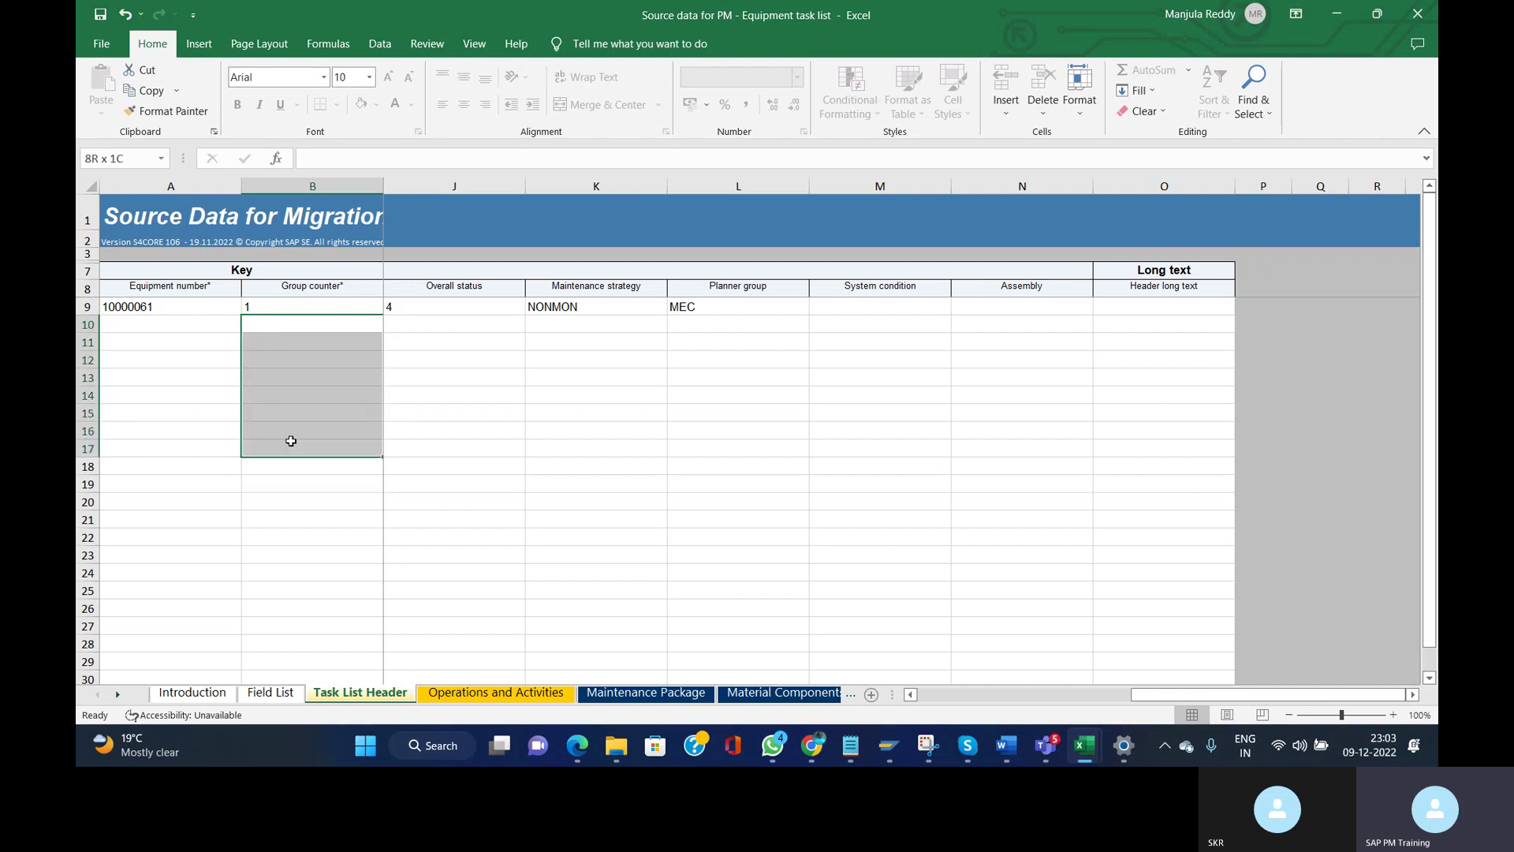
{"action": "left_click", "coordinate": [413, 395]}
{"action": "left_click", "coordinate": [399, 309]}
{"action": "left_click", "coordinate": [356, 302]}
- Review the row 9 general data on the Task List Header sheet, from description and planning plant through work center, usage, and overall status
{"action": "key", "text": "Right"}
{"action": "key", "text": "Right"}
{"action": "key", "text": "Right"}
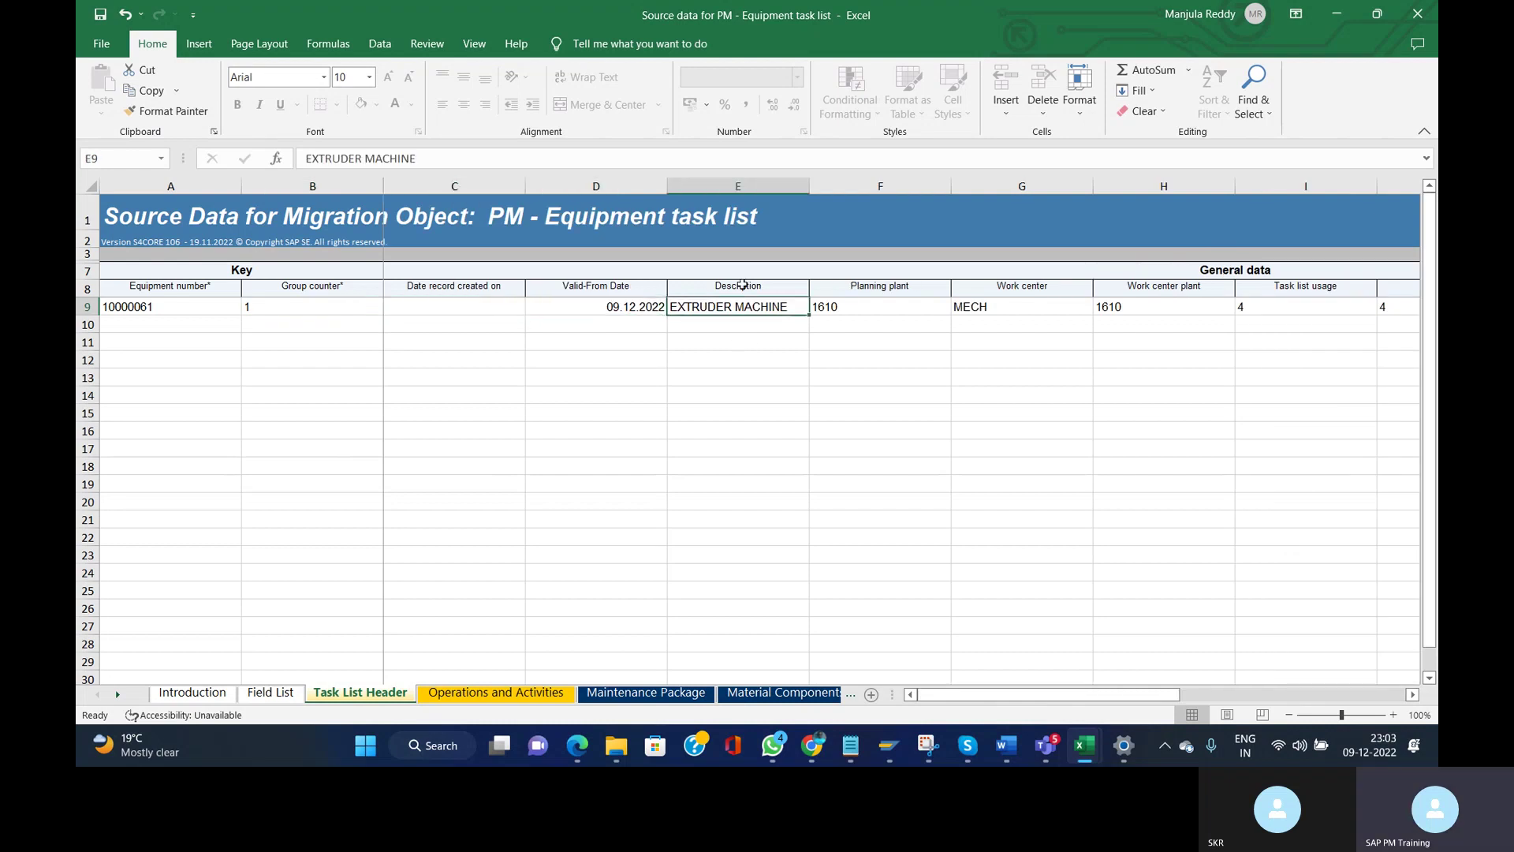
{"action": "left_click", "coordinate": [866, 312]}
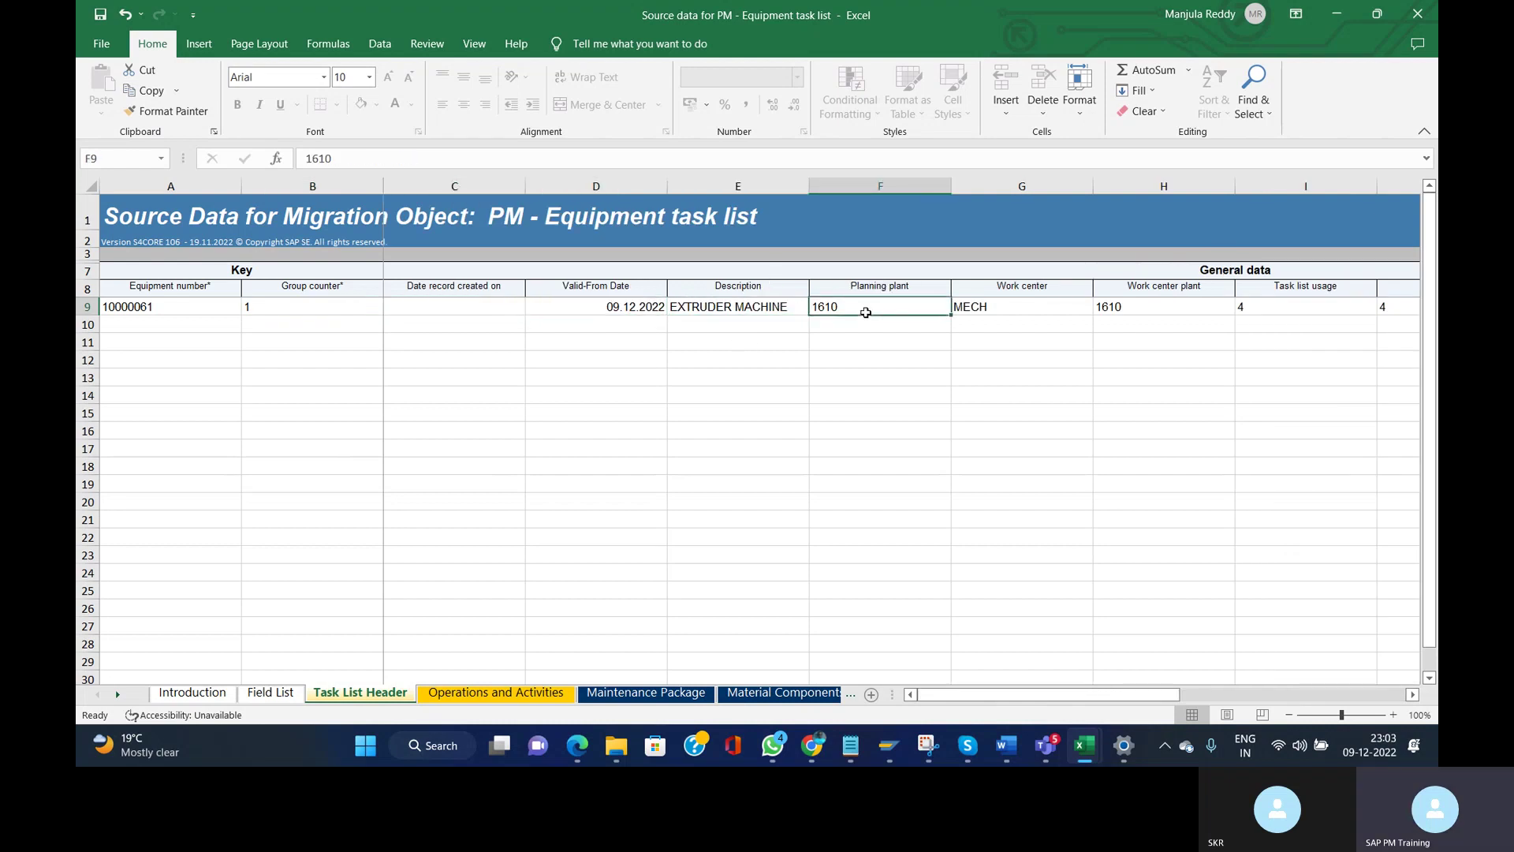
{"action": "left_click", "coordinate": [1038, 309]}
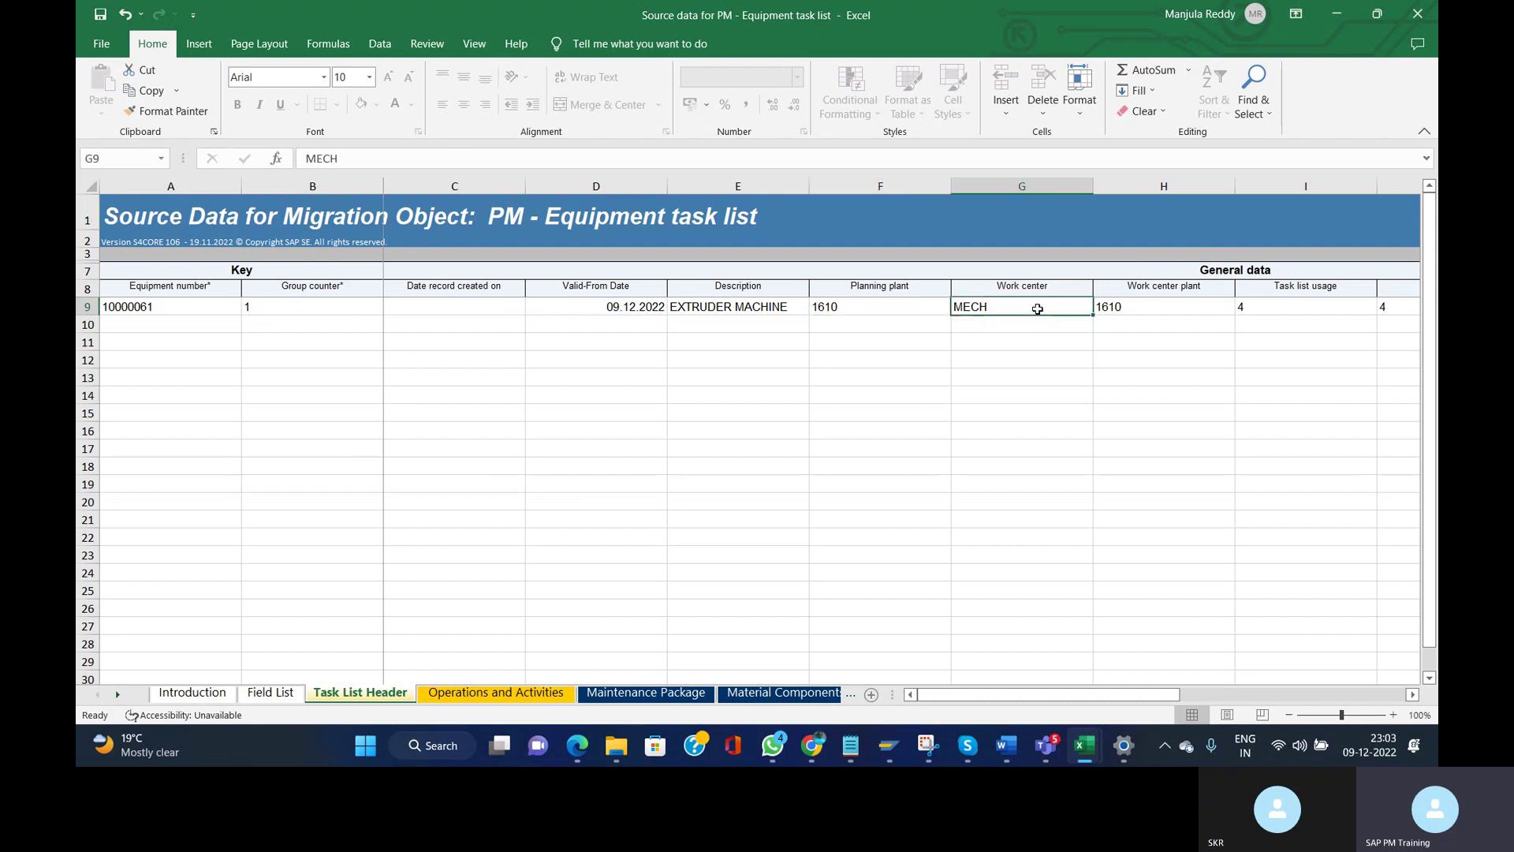
{"action": "key", "text": "Right"}
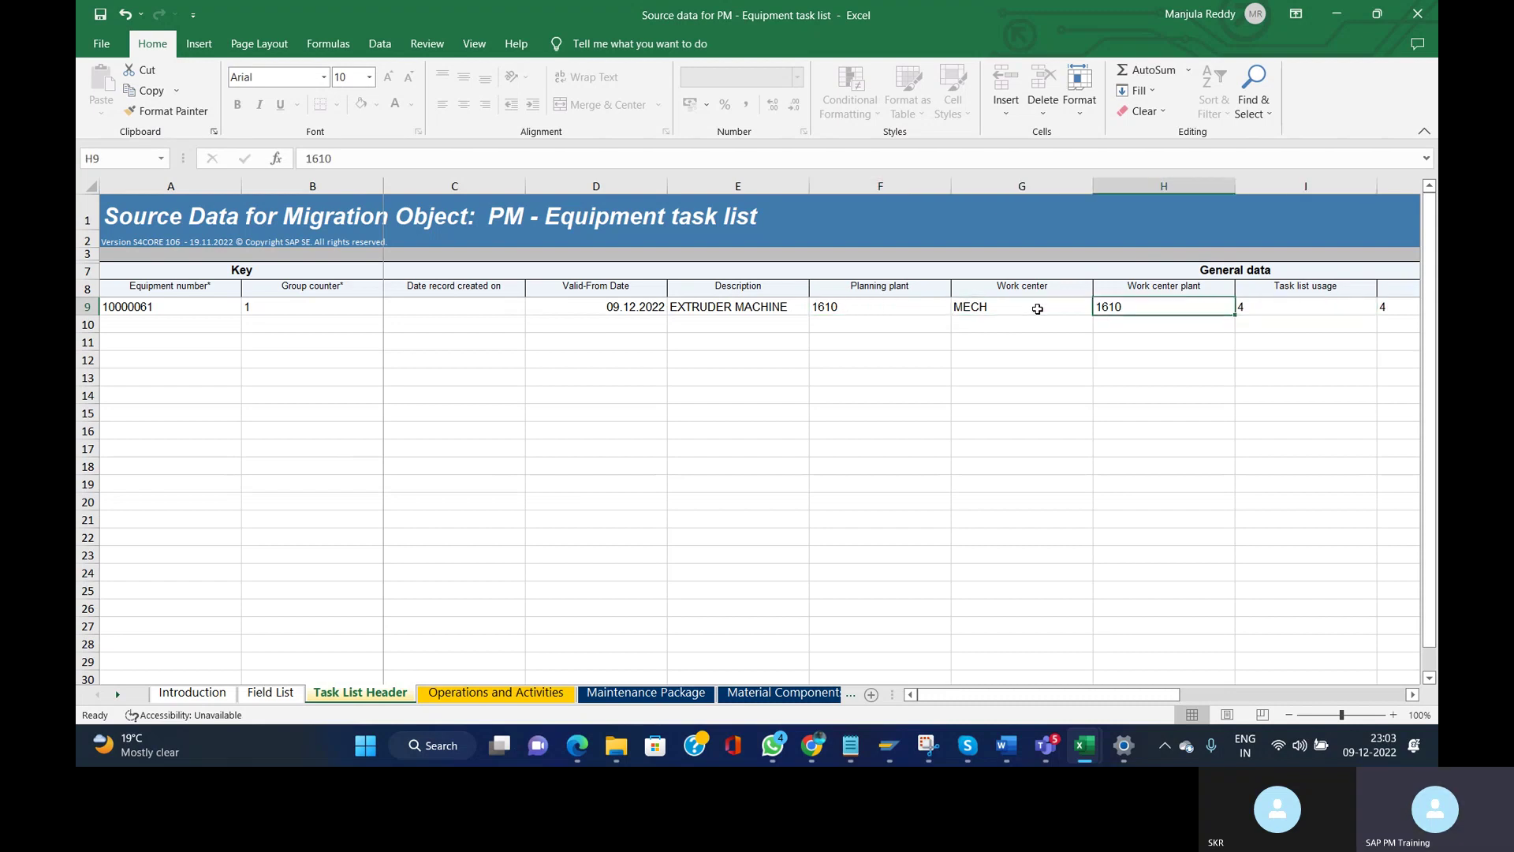
{"action": "key", "text": "Right"}
{"action": "key", "text": "Right"}
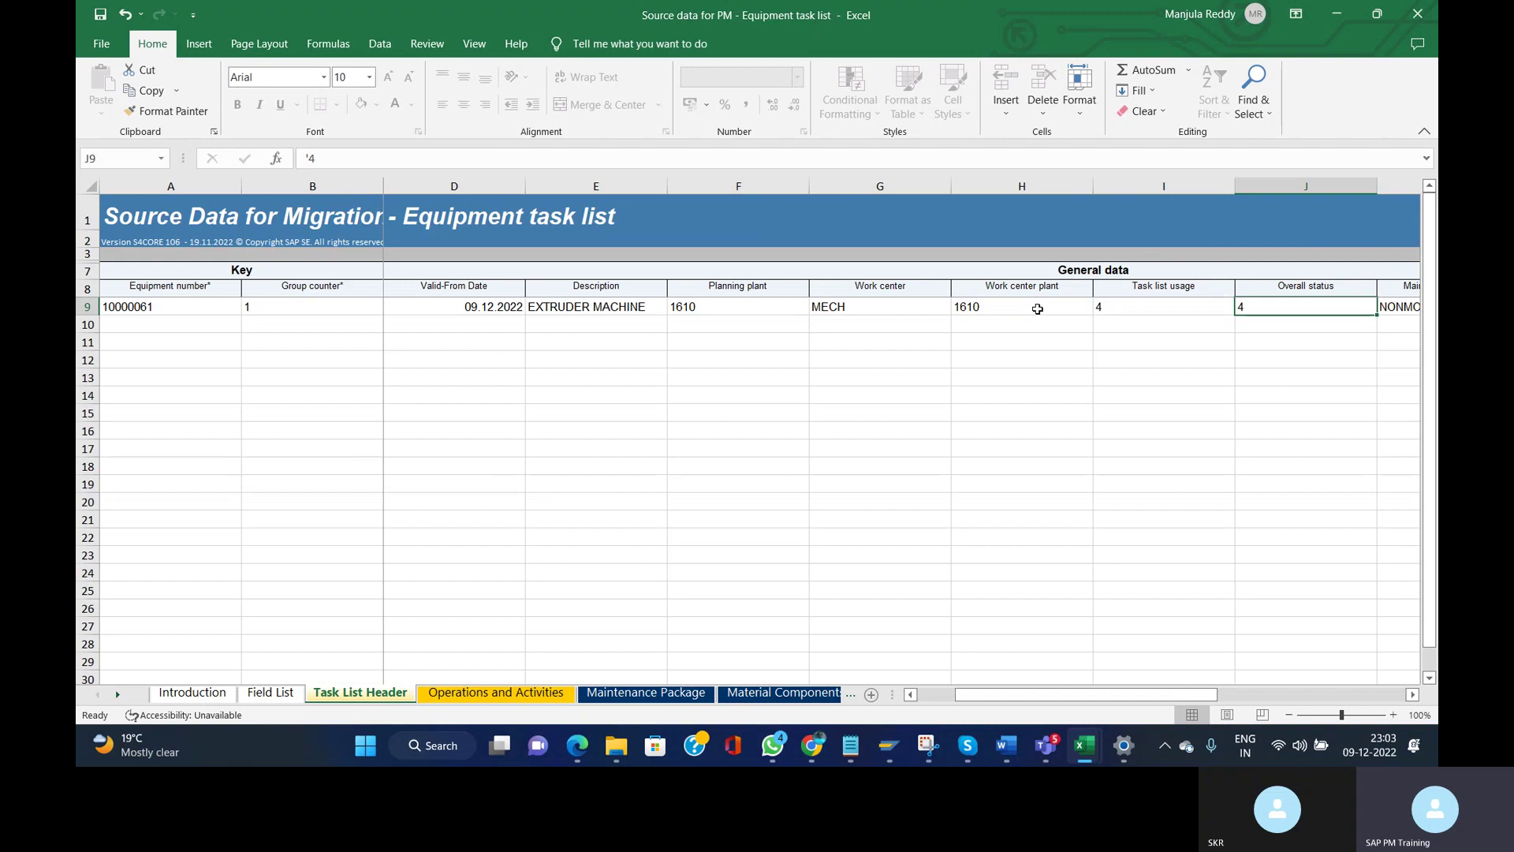
- Review the maintenance strategy, planner group, system condition, assembly, and header long text fields of the task list header row
{"action": "key", "text": "Right"}
{"action": "key", "text": "Right"}
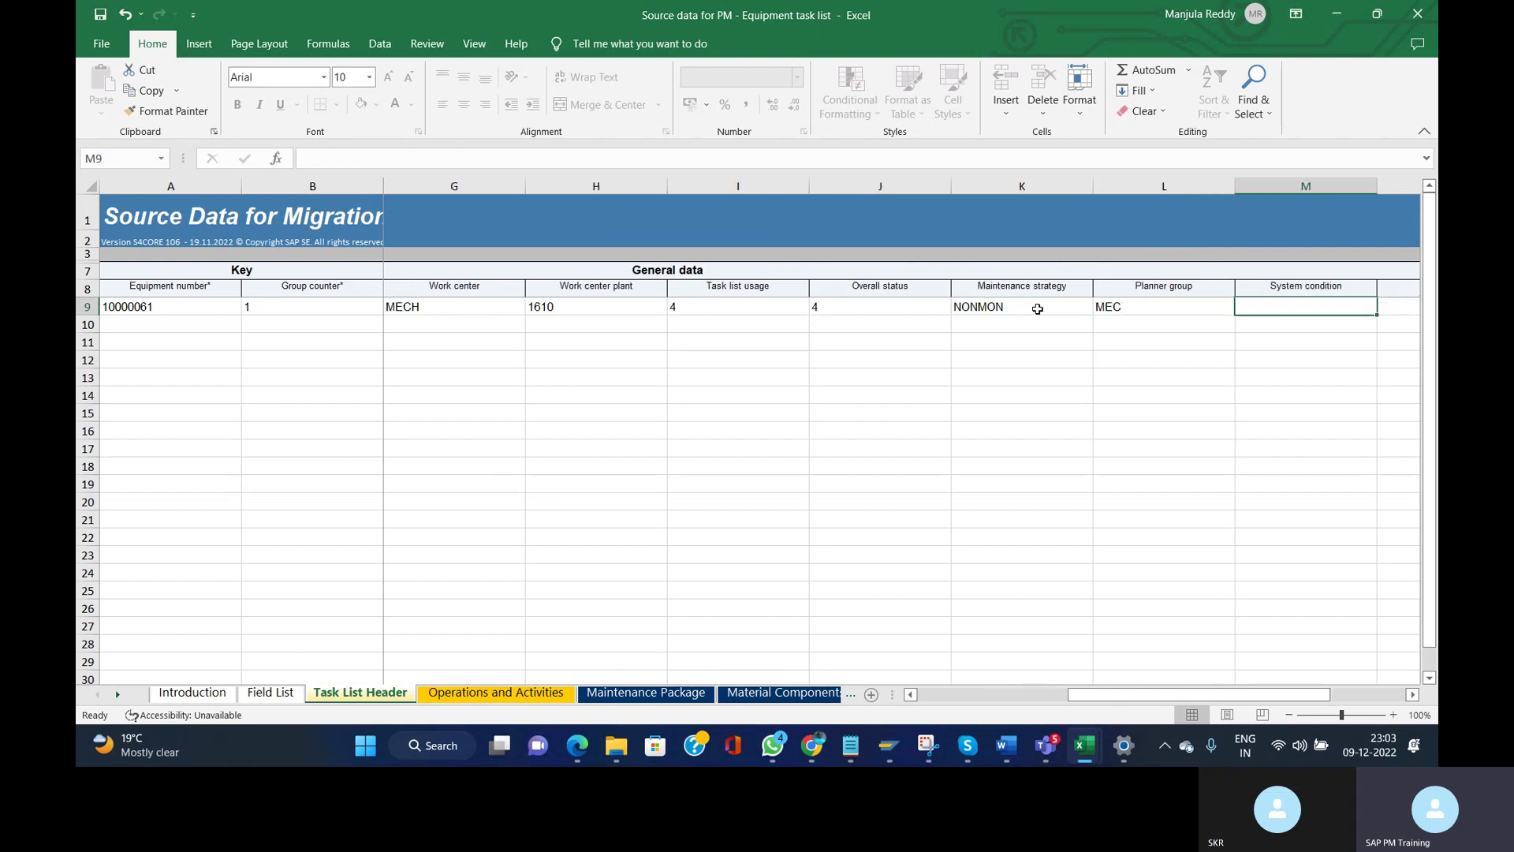
{"action": "key", "text": "Left"}
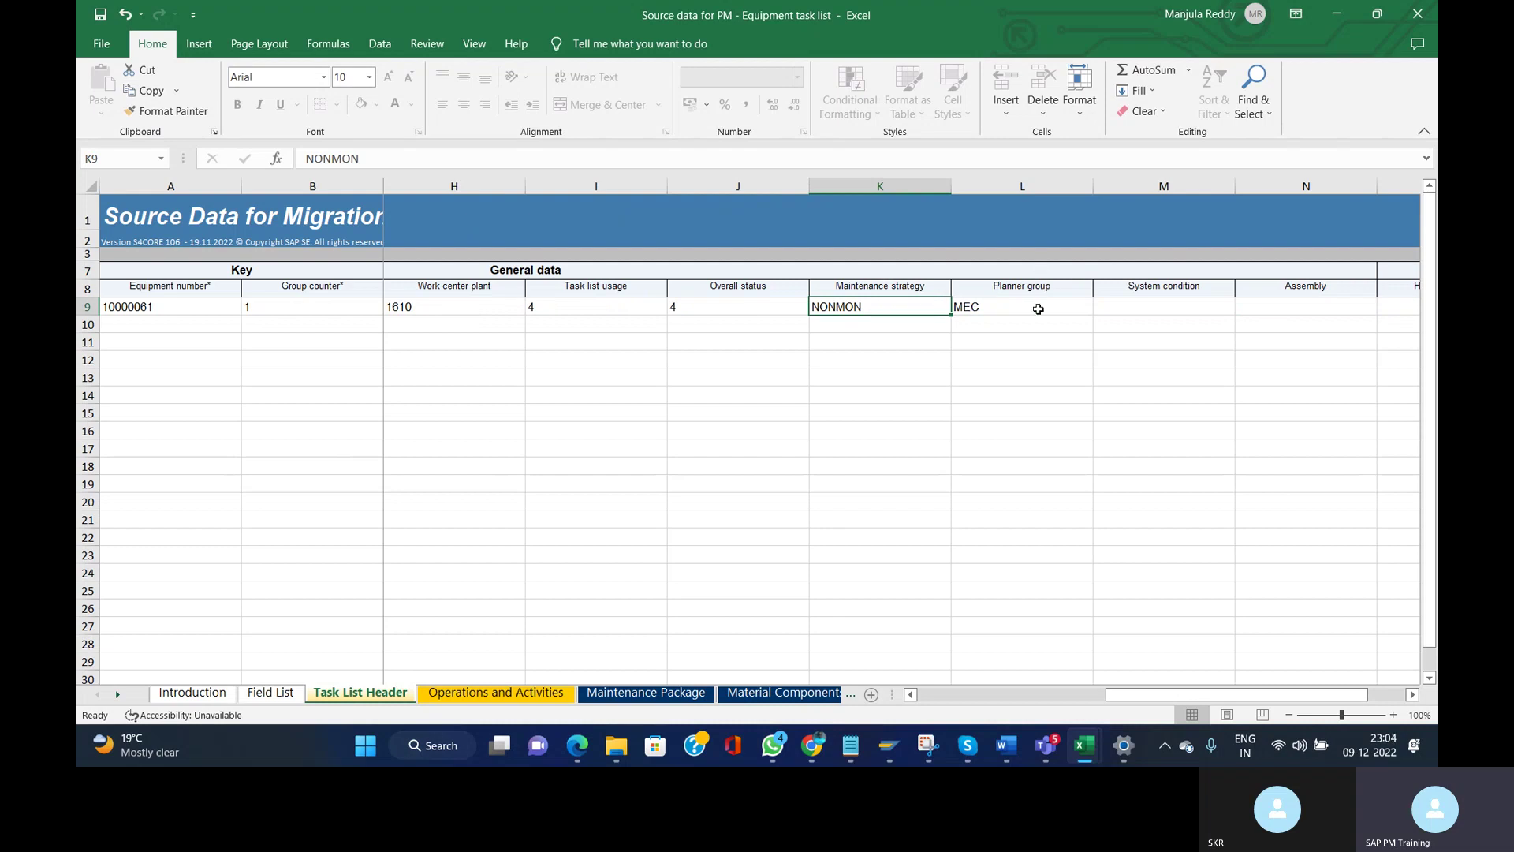
{"action": "key", "text": "Right"}
{"action": "key", "text": "Right"}
{"action": "key", "text": "Right"}
{"action": "key", "text": "Right"}
{"action": "key", "text": "Right"}
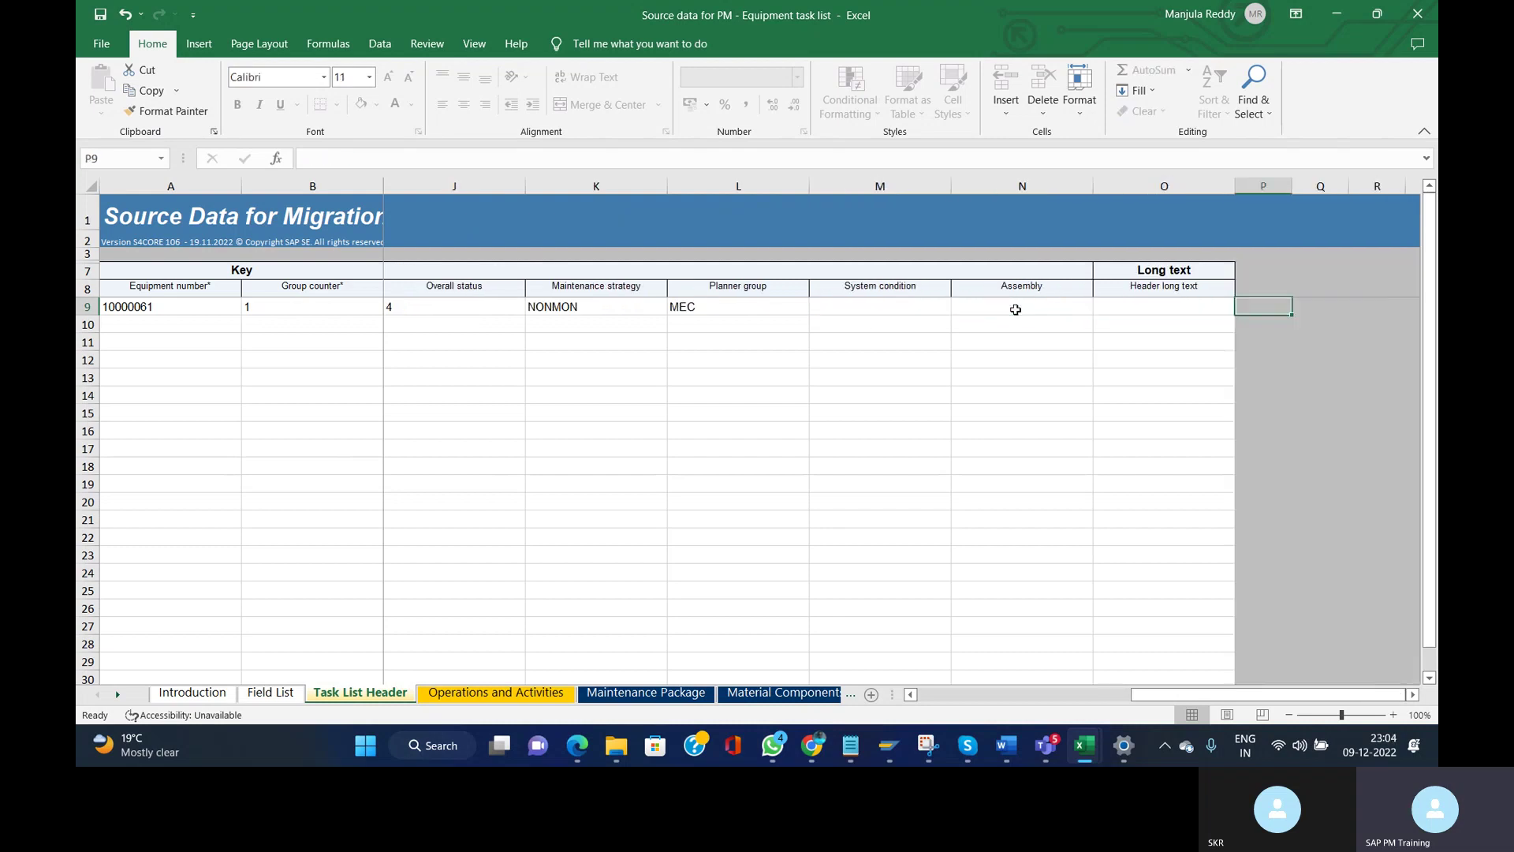
{"action": "key", "text": "Left"}
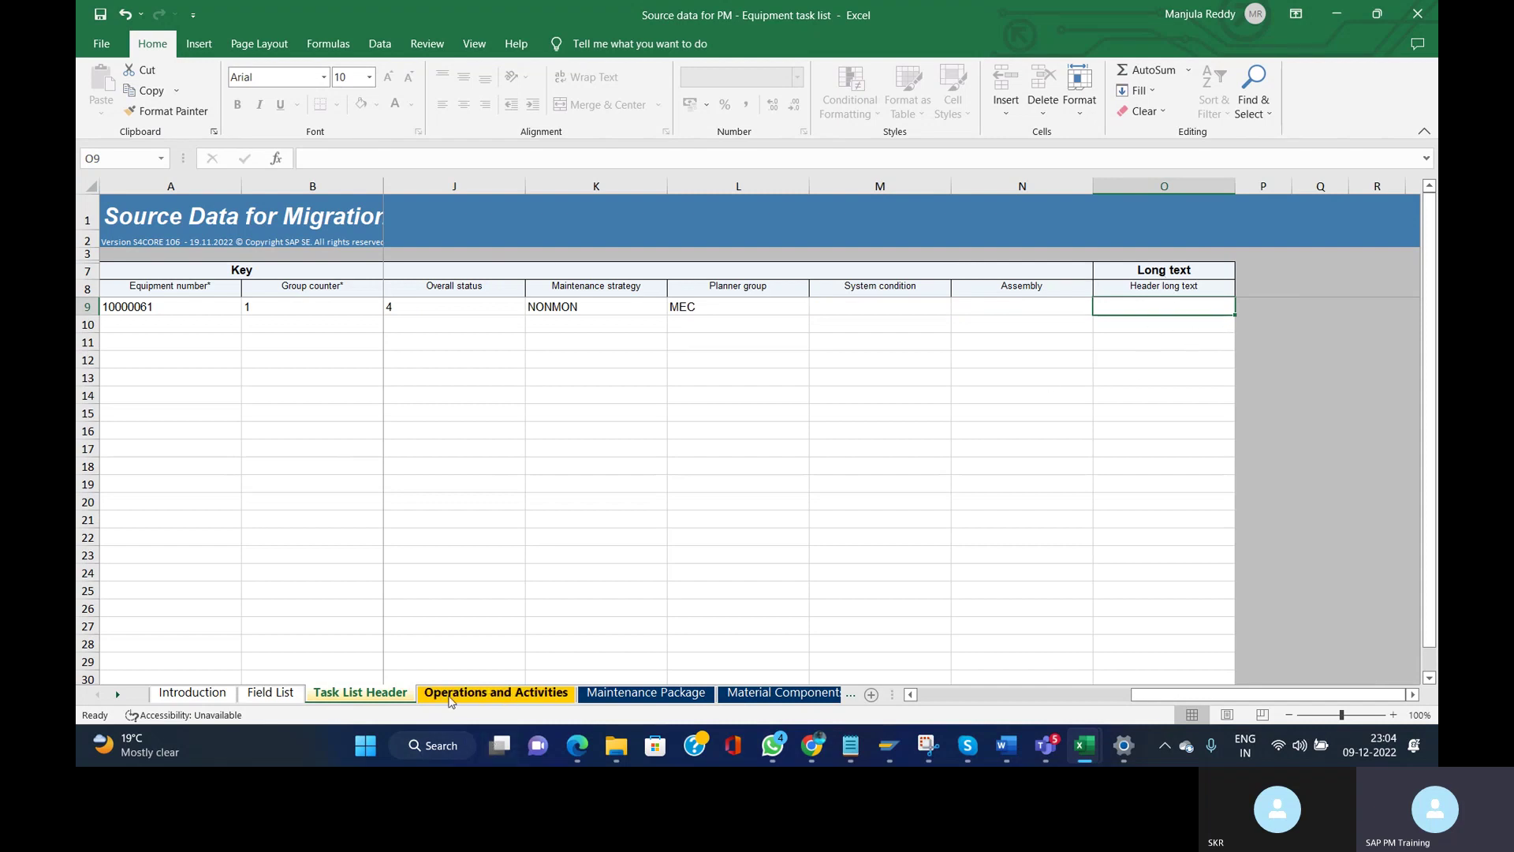
- Open the Operations and Activities sheet and examine its key columns, activity numbers, and operation descriptions in rows 9 to 15
{"action": "left_click", "coordinate": [506, 694]}
{"action": "left_click", "coordinate": [174, 309]}
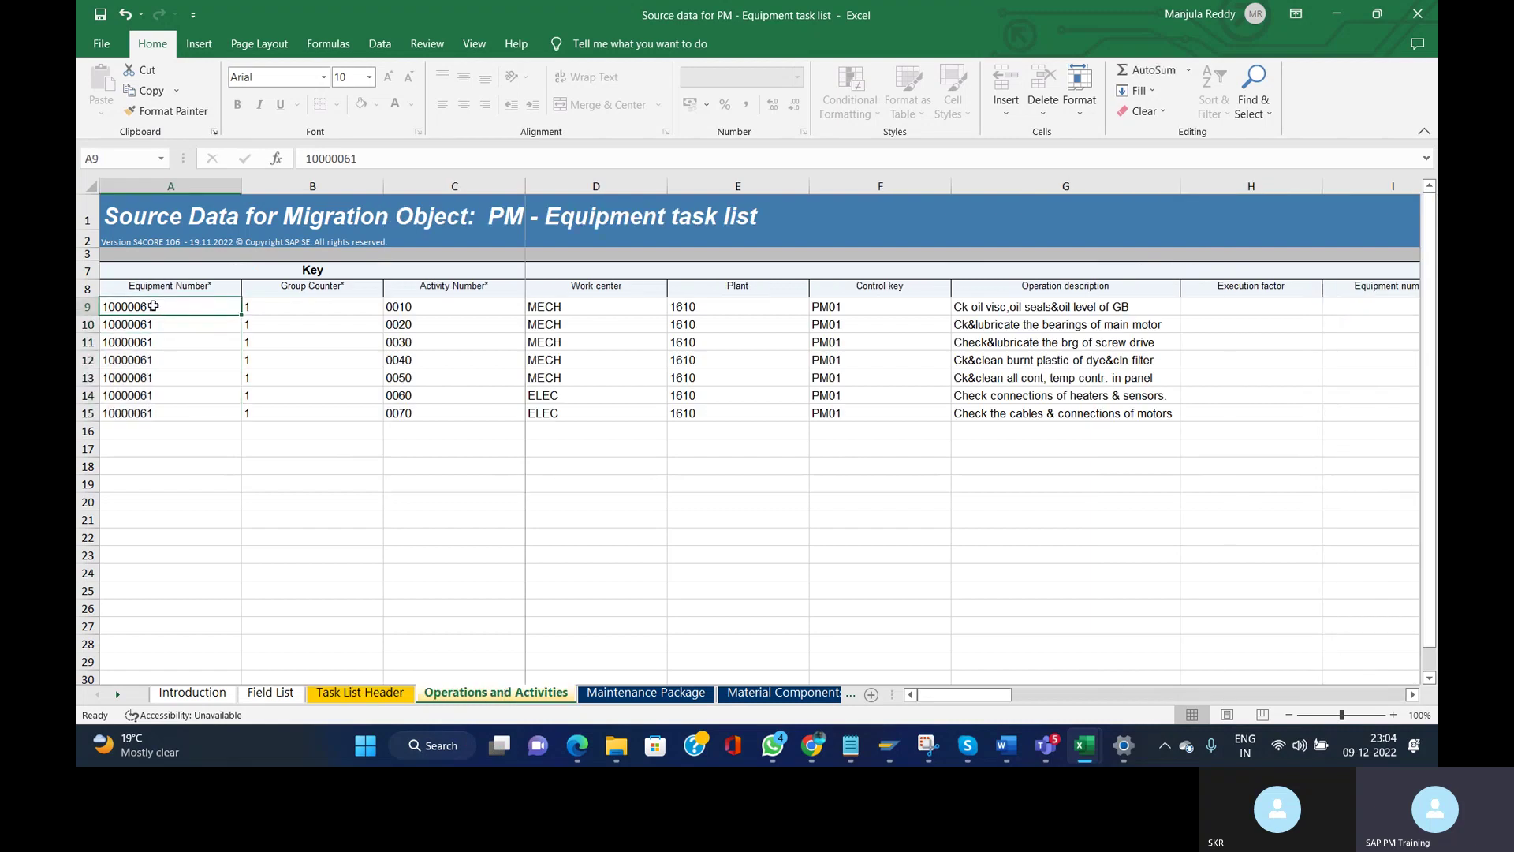
{"action": "left_click_drag", "start_coordinate": [153, 306], "coordinate": [420, 388]}
{"action": "left_click_drag", "start_coordinate": [424, 306], "coordinate": [449, 422]}
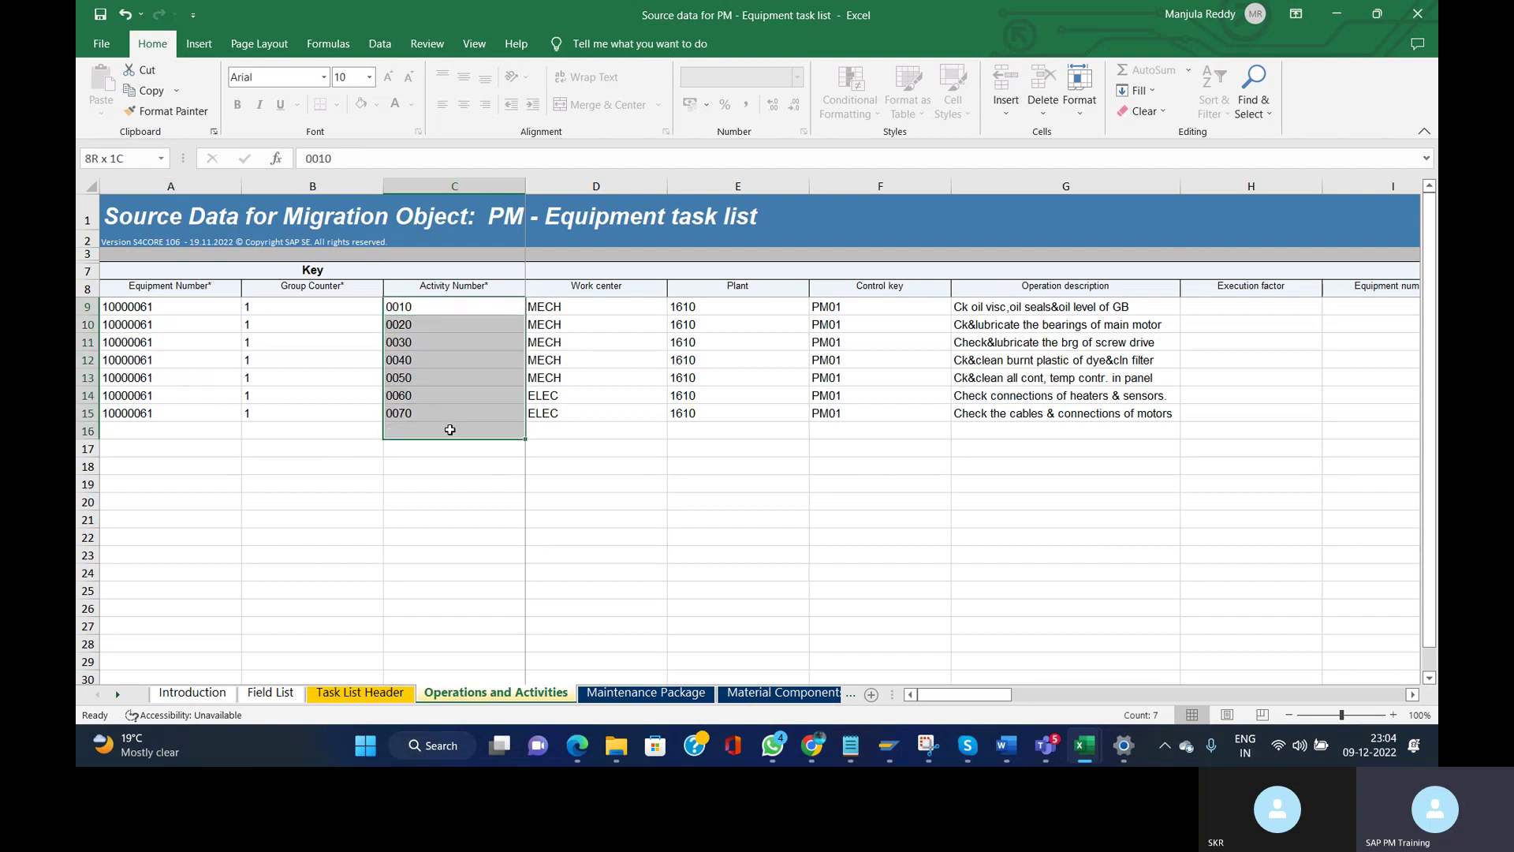
{"action": "left_click", "coordinate": [985, 356]}
{"action": "left_click_drag", "start_coordinate": [1021, 308], "coordinate": [1052, 422]}
{"action": "left_click", "coordinate": [718, 368]}
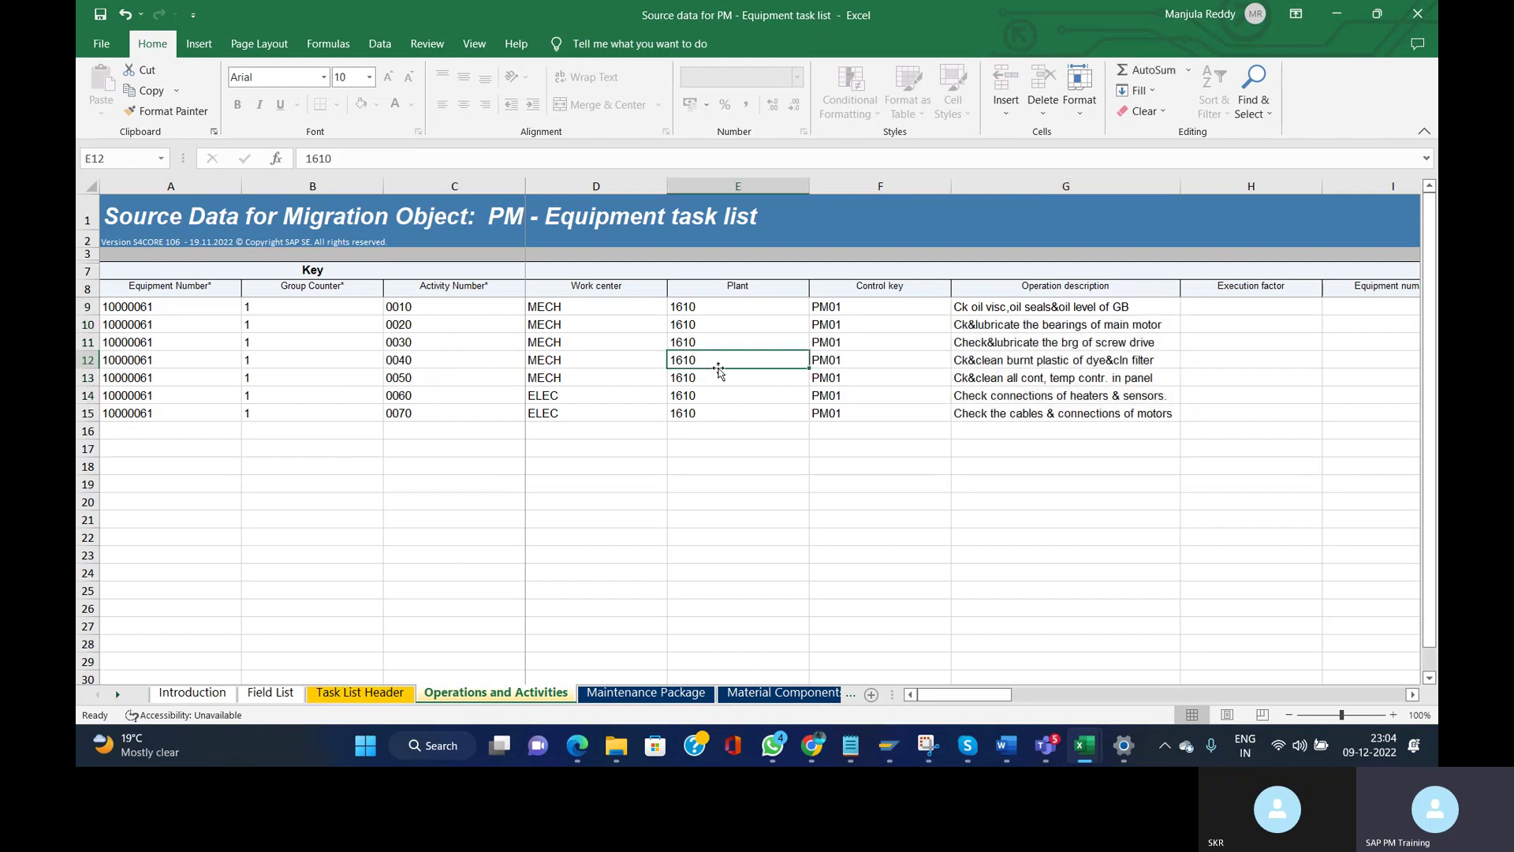
- Look across the operation details to the Calculation key column and examine its entries for all listed activities
{"action": "left_click", "coordinate": [1021, 325]}
{"action": "key", "text": "Right"}
{"action": "key", "text": "Right"}
{"action": "key", "text": "Right"}
{"action": "key", "text": "Right"}
{"action": "key", "text": "Right"}
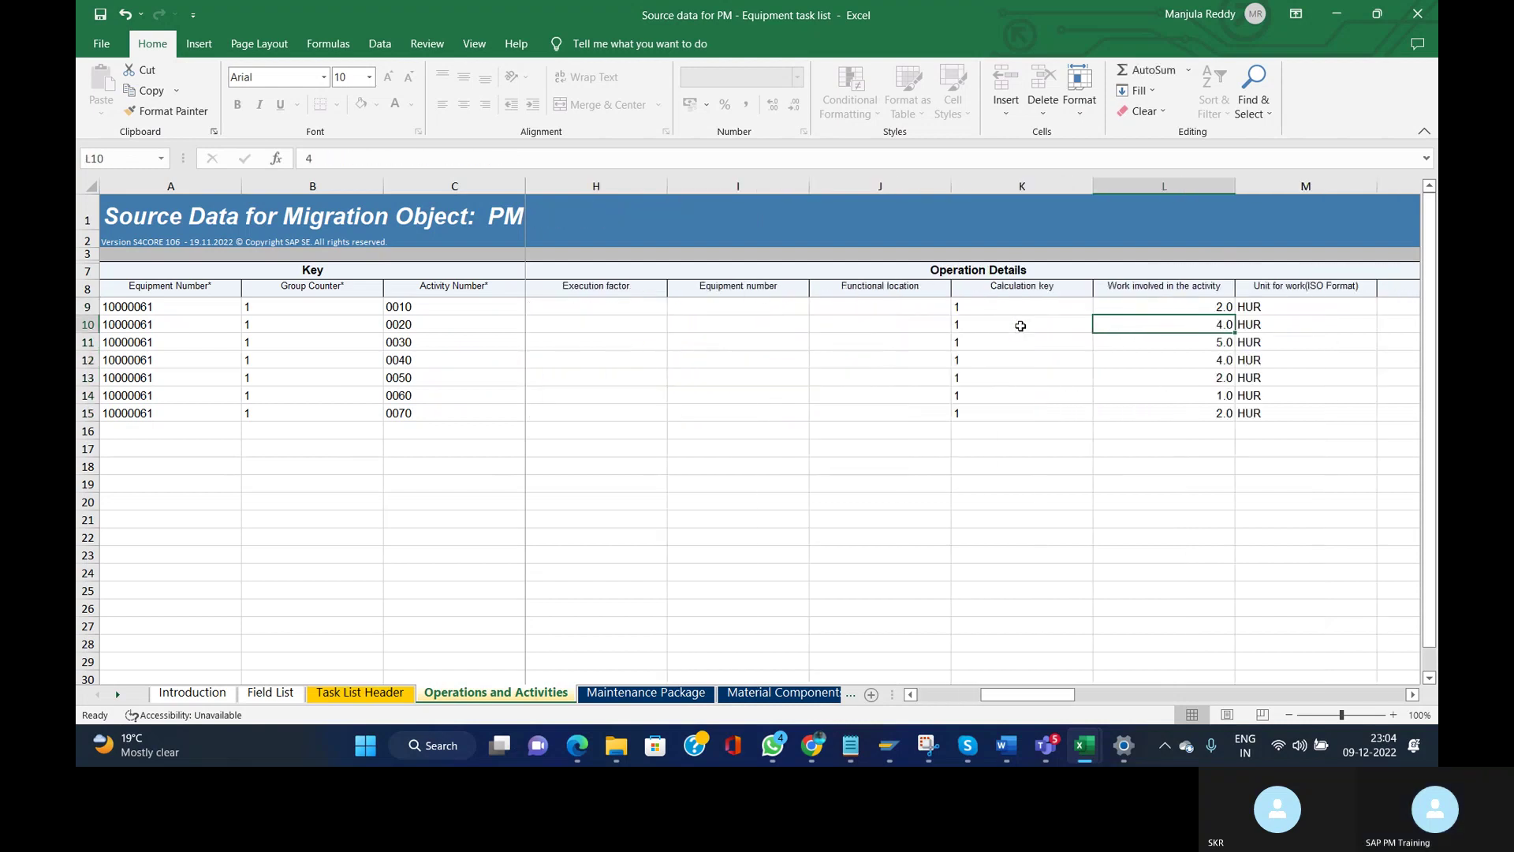
{"action": "left_click", "coordinate": [999, 309]}
{"action": "left_click_drag", "start_coordinate": [995, 307], "coordinate": [1017, 409]}
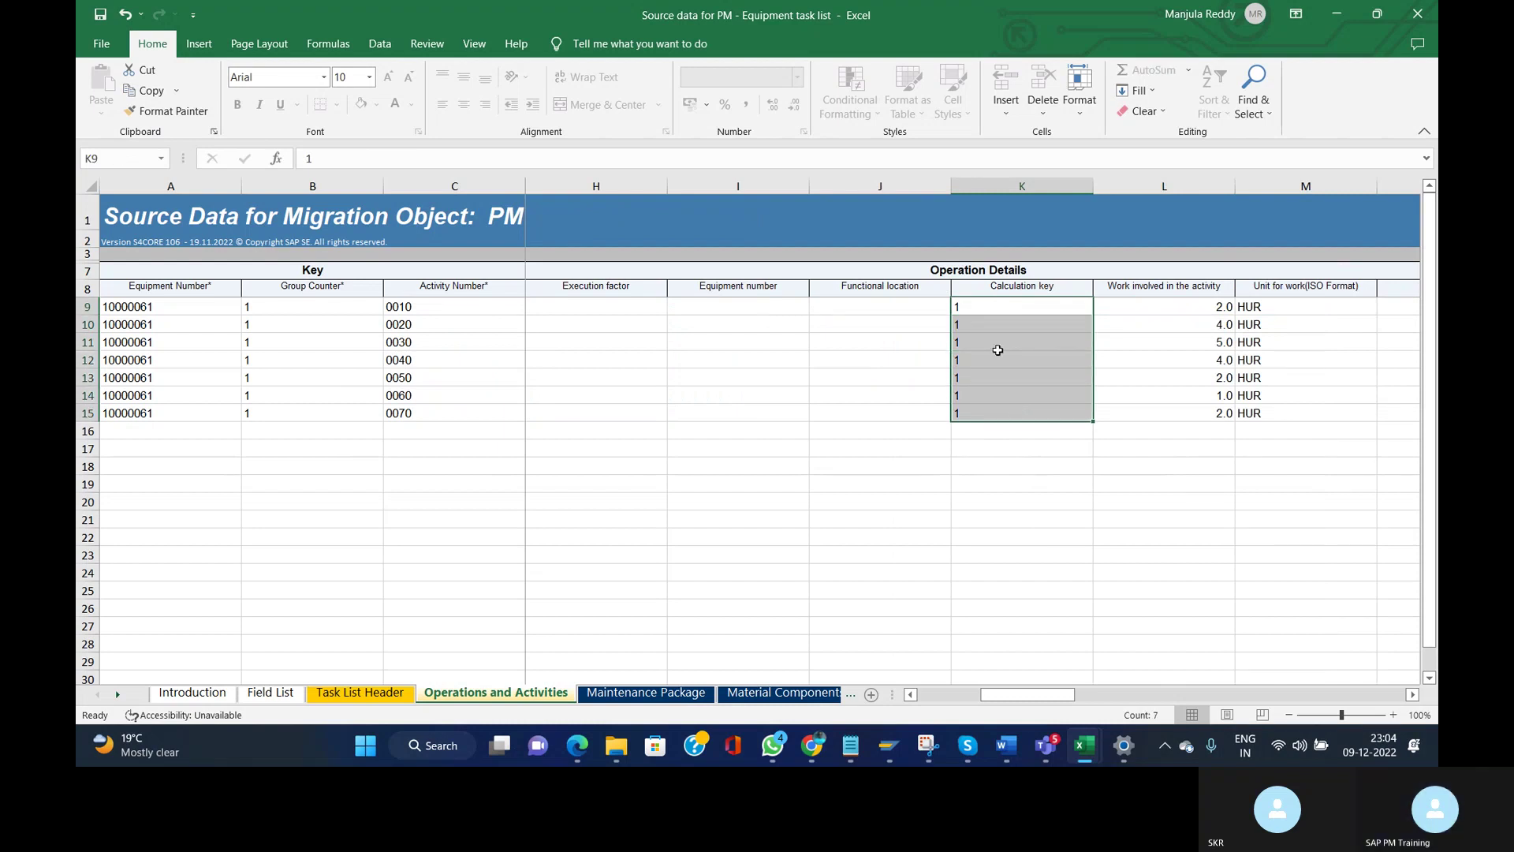
- Examine the work involved in the activity and the ISO-format unit for work entries of the operations
{"action": "left_click", "coordinate": [984, 309]}
{"action": "key", "text": "Right"}
{"action": "key", "text": "Right"}
{"action": "key", "text": "Right"}
{"action": "key", "text": "Left"}
{"action": "key", "text": "Left"}
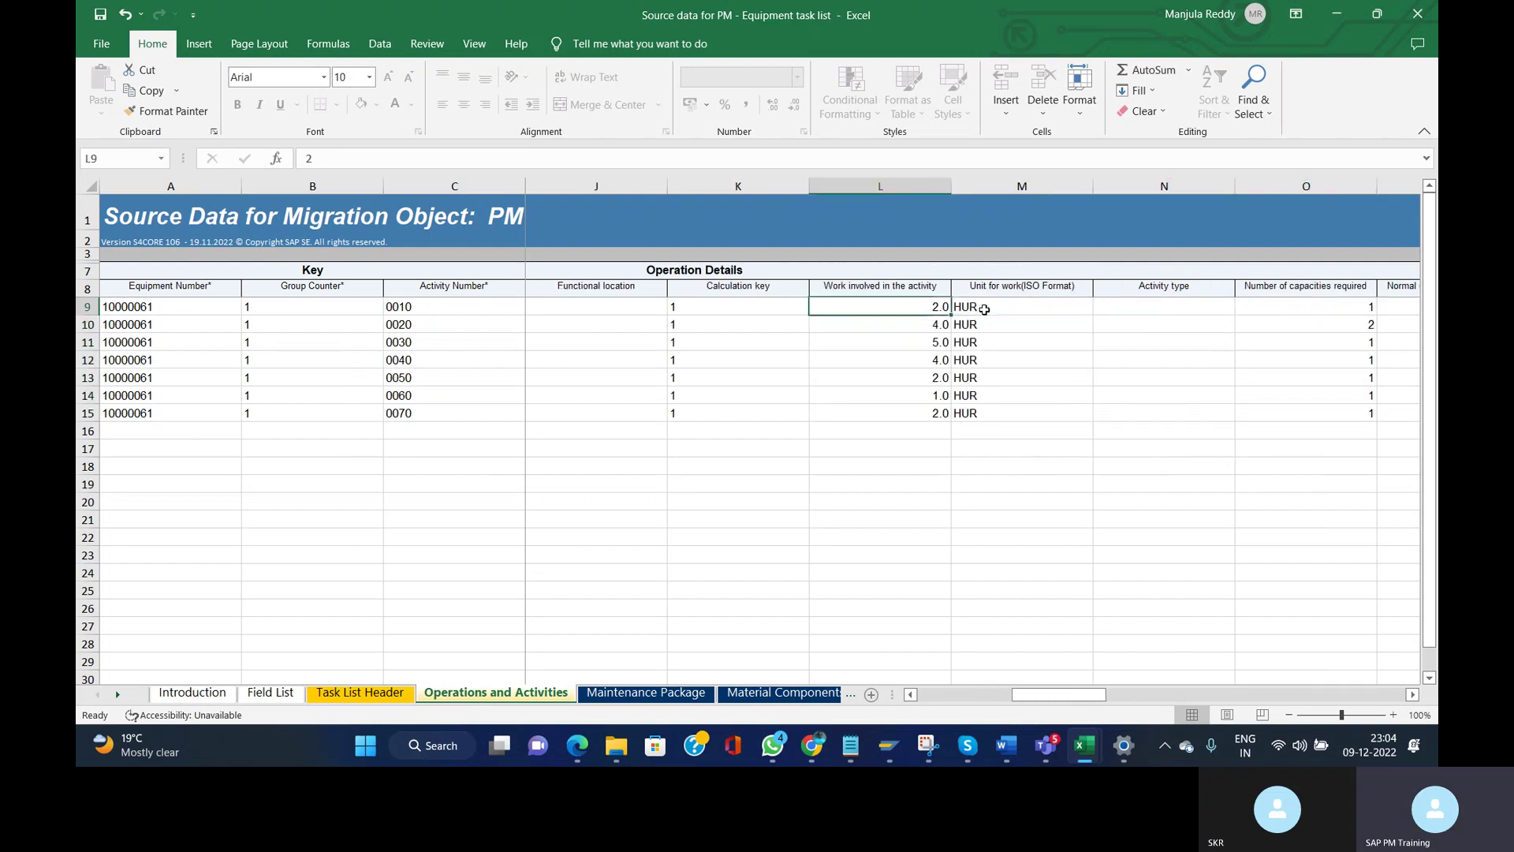
{"action": "left_click_drag", "start_coordinate": [844, 300], "coordinate": [898, 311]}
{"action": "left_click", "coordinate": [1016, 306]}
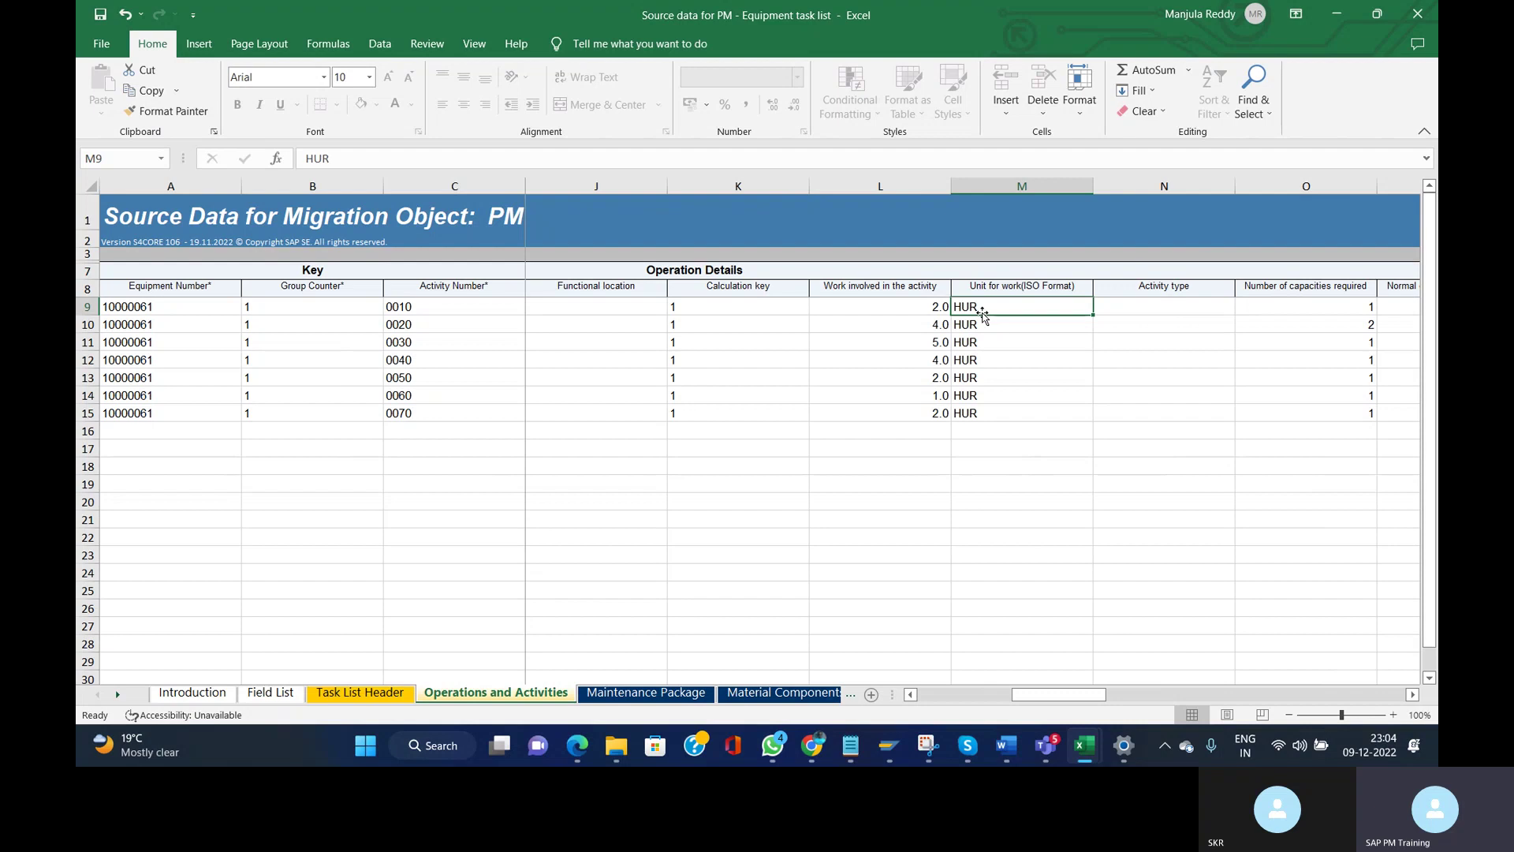
{"action": "left_click_drag", "start_coordinate": [986, 310], "coordinate": [1007, 381]}
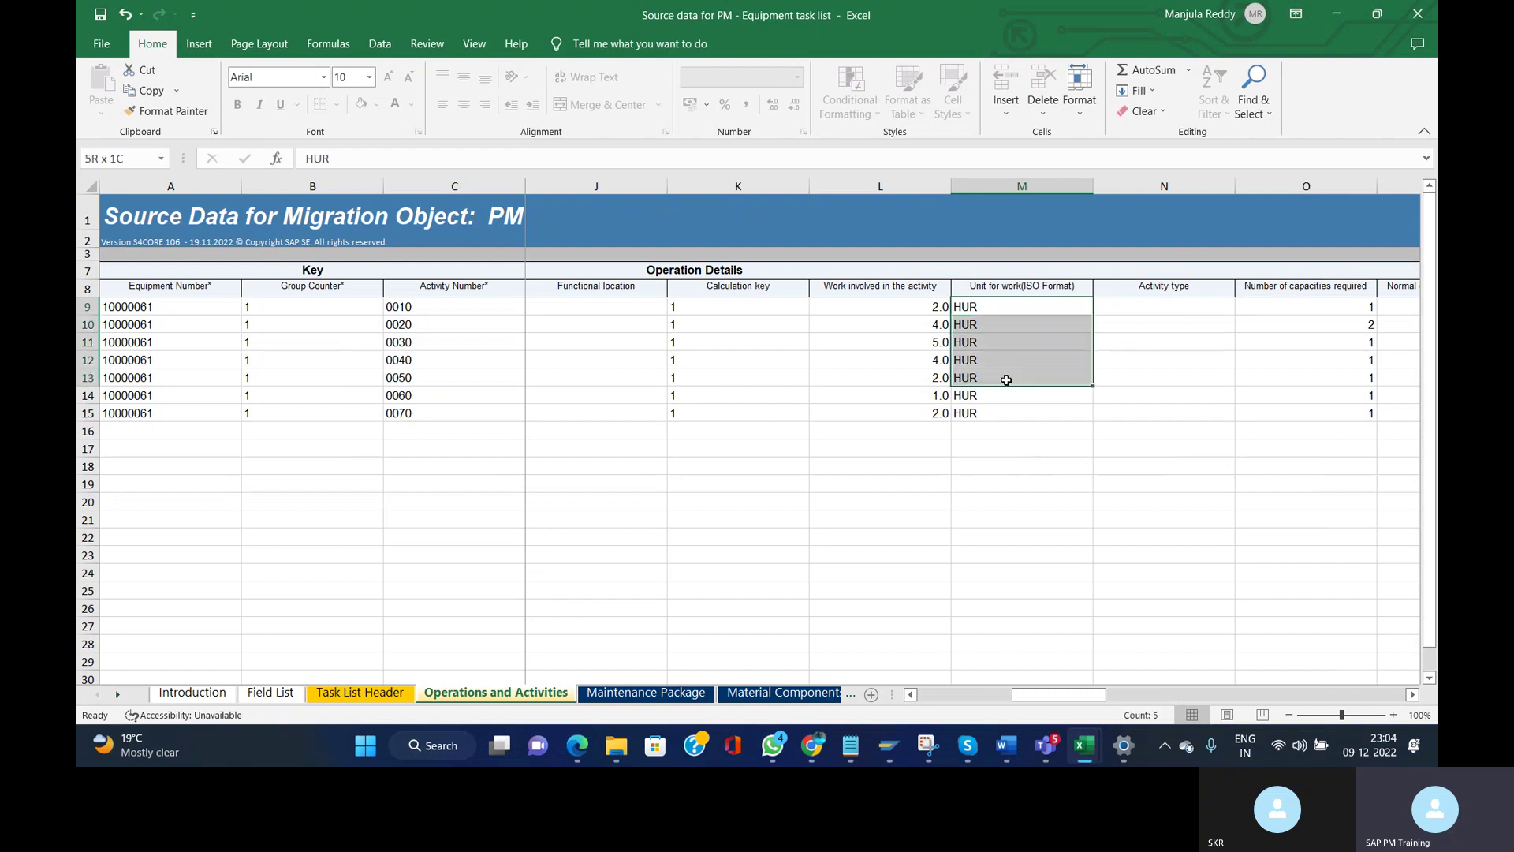
{"action": "left_click", "coordinate": [989, 306]}
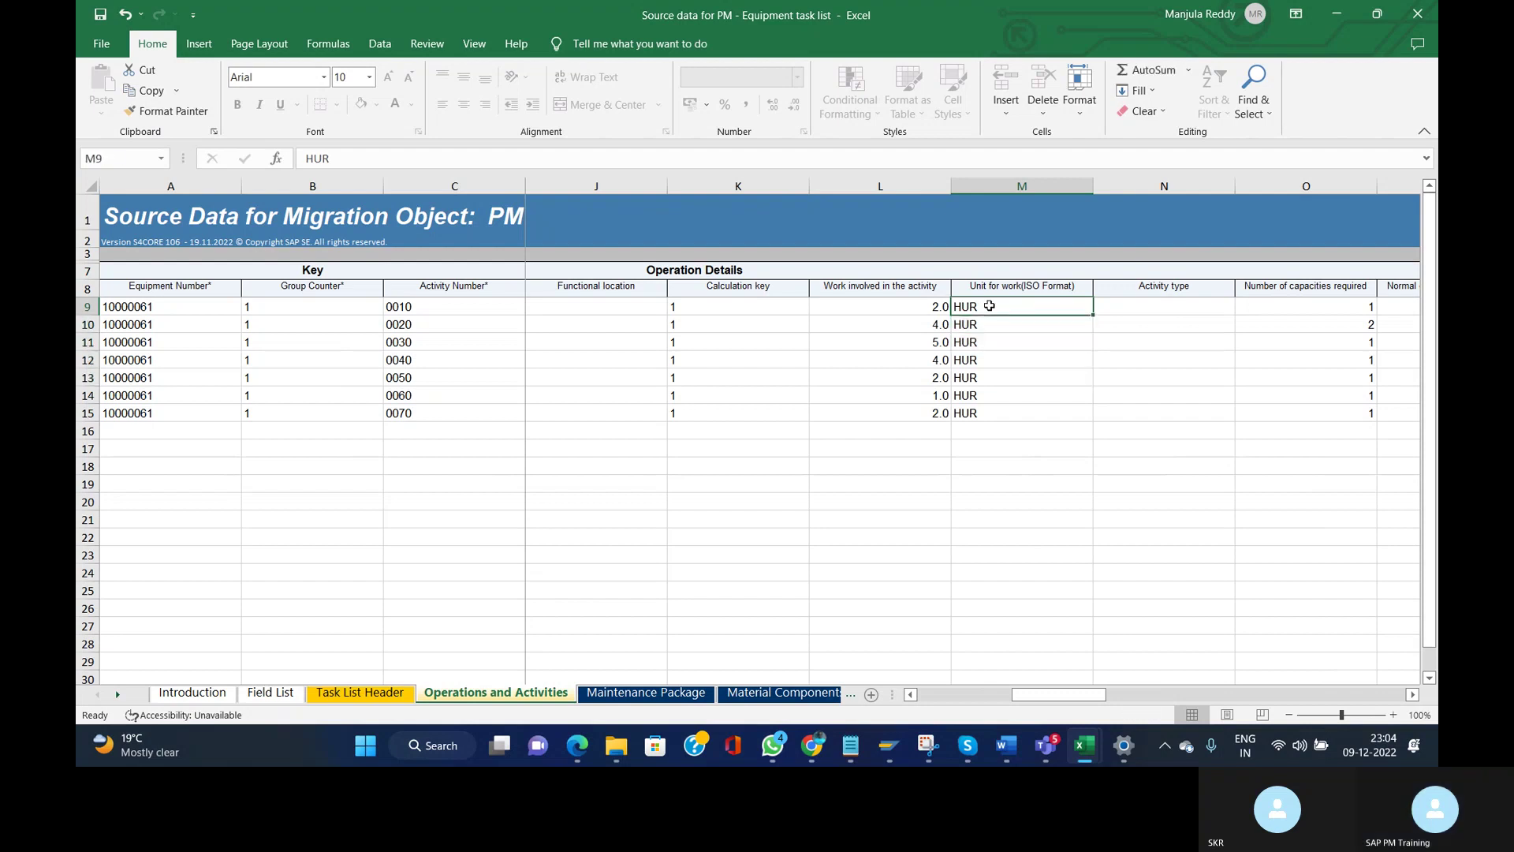
- Look through the row 9 operation fields between work involved, number of capacities required, normal duration, and duration unit
{"action": "key", "text": "Right"}
{"action": "key", "text": "Right"}
{"action": "key", "text": "Right"}
{"action": "key", "text": "Right"}
{"action": "key", "text": "Right"}
{"action": "key", "text": "Left"}
{"action": "key", "text": "Left"}
{"action": "key", "text": "Left"}
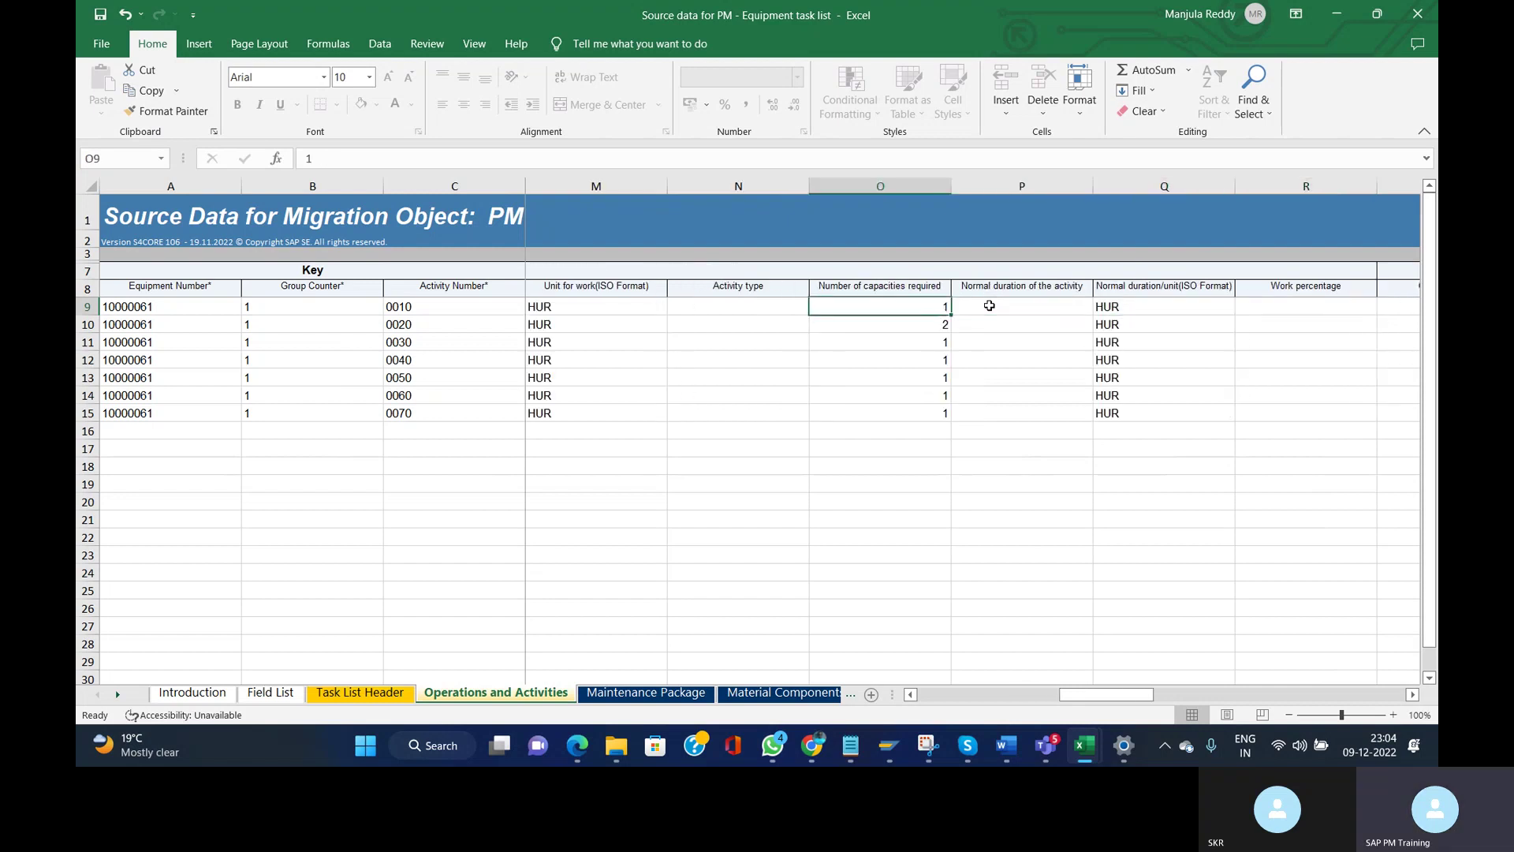
{"action": "key", "text": "Left"}
{"action": "key", "text": "Left"}
{"action": "key", "text": "Left"}
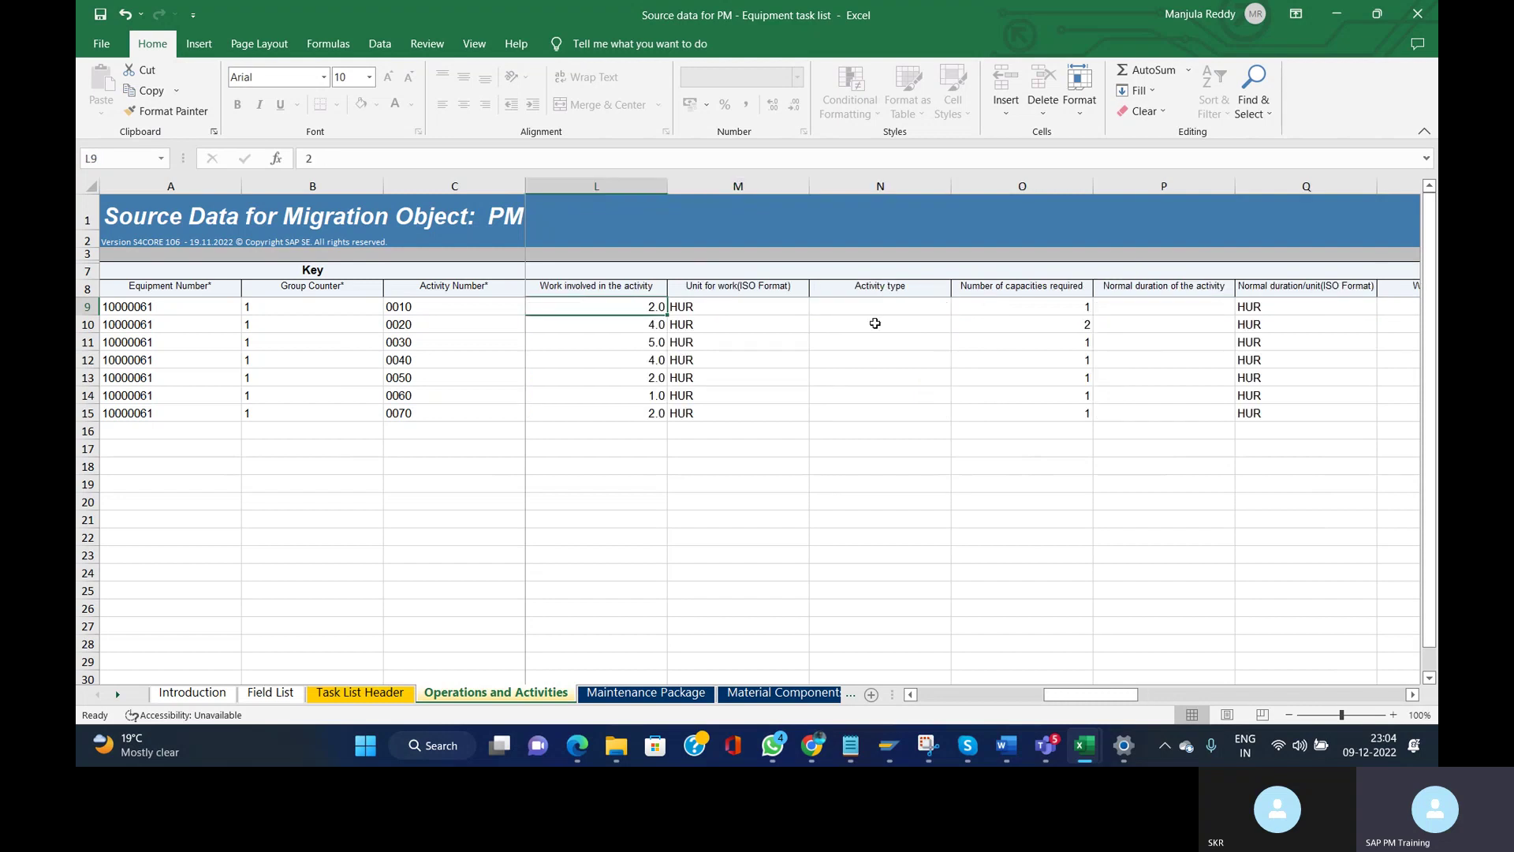
- Compare the unit for work, number of capacities, and normal duration unit columns across all the operation rows
{"action": "left_click_drag", "start_coordinate": [730, 306], "coordinate": [804, 406]}
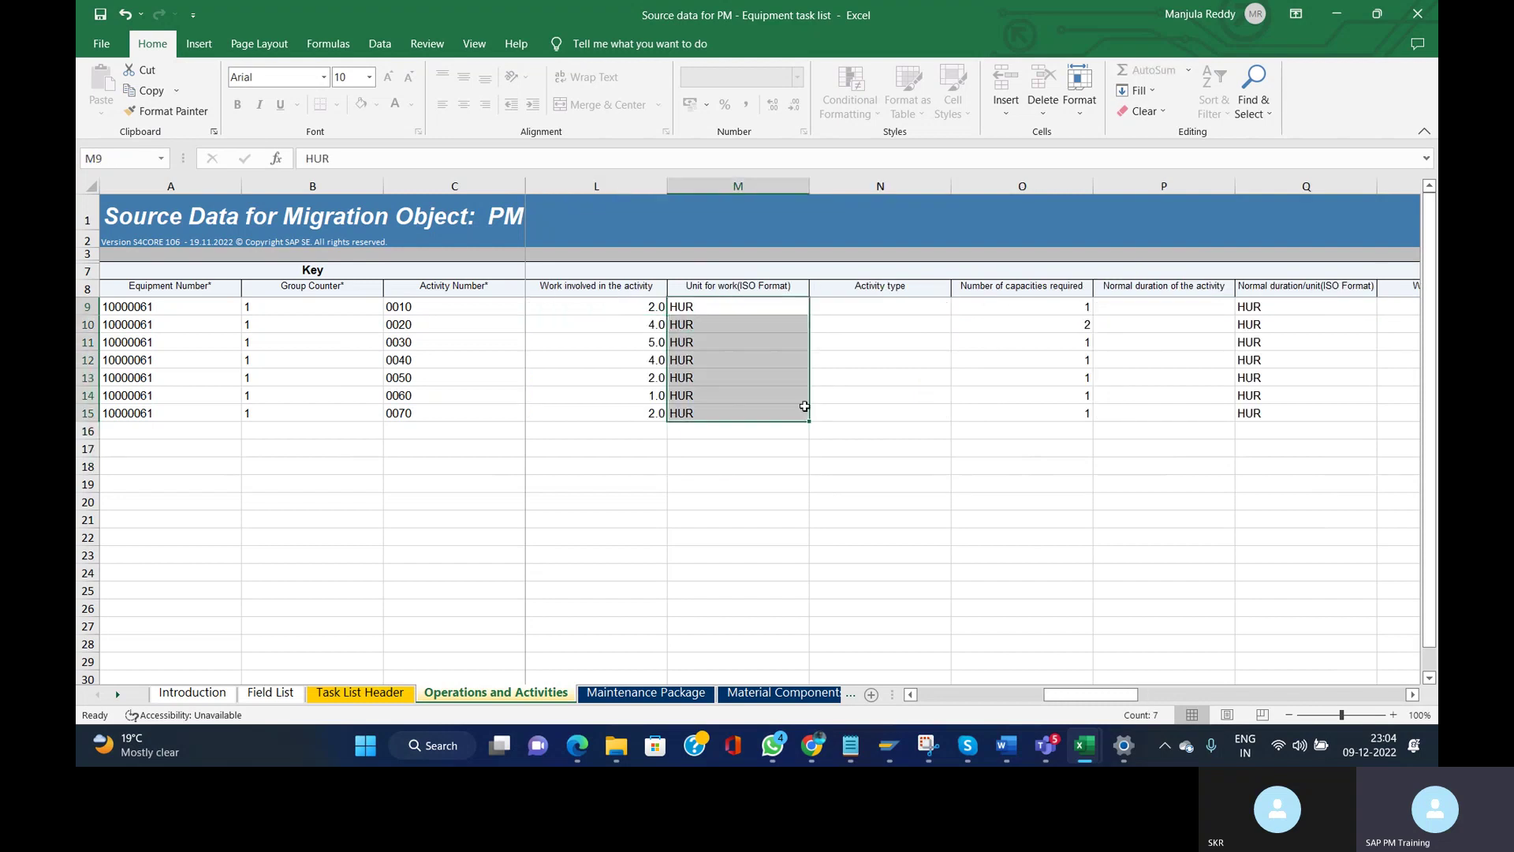
{"action": "left_click", "coordinate": [1045, 362]}
{"action": "left_click_drag", "start_coordinate": [1053, 306], "coordinate": [1065, 446]}
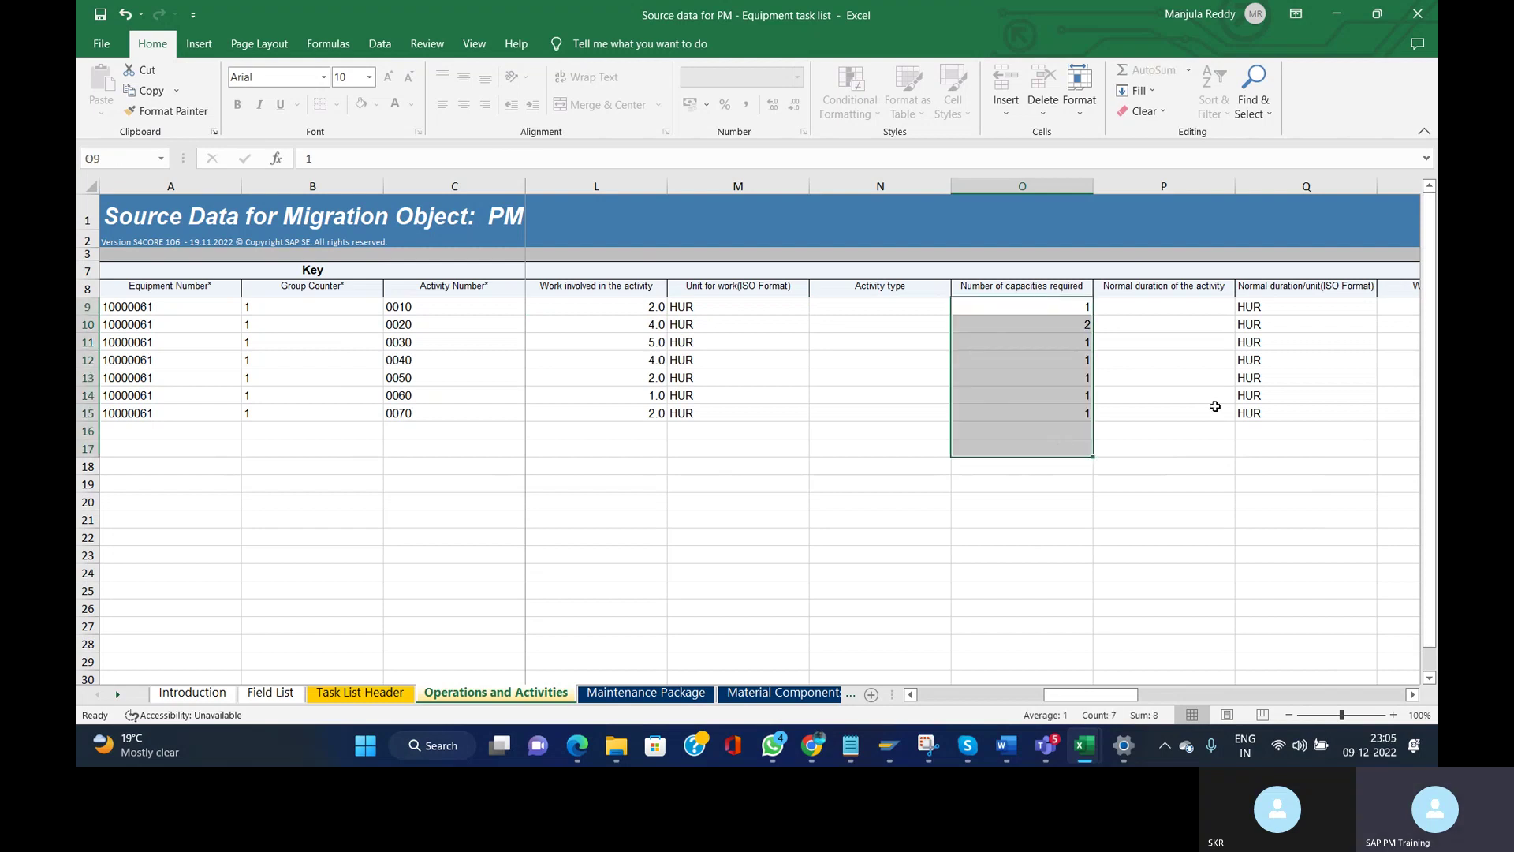
{"action": "left_click", "coordinate": [1215, 406]}
{"action": "left_click", "coordinate": [1275, 292]}
{"action": "left_click_drag", "start_coordinate": [1277, 306], "coordinate": [1277, 433]}
{"action": "left_click", "coordinate": [1198, 415]}
- Check the remaining operation fields beyond normal duration in row 15, and return to the row's equipment number
{"action": "key", "text": "Right"}
{"action": "key", "text": "Right"}
{"action": "key", "text": "Right"}
{"action": "key", "text": "Right"}
{"action": "key", "text": "Left"}
{"action": "key", "text": "Home"}
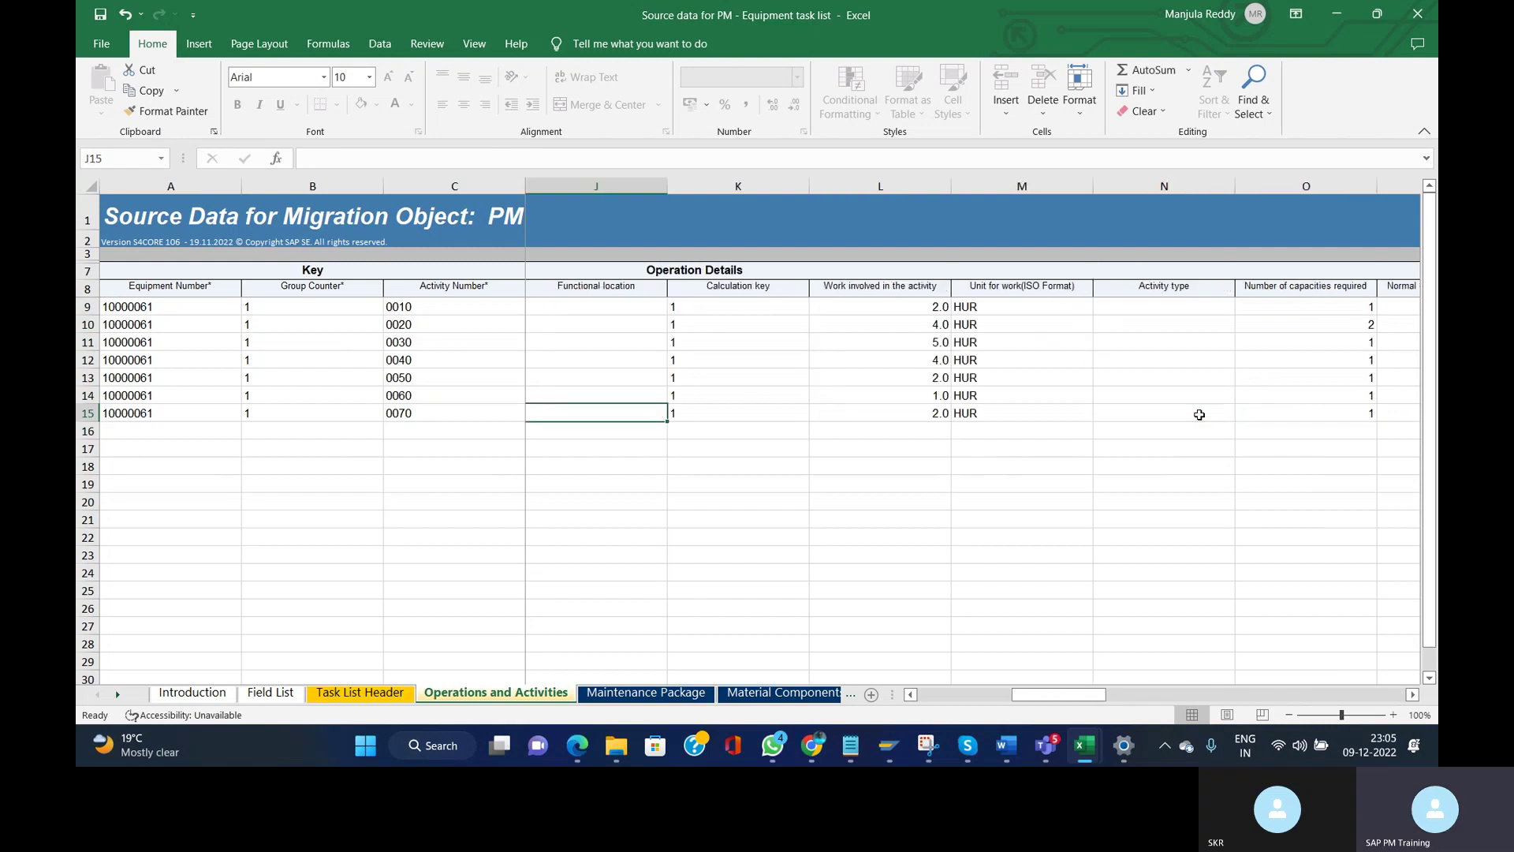
{"action": "key", "text": "Home"}
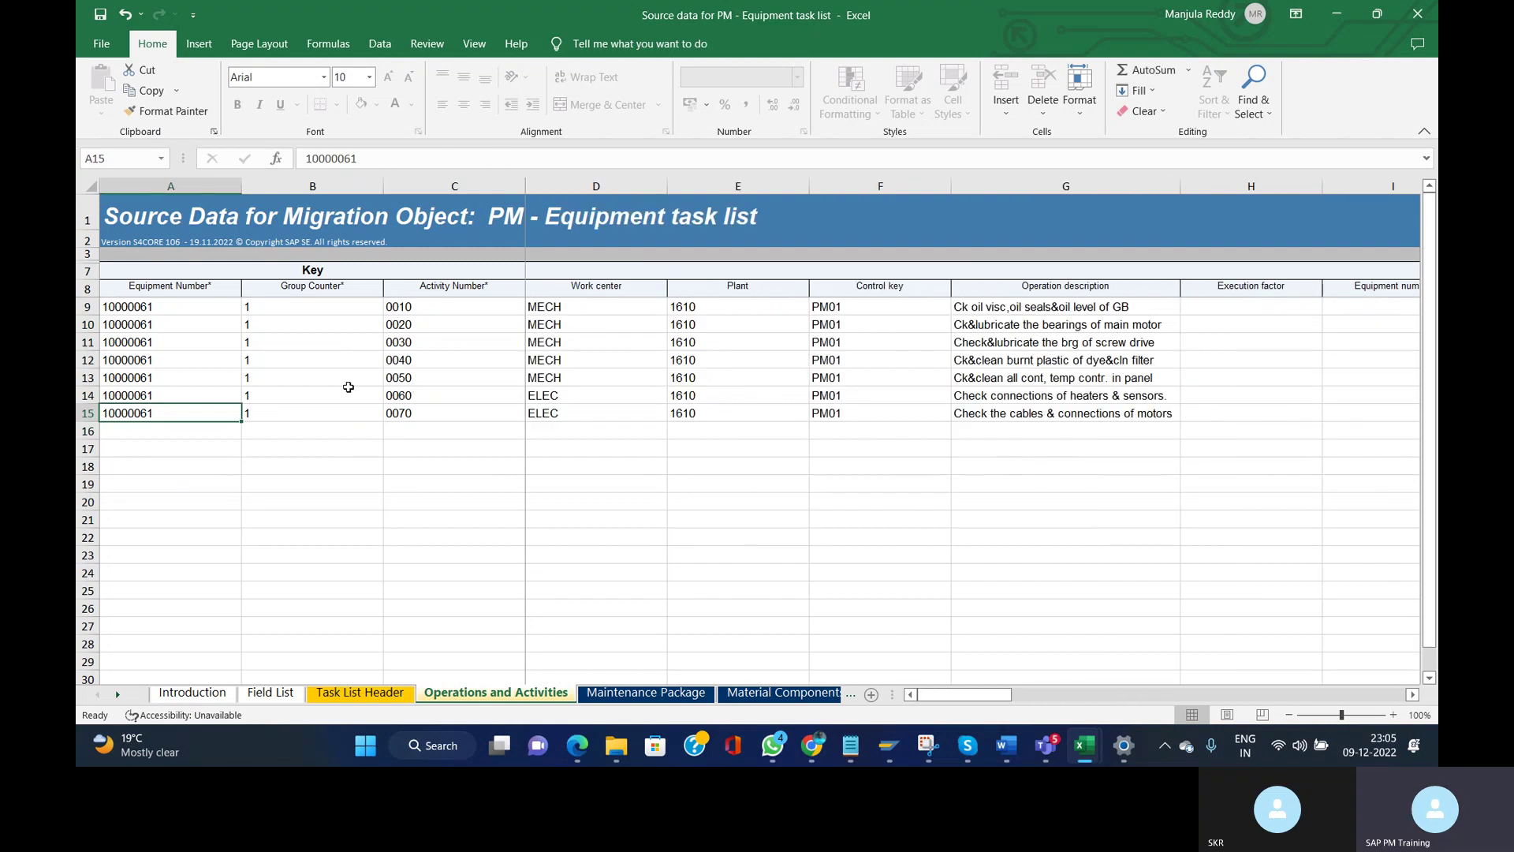
- Compare the activity rows on the Maintenance Package sheet with those on the Operations and Activities sheet
{"action": "left_click", "coordinate": [661, 701]}
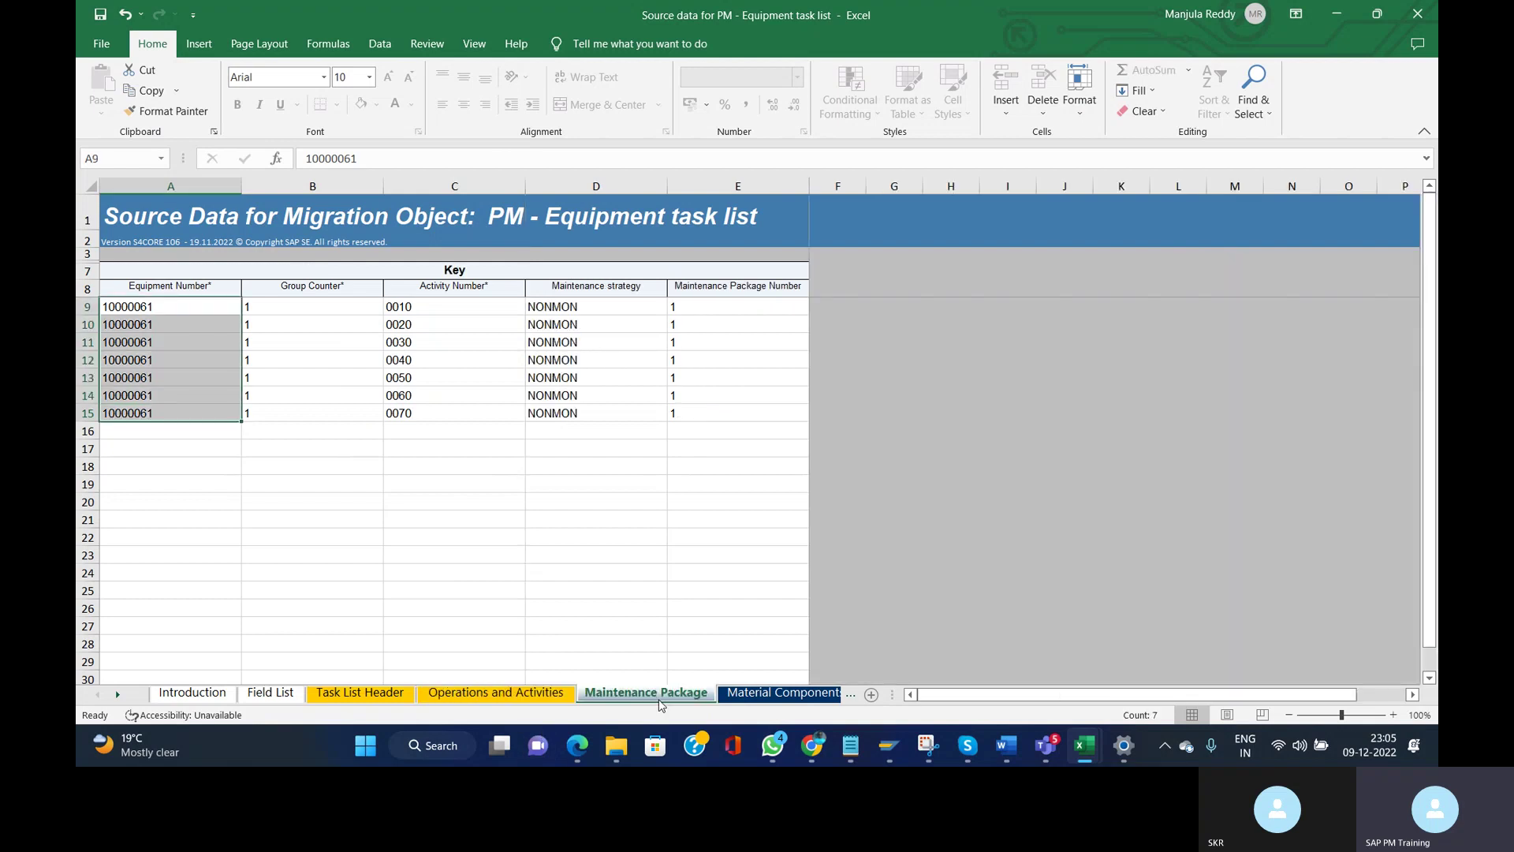
{"action": "left_click", "coordinate": [293, 392]}
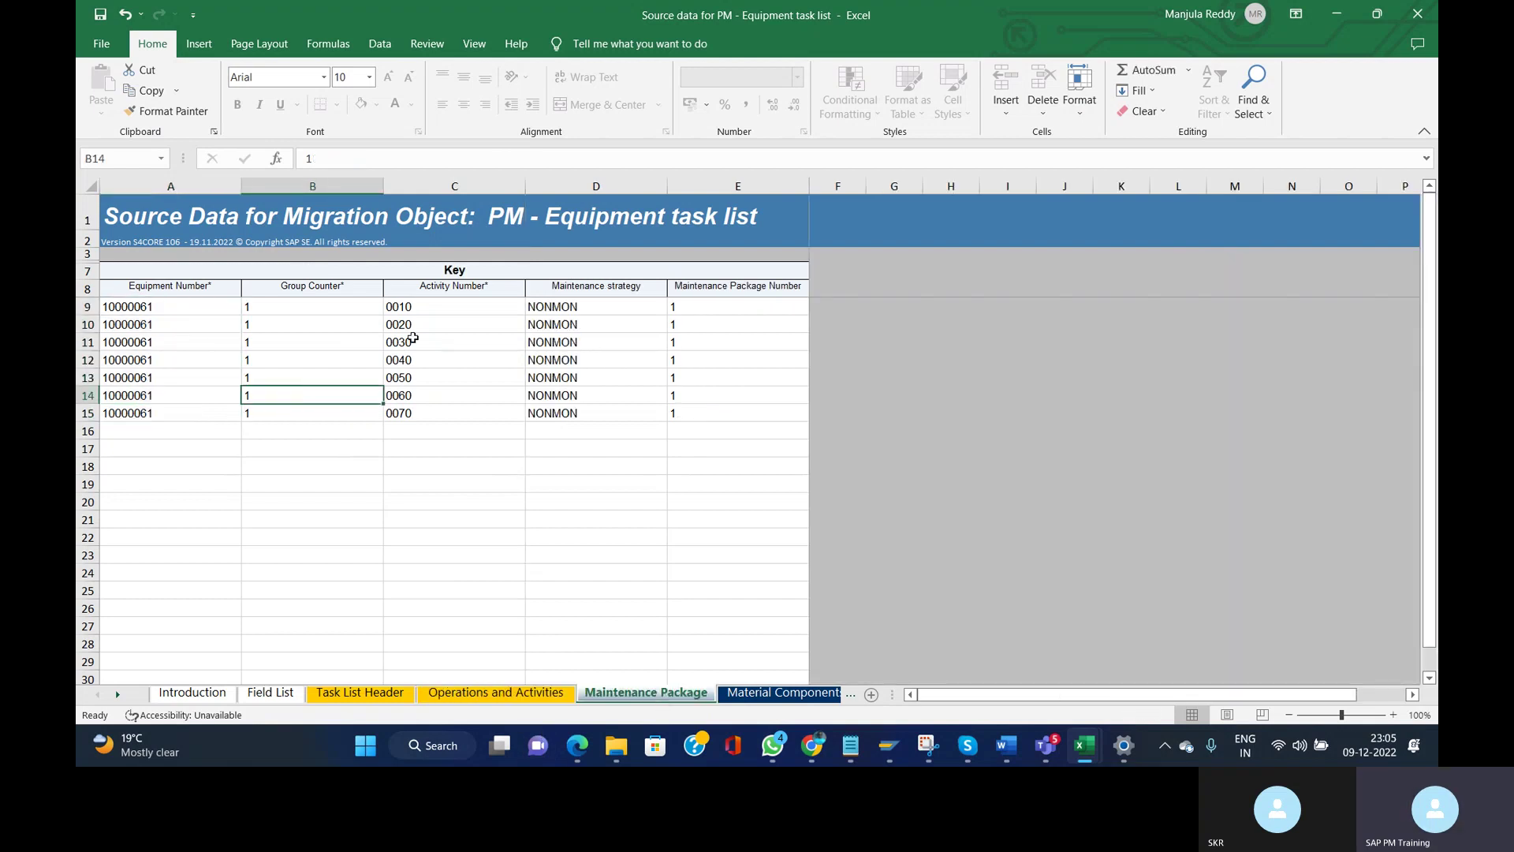
{"action": "left_click", "coordinate": [518, 698]}
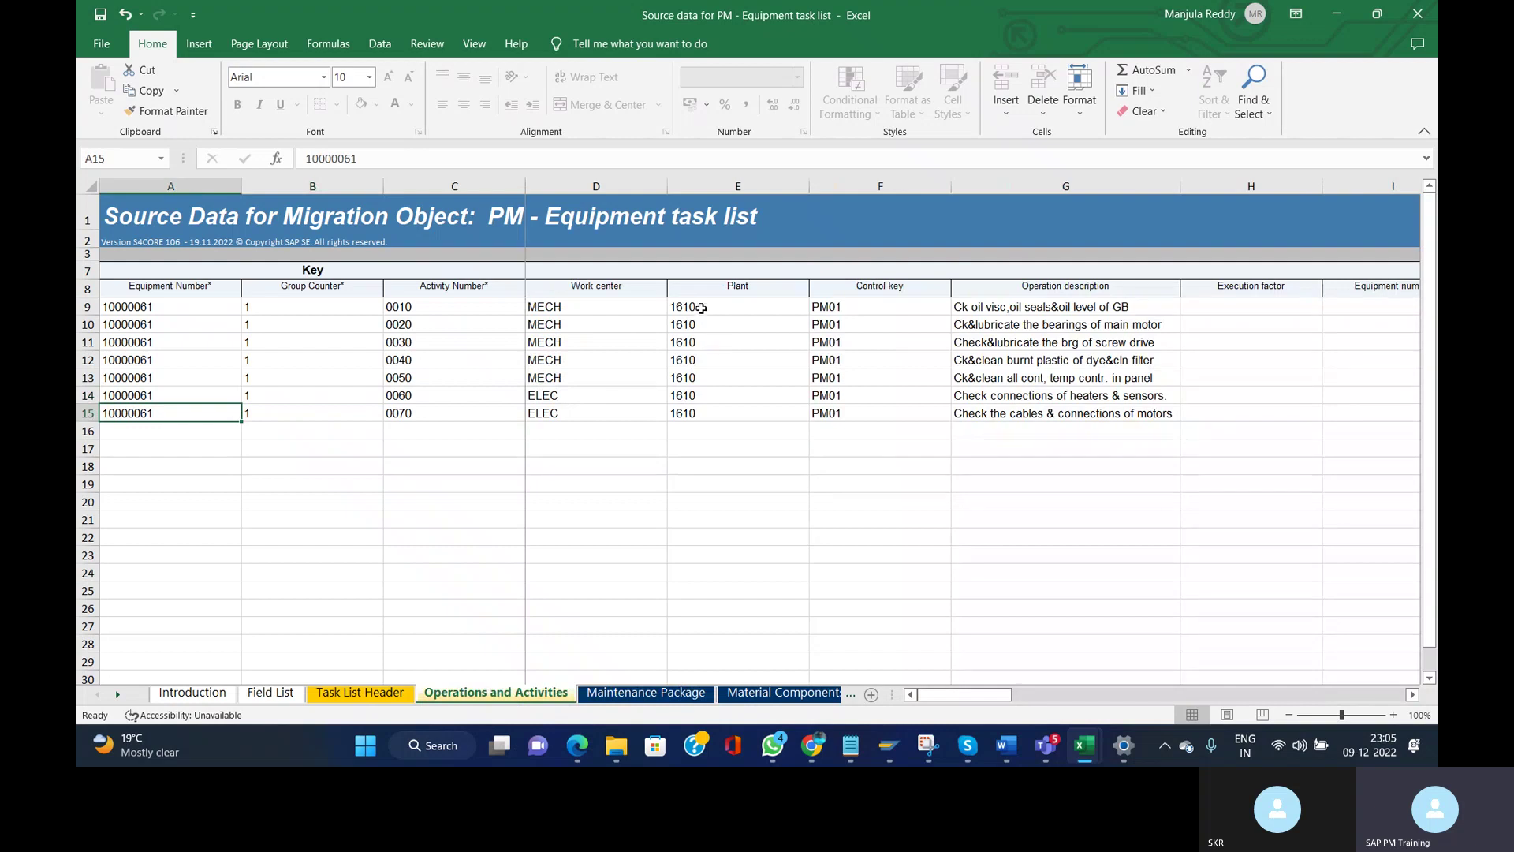
{"action": "left_click", "coordinate": [672, 702]}
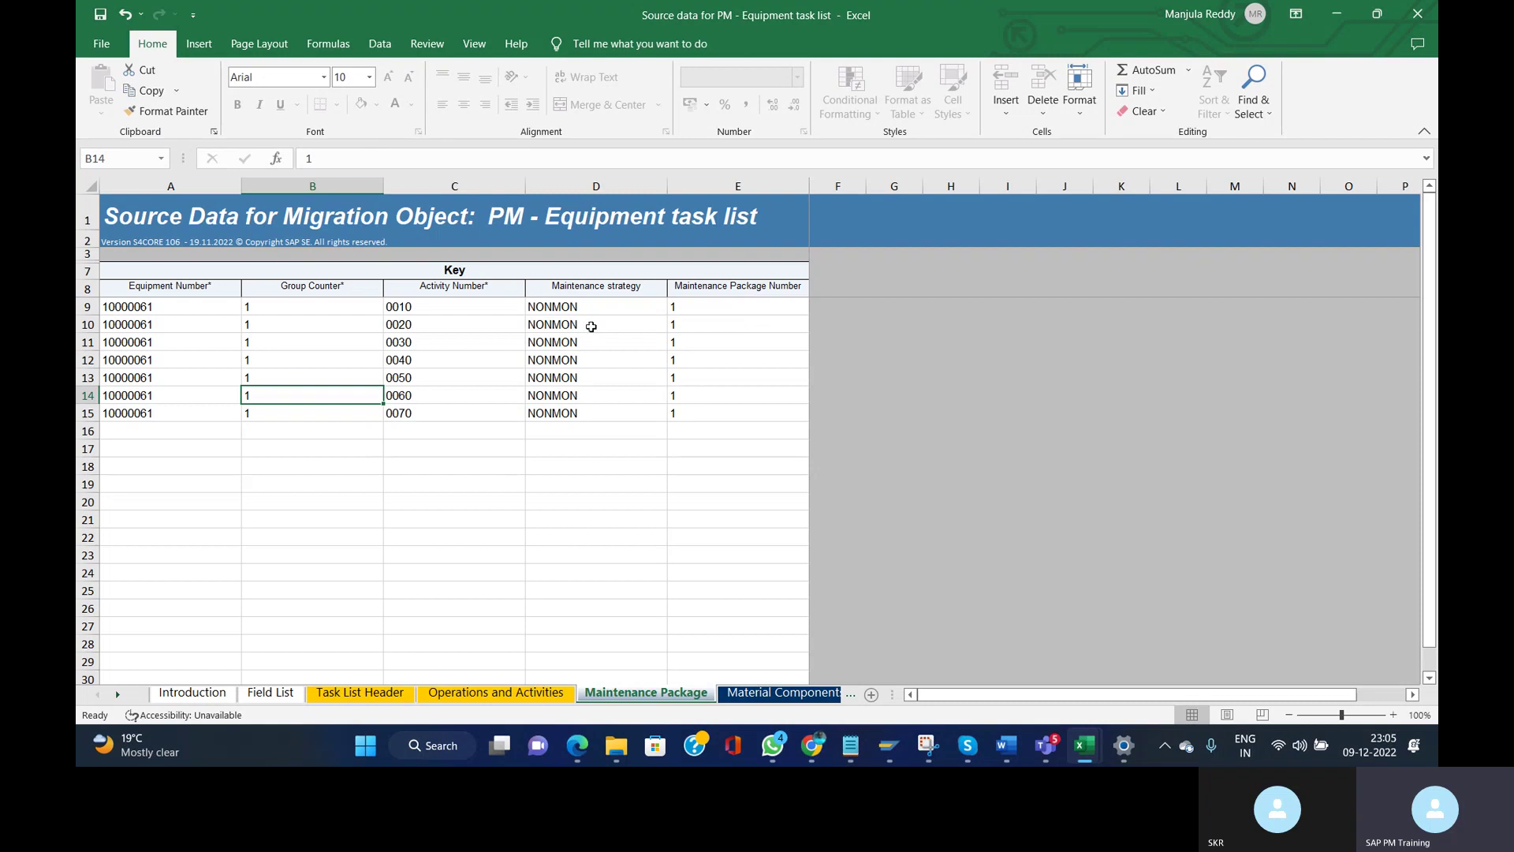
- Examine the maintenance strategy and the maintenance package number assigned to each activity on the Maintenance Package sheet
{"action": "left_click", "coordinate": [591, 326]}
{"action": "left_click", "coordinate": [561, 308]}
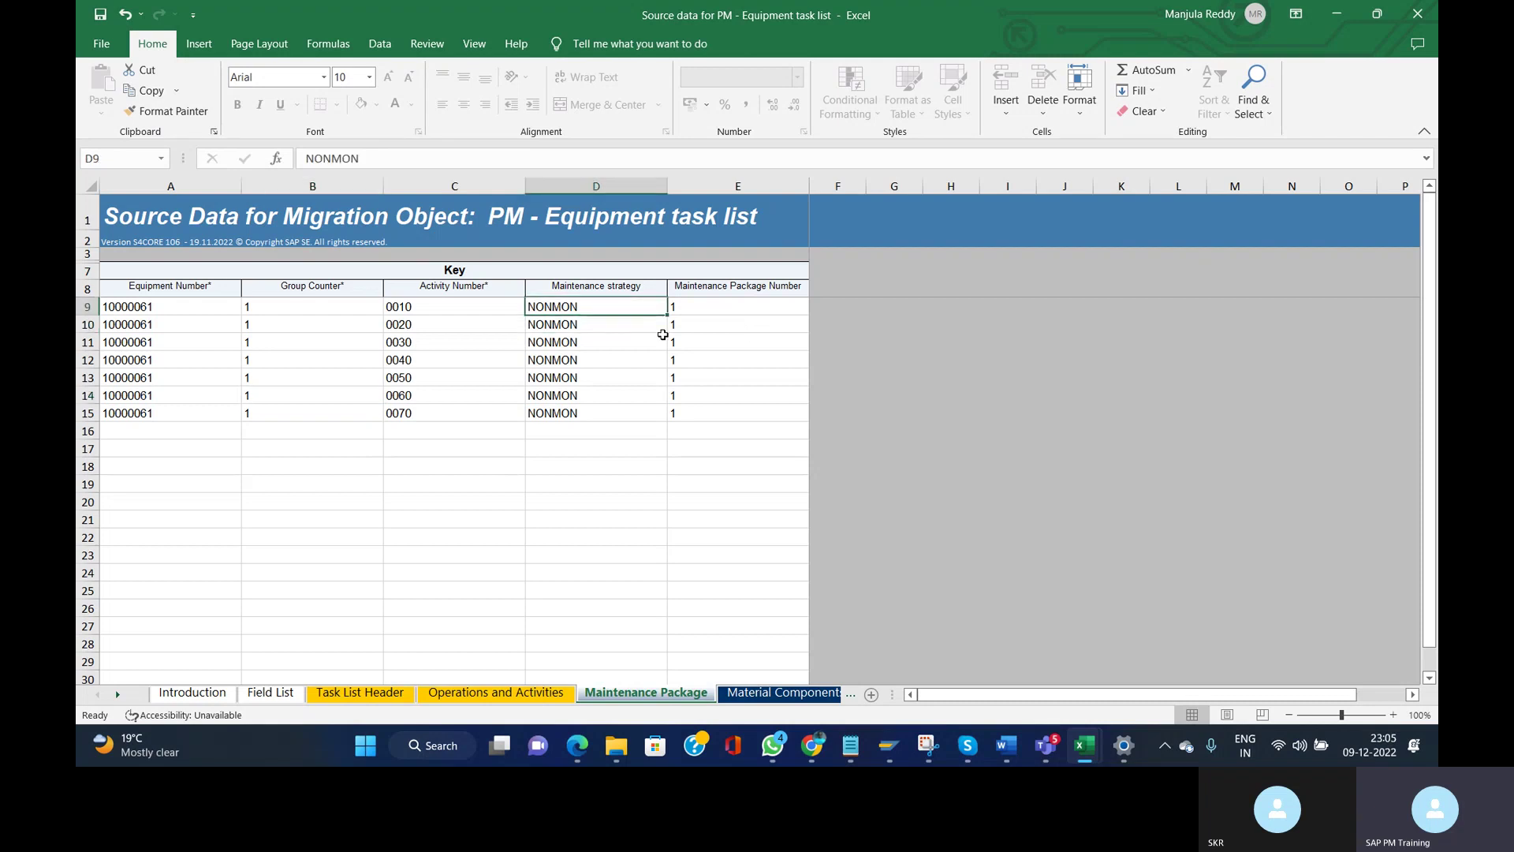
{"action": "left_click_drag", "start_coordinate": [678, 303], "coordinate": [720, 416]}
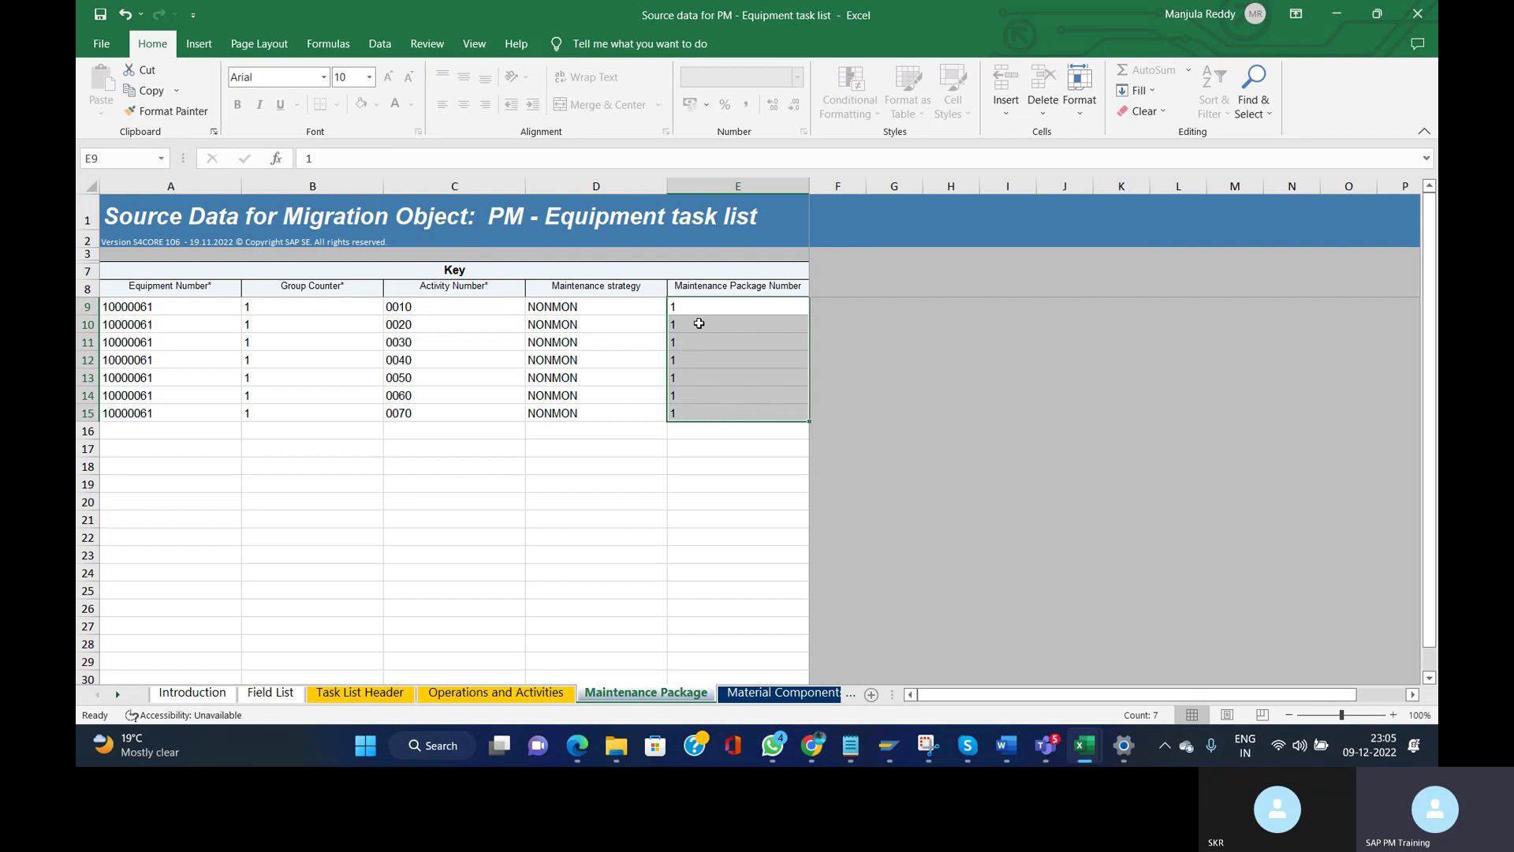
{"action": "left_click_drag", "start_coordinate": [694, 314], "coordinate": [713, 416]}
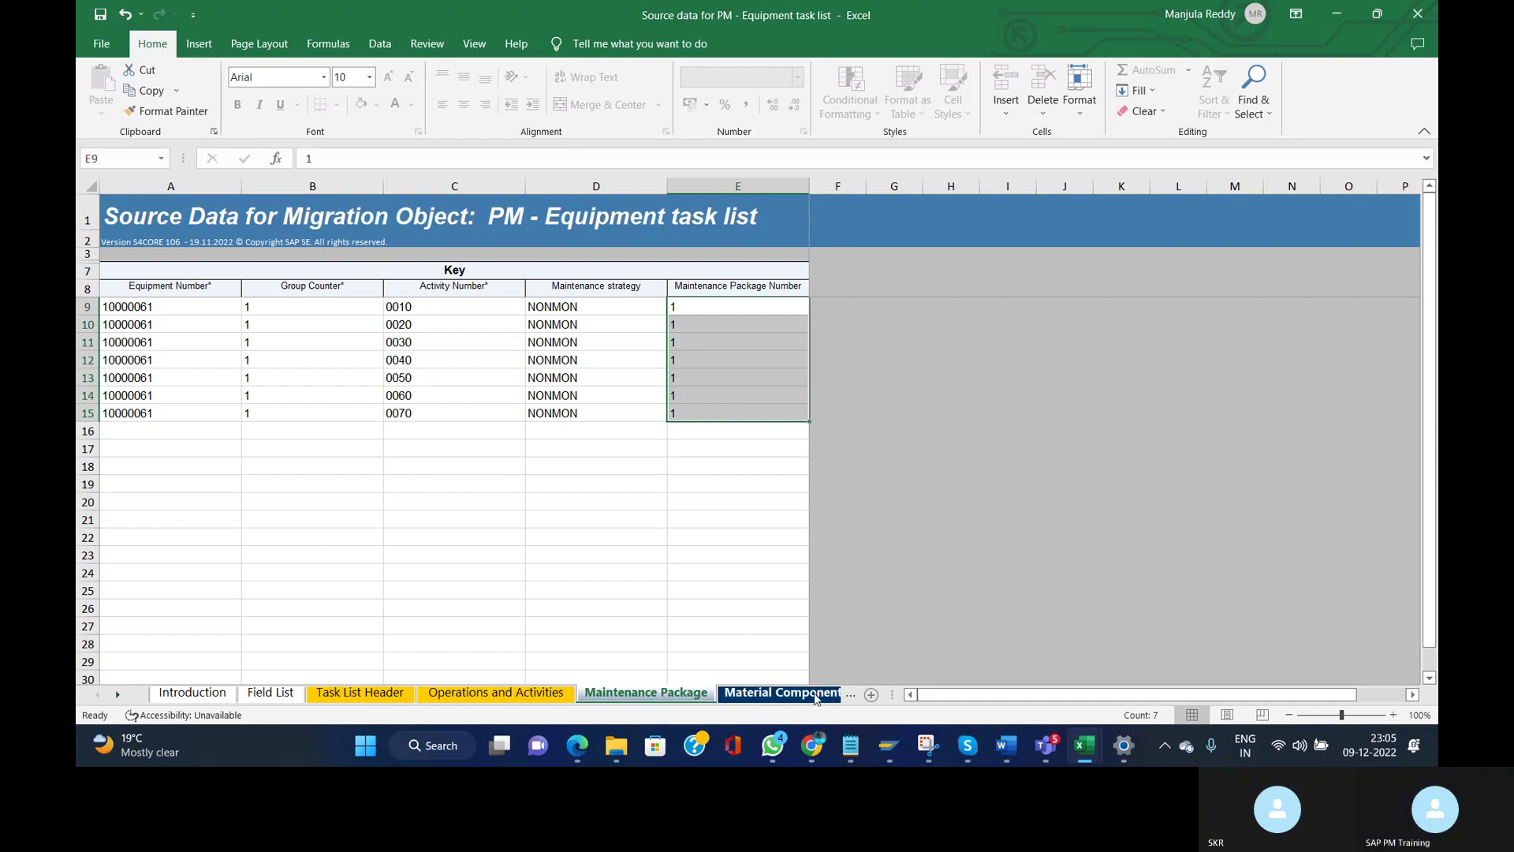
- Open the Material Components sheet and review the activity number, material number, and component quantity in row 9
{"action": "left_click", "coordinate": [772, 694]}
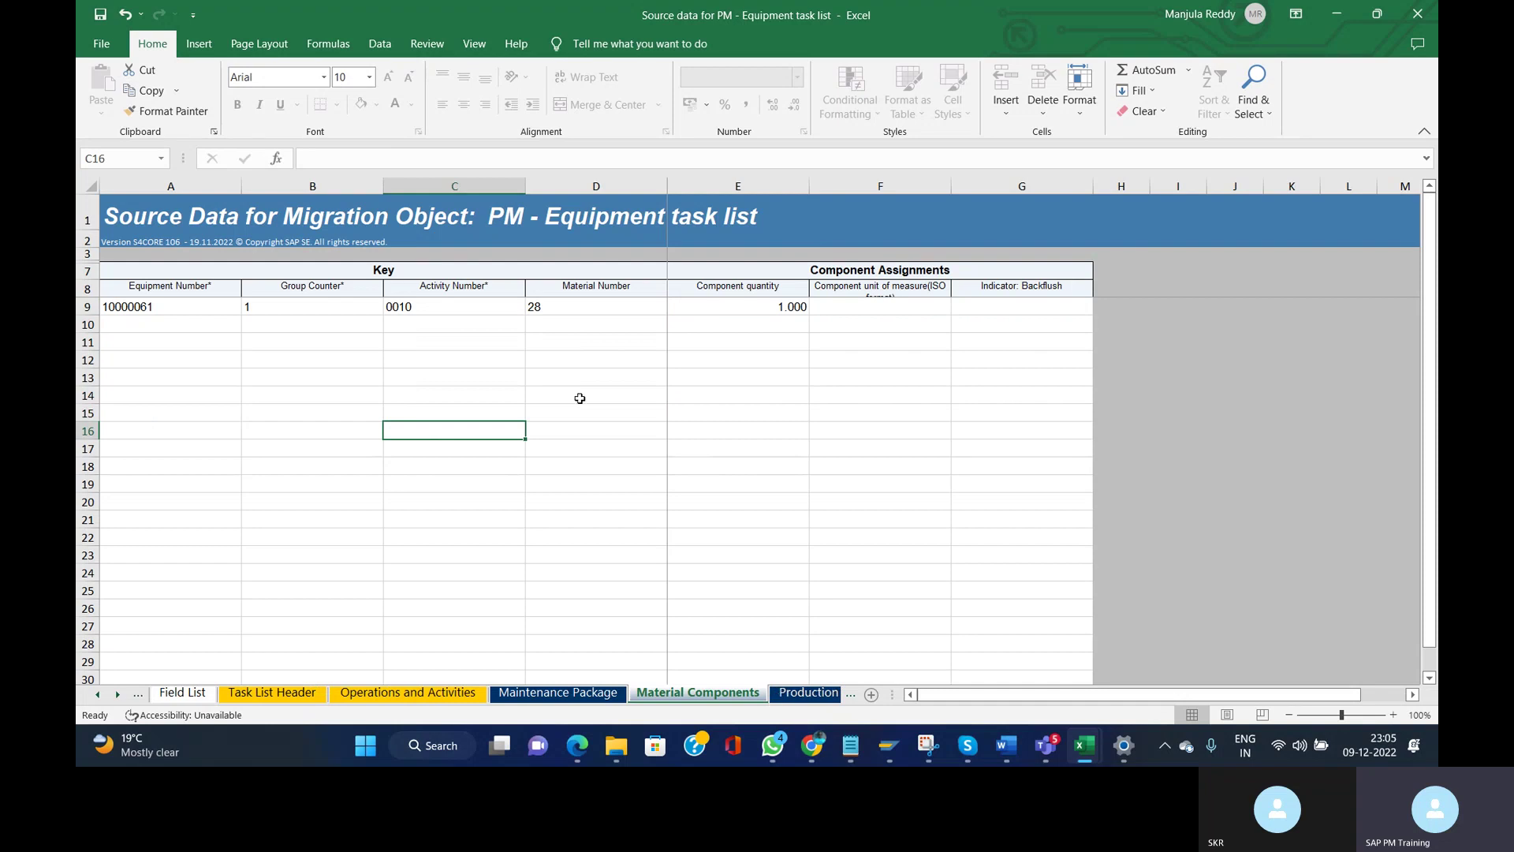
{"action": "left_click", "coordinate": [395, 324]}
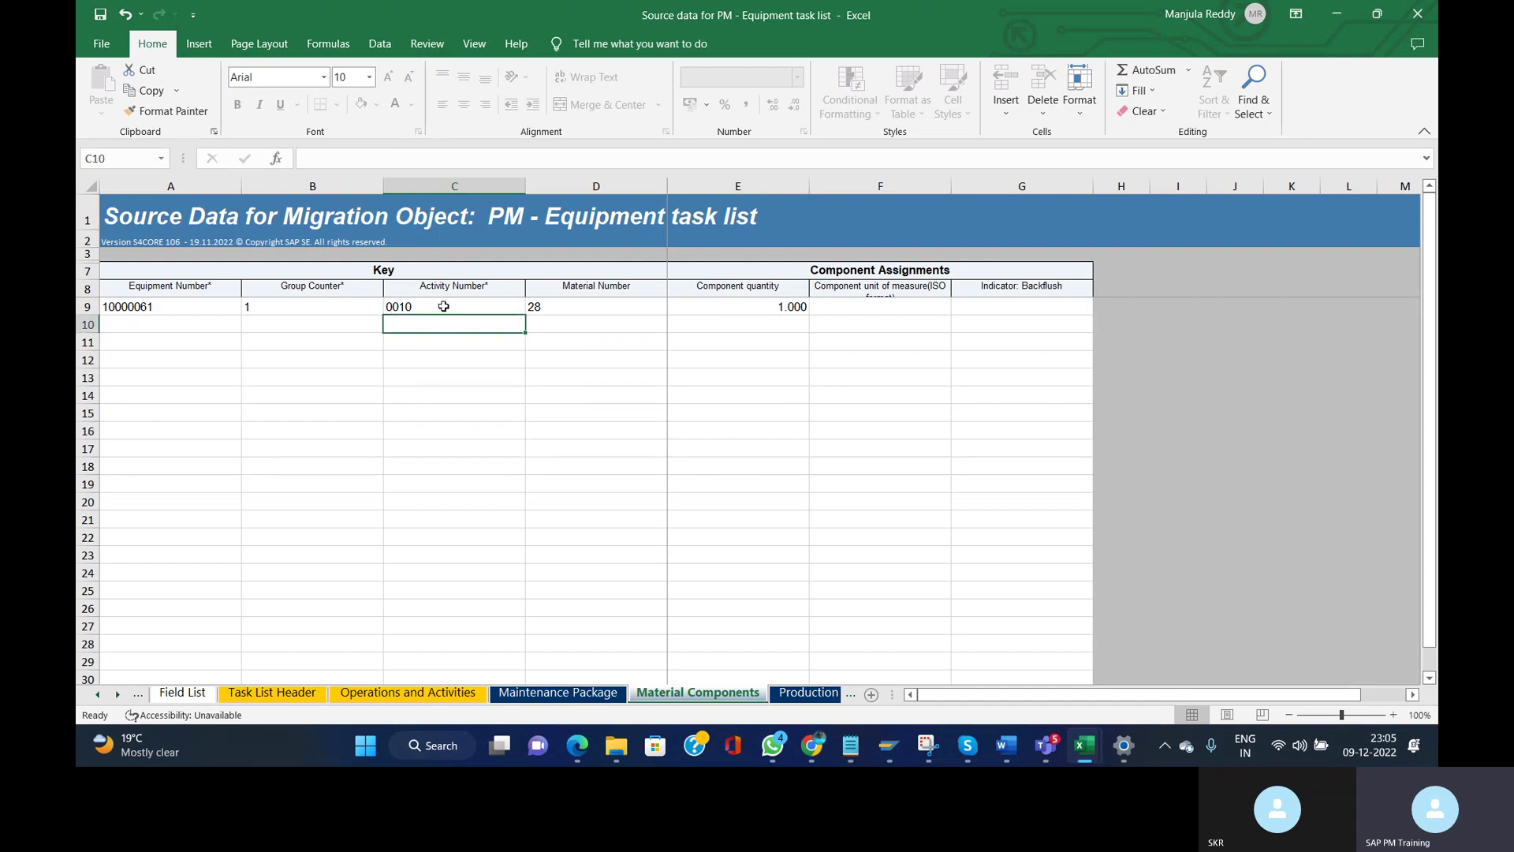
{"action": "left_click", "coordinate": [580, 303]}
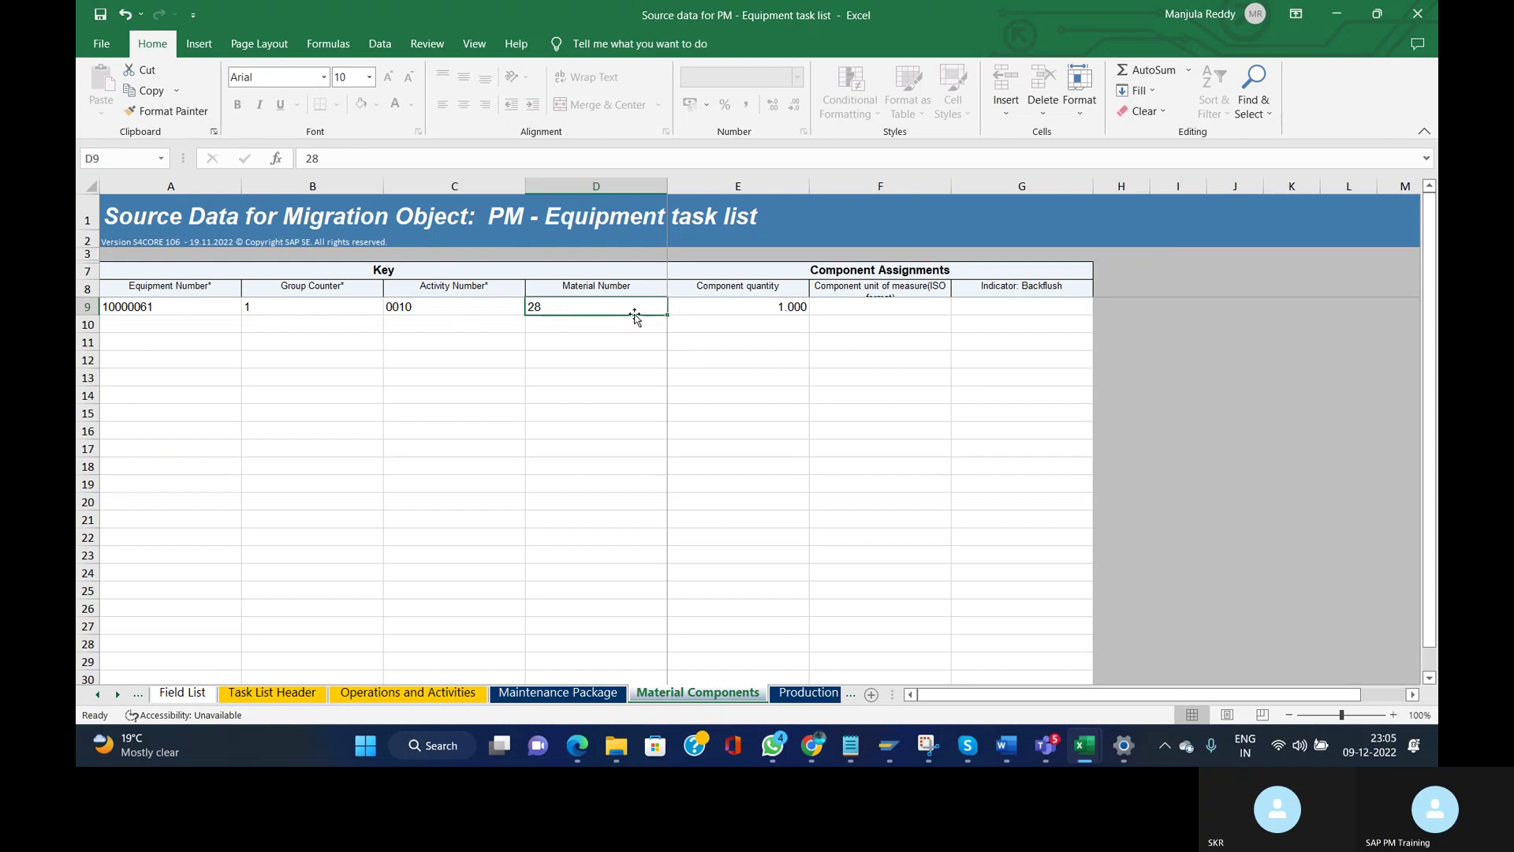
{"action": "left_click", "coordinate": [756, 304]}
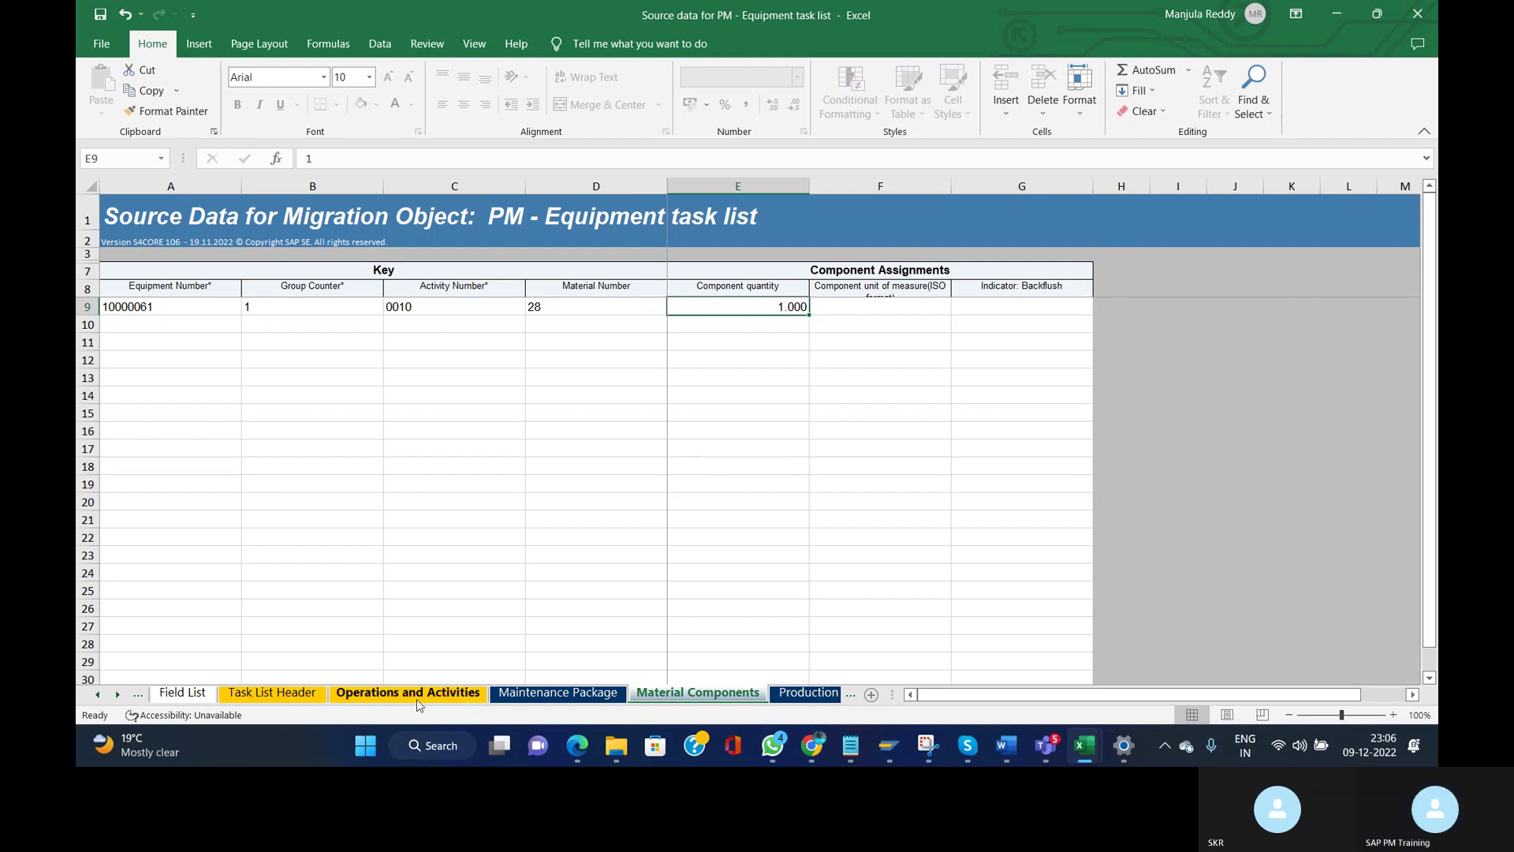
- Return to the Task List Header sheet and save the workbook, keeping the XML Spreadsheet 2003 format
{"action": "left_click", "coordinate": [271, 694]}
{"action": "left_click", "coordinate": [562, 488]}
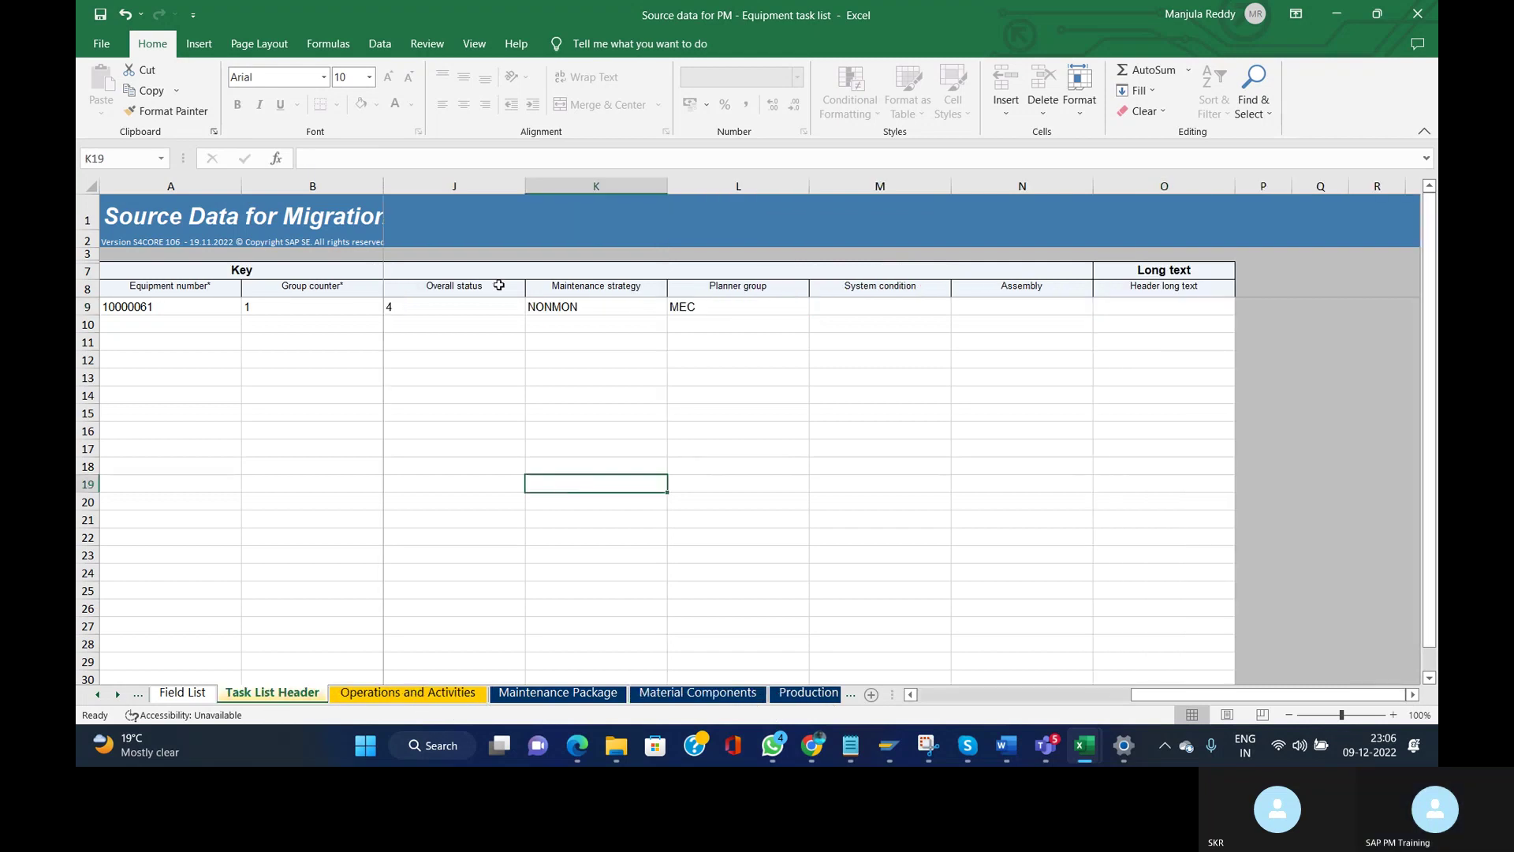
{"action": "left_click", "coordinate": [100, 14]}
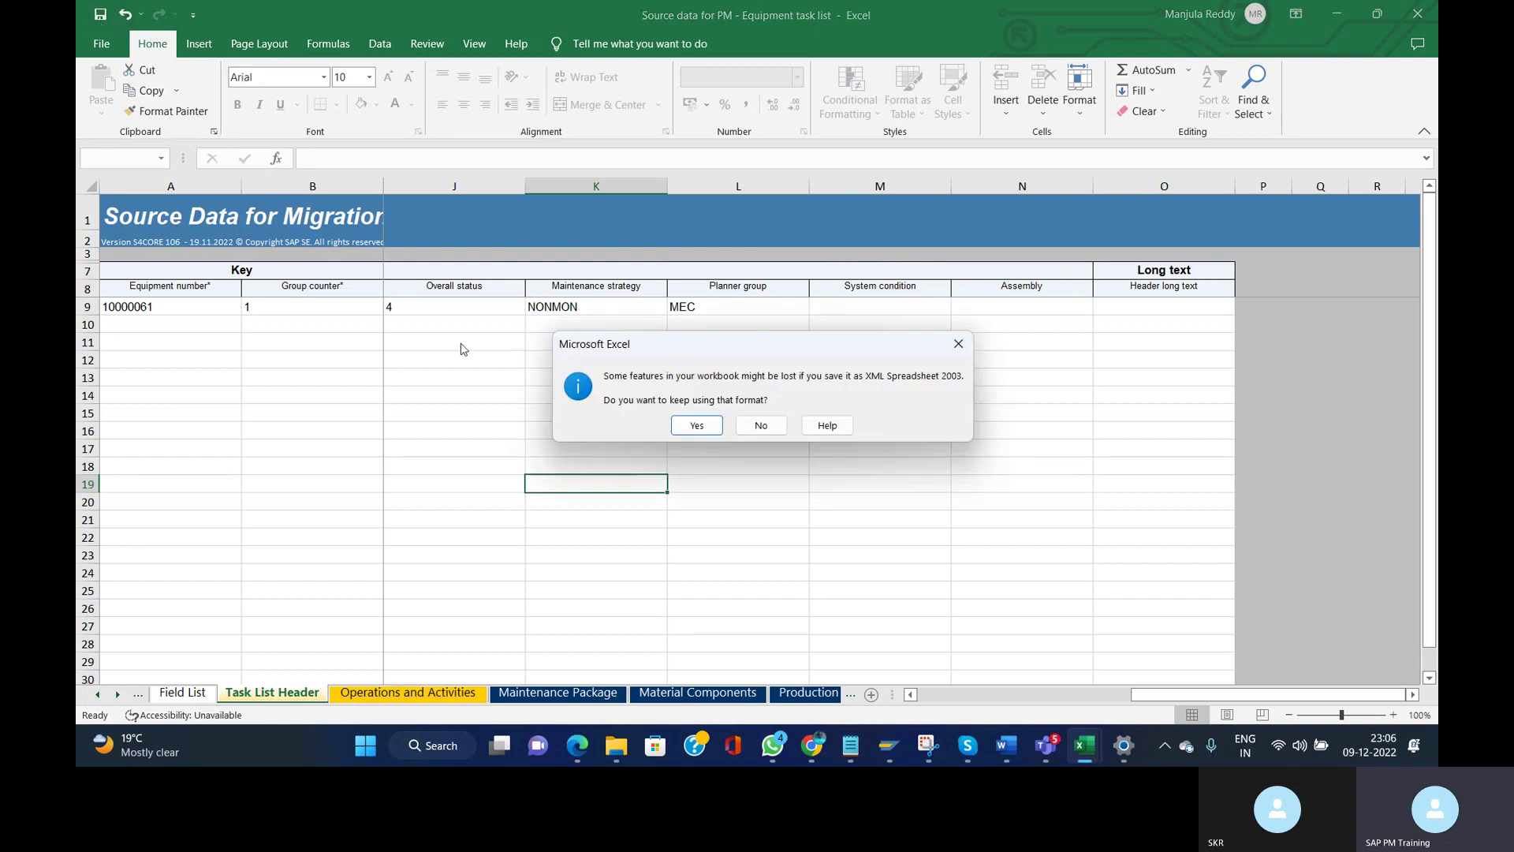
{"action": "left_click", "coordinate": [720, 427]}
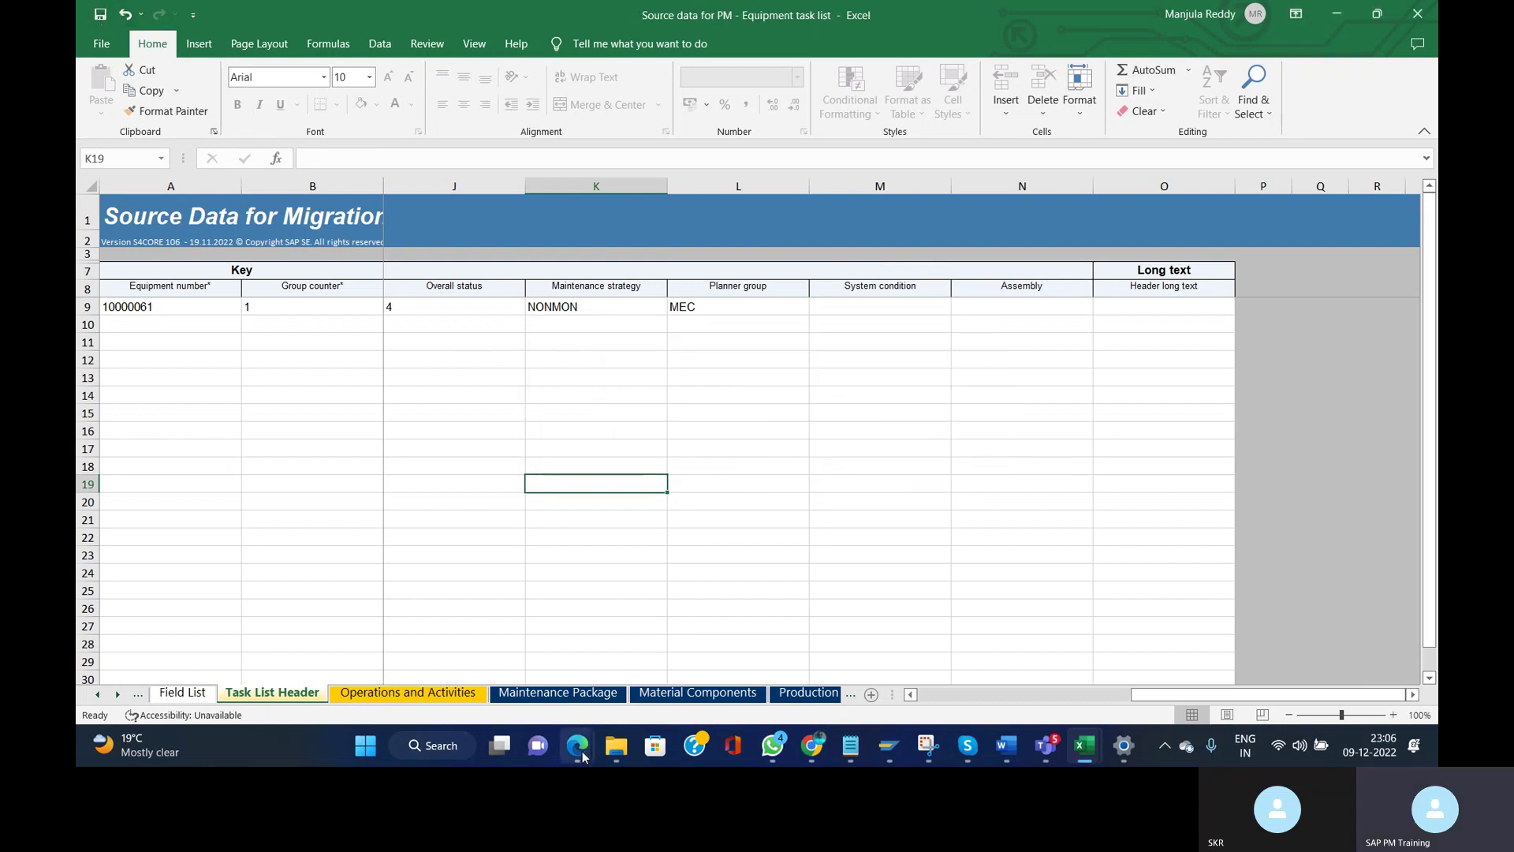
- Switch to Migration Cockpit in the browser and upload "Source data for PM - Equipment task list" from the DOCUMENTS folder to the migration object
{"action": "mouse_move", "coordinate": [582, 755]}
{"action": "left_click", "coordinate": [476, 665]}
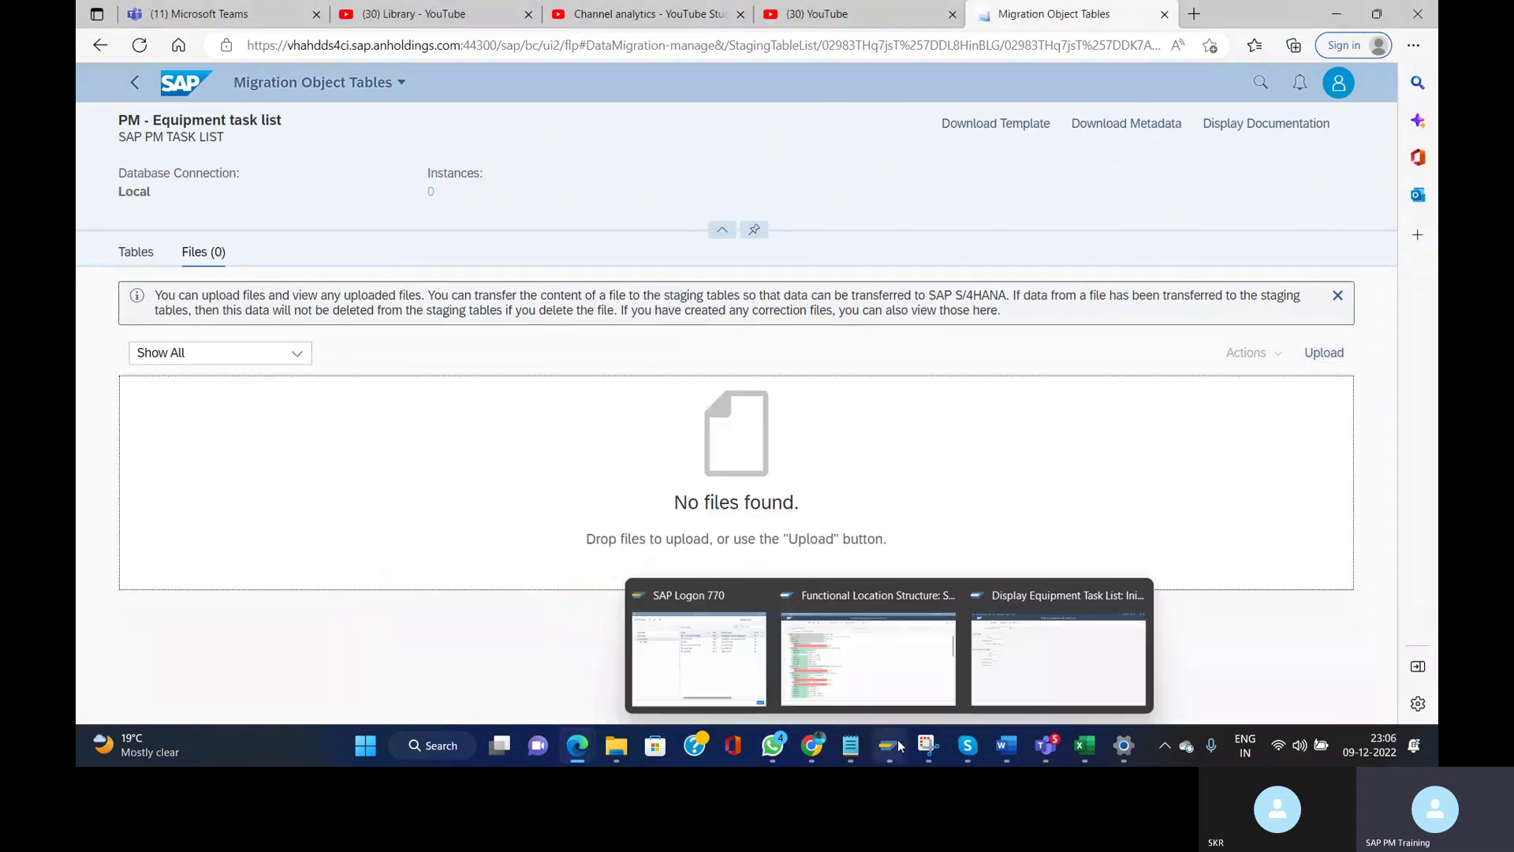
{"action": "mouse_move", "coordinate": [1084, 745]}
{"action": "left_click", "coordinate": [1258, 595]}
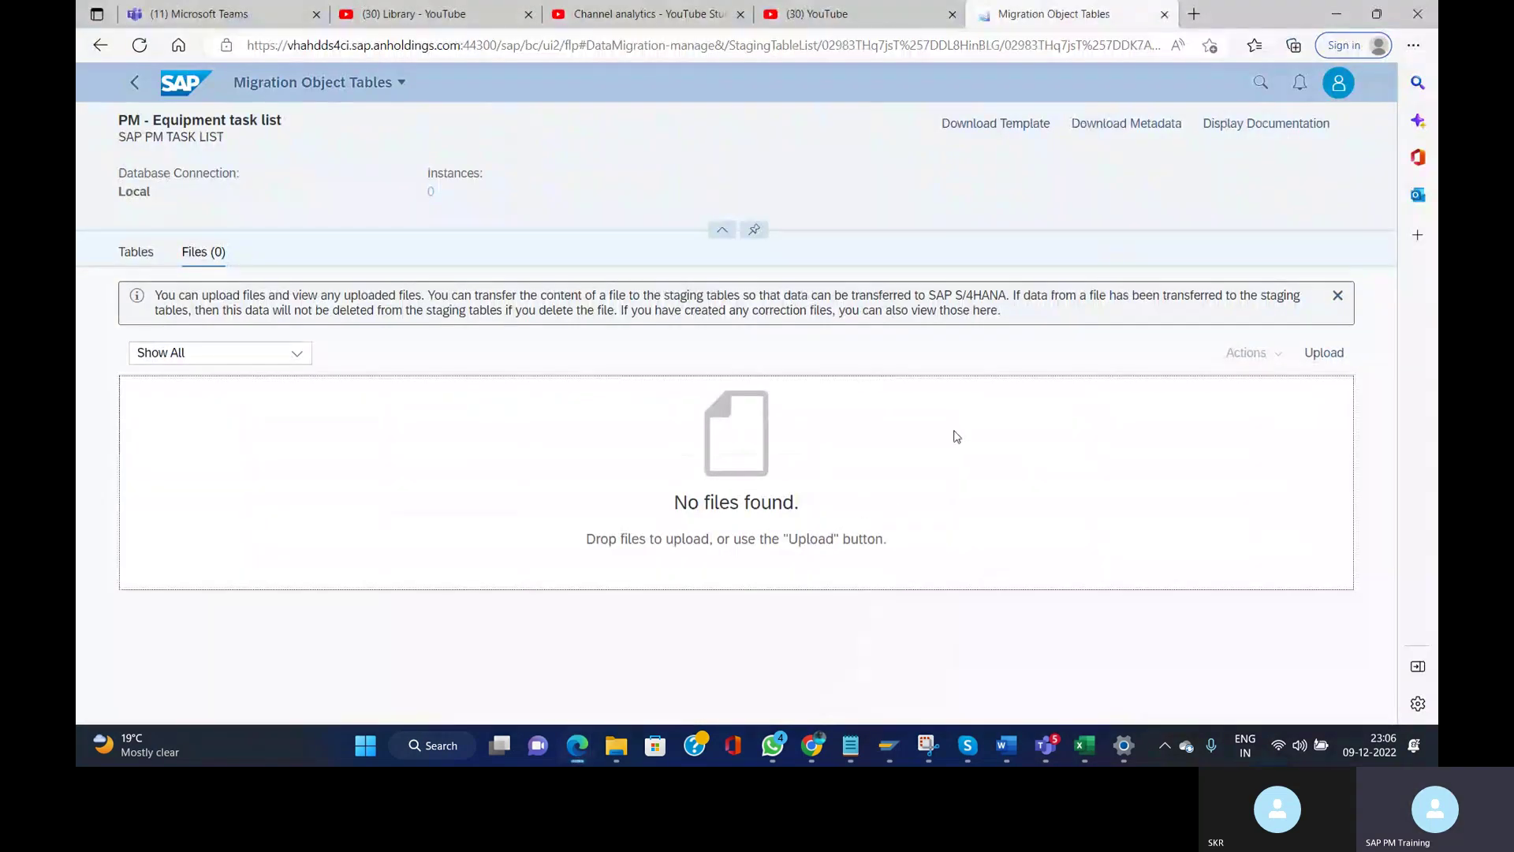
{"action": "left_click", "coordinate": [1324, 361]}
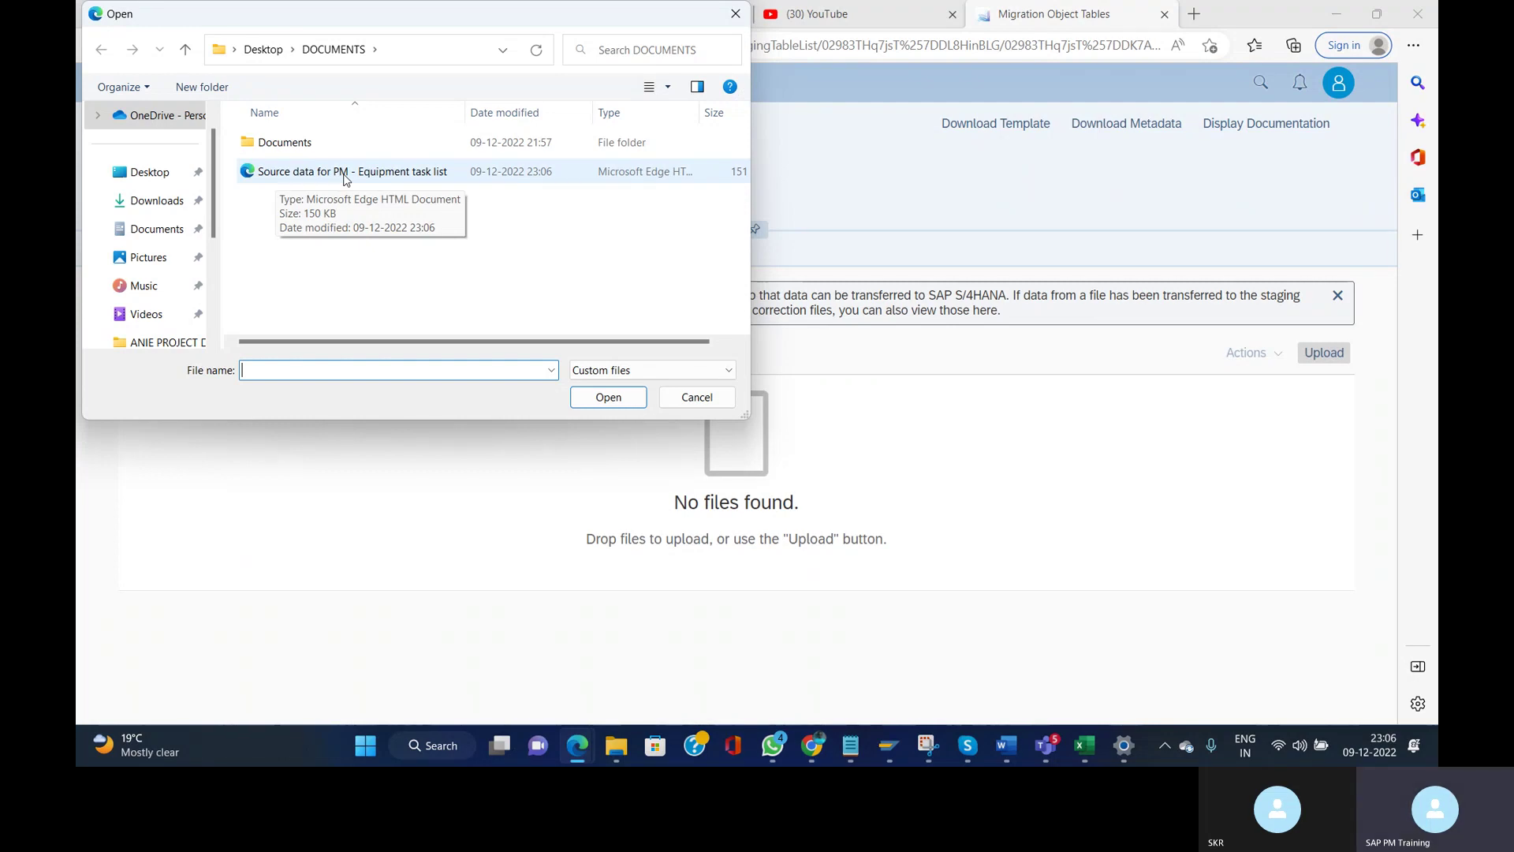
{"action": "left_click", "coordinate": [345, 180]}
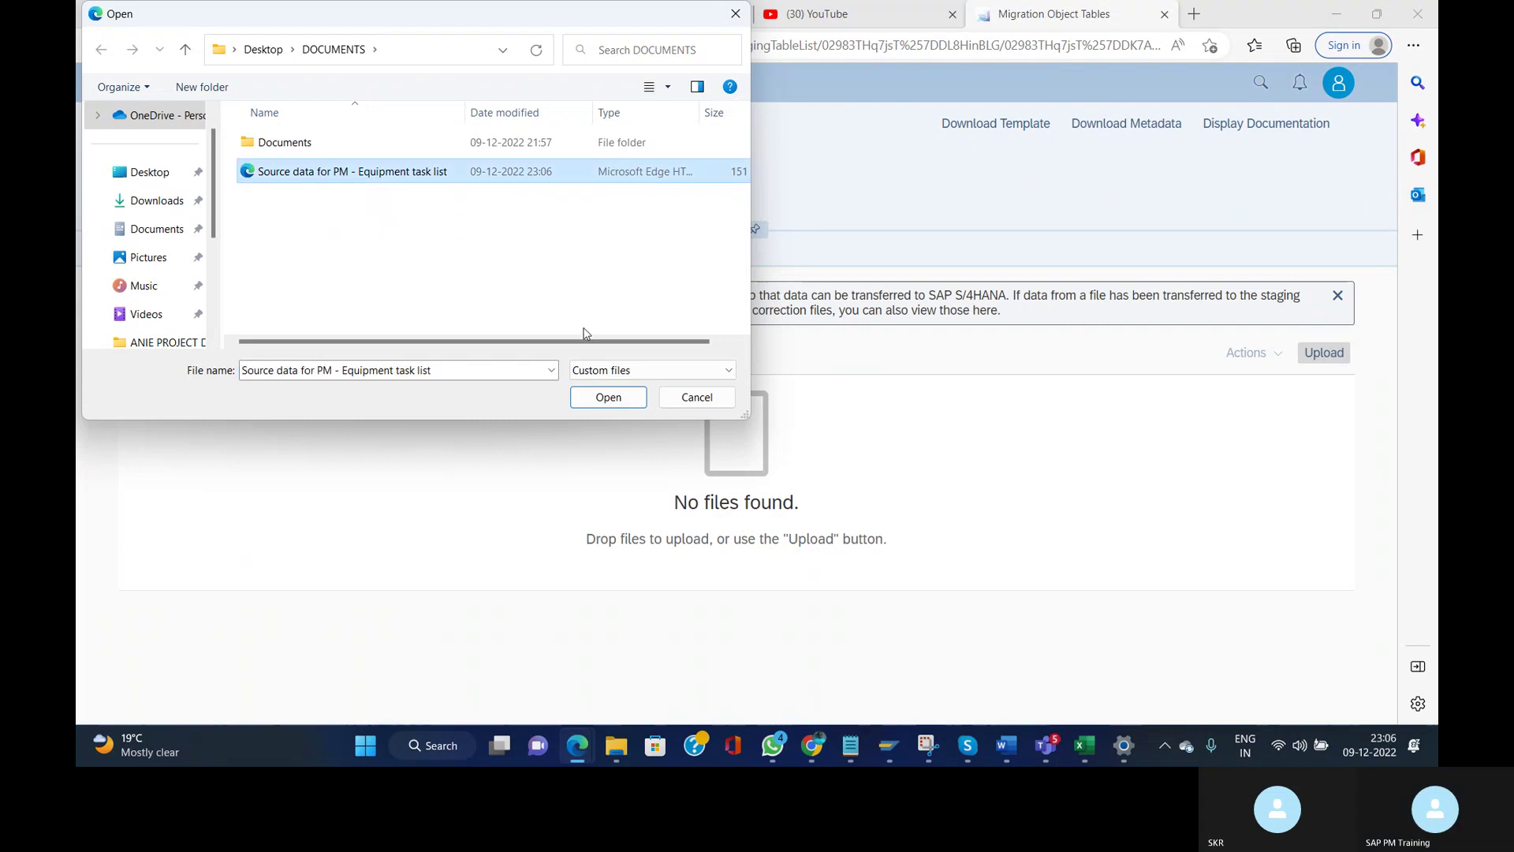
{"action": "left_click", "coordinate": [608, 396]}
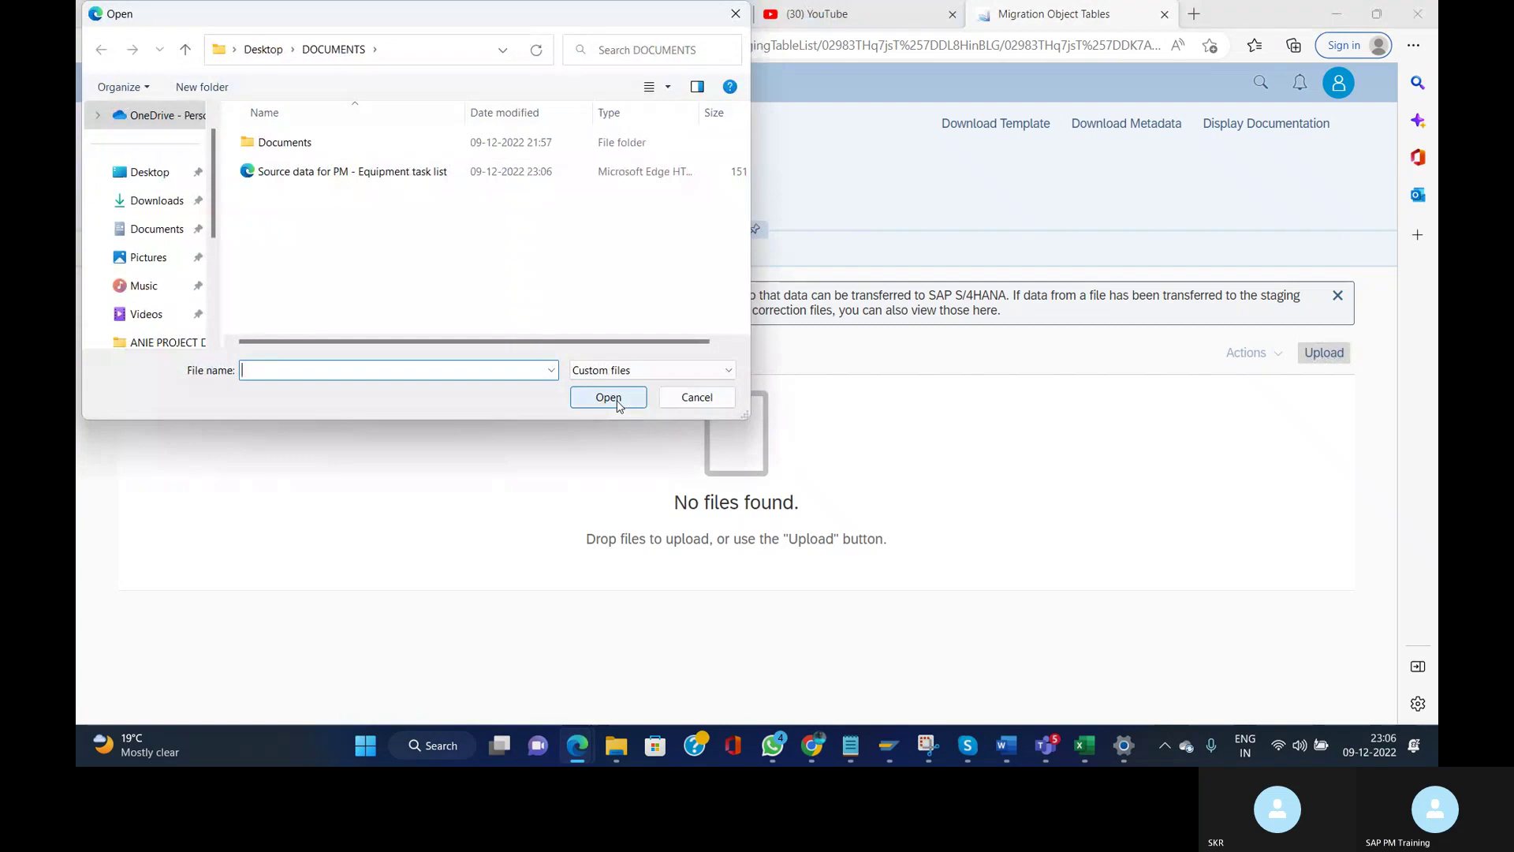
{"action": "left_click", "coordinate": [376, 180]}
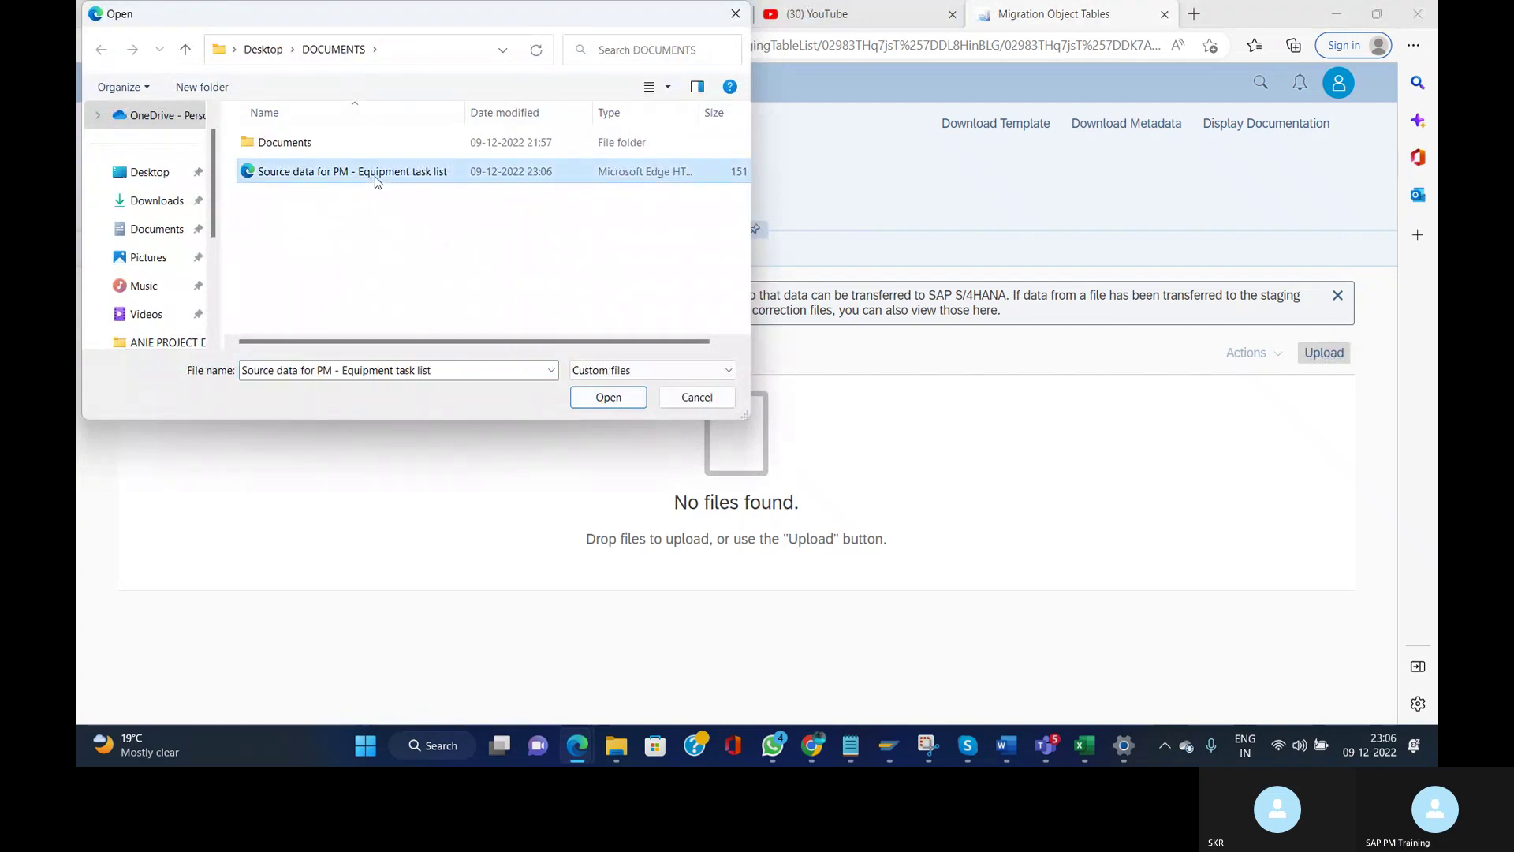
{"action": "double_click", "coordinate": [376, 175]}
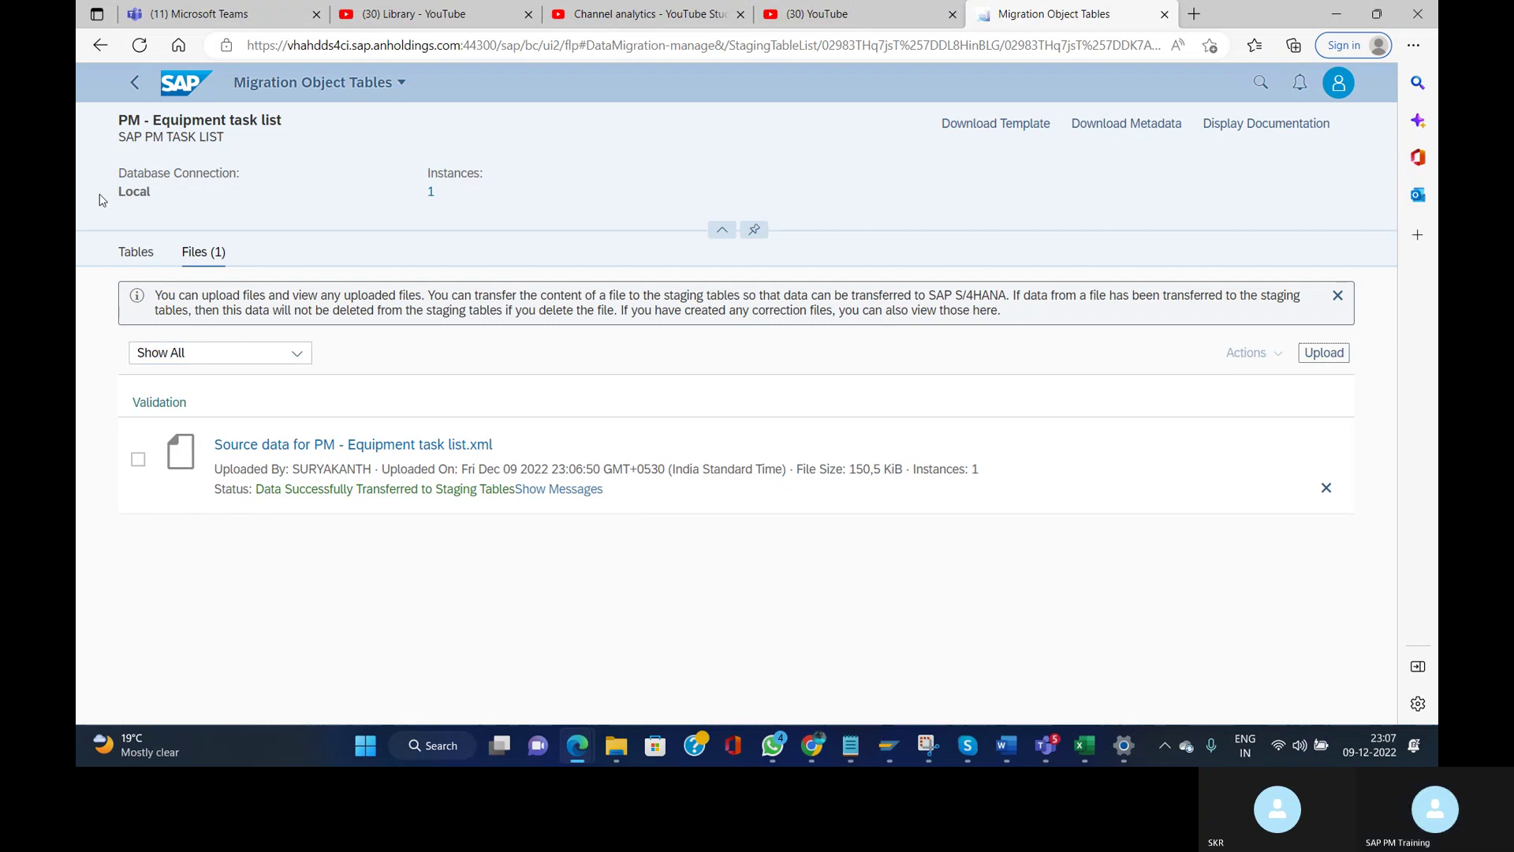
- Check the staging tables' row counts and statuses against the transfer status of the uploaded equipment task list file
{"action": "left_click", "coordinate": [137, 254]}
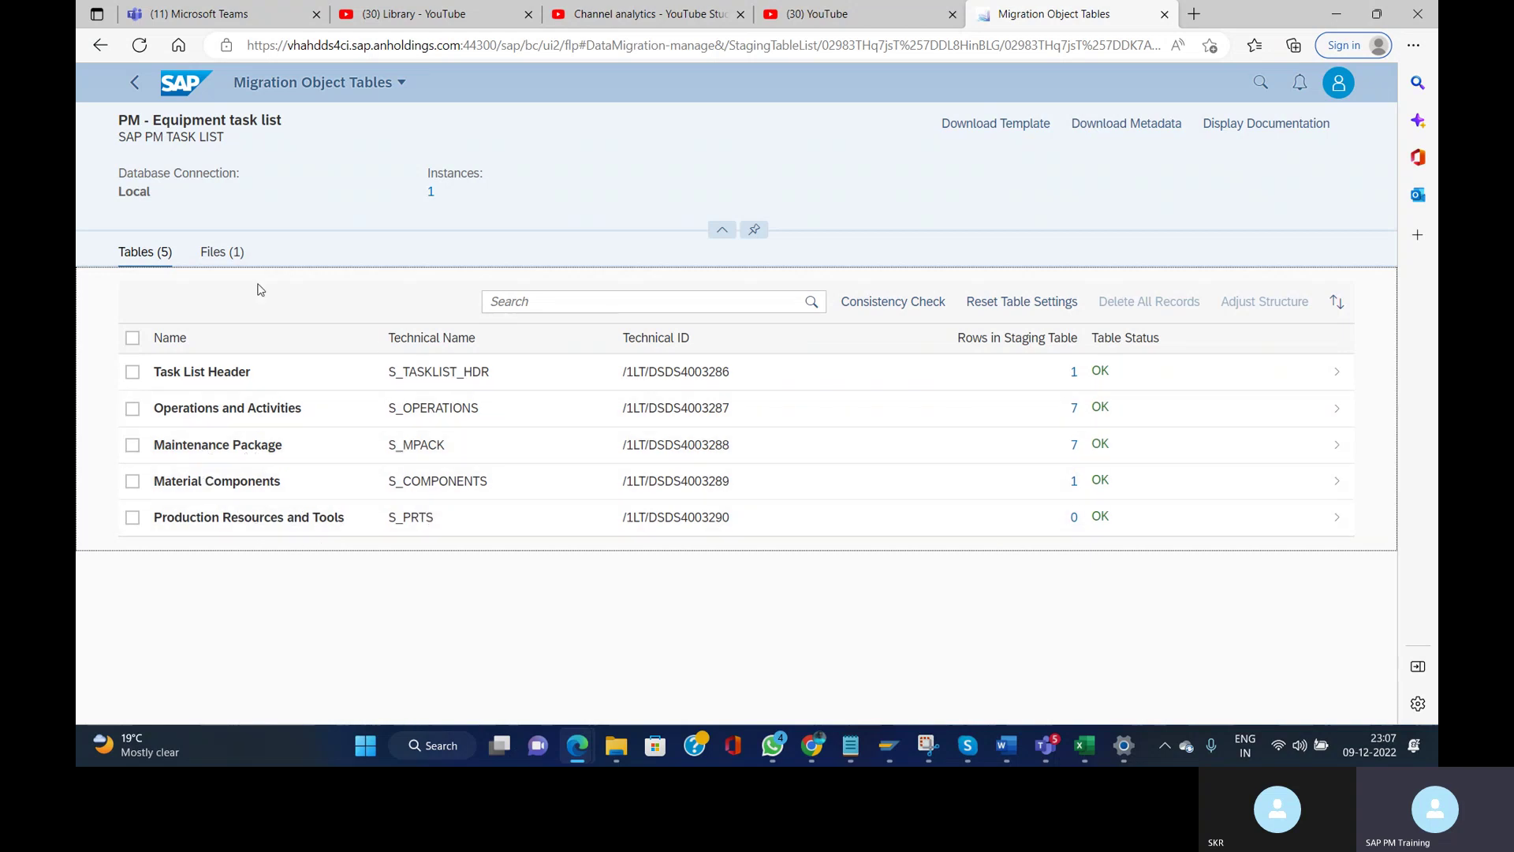
{"action": "left_click", "coordinate": [215, 252]}
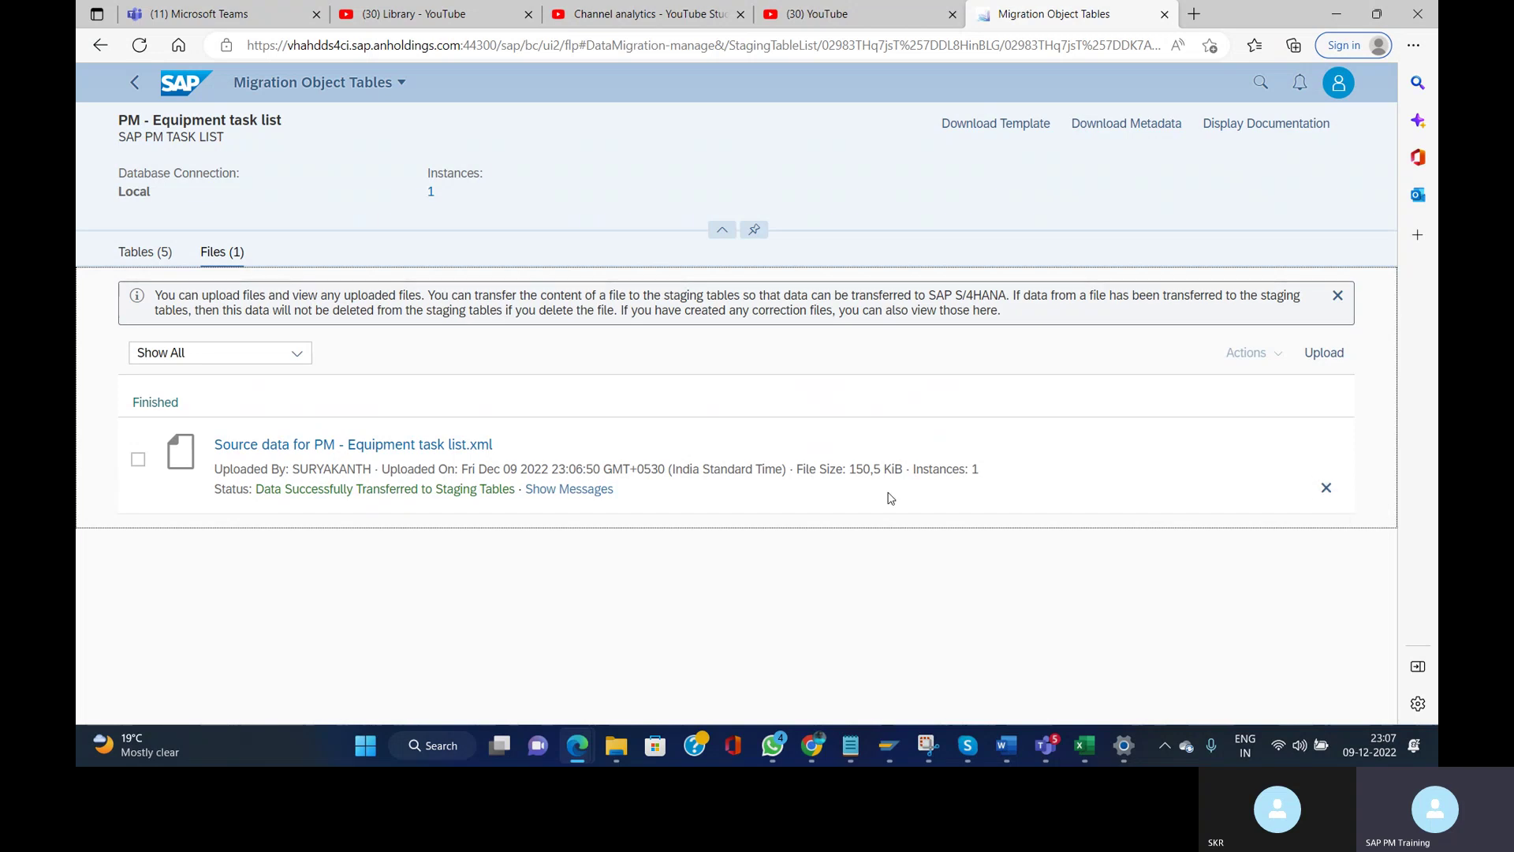
{"action": "left_click", "coordinate": [138, 257]}
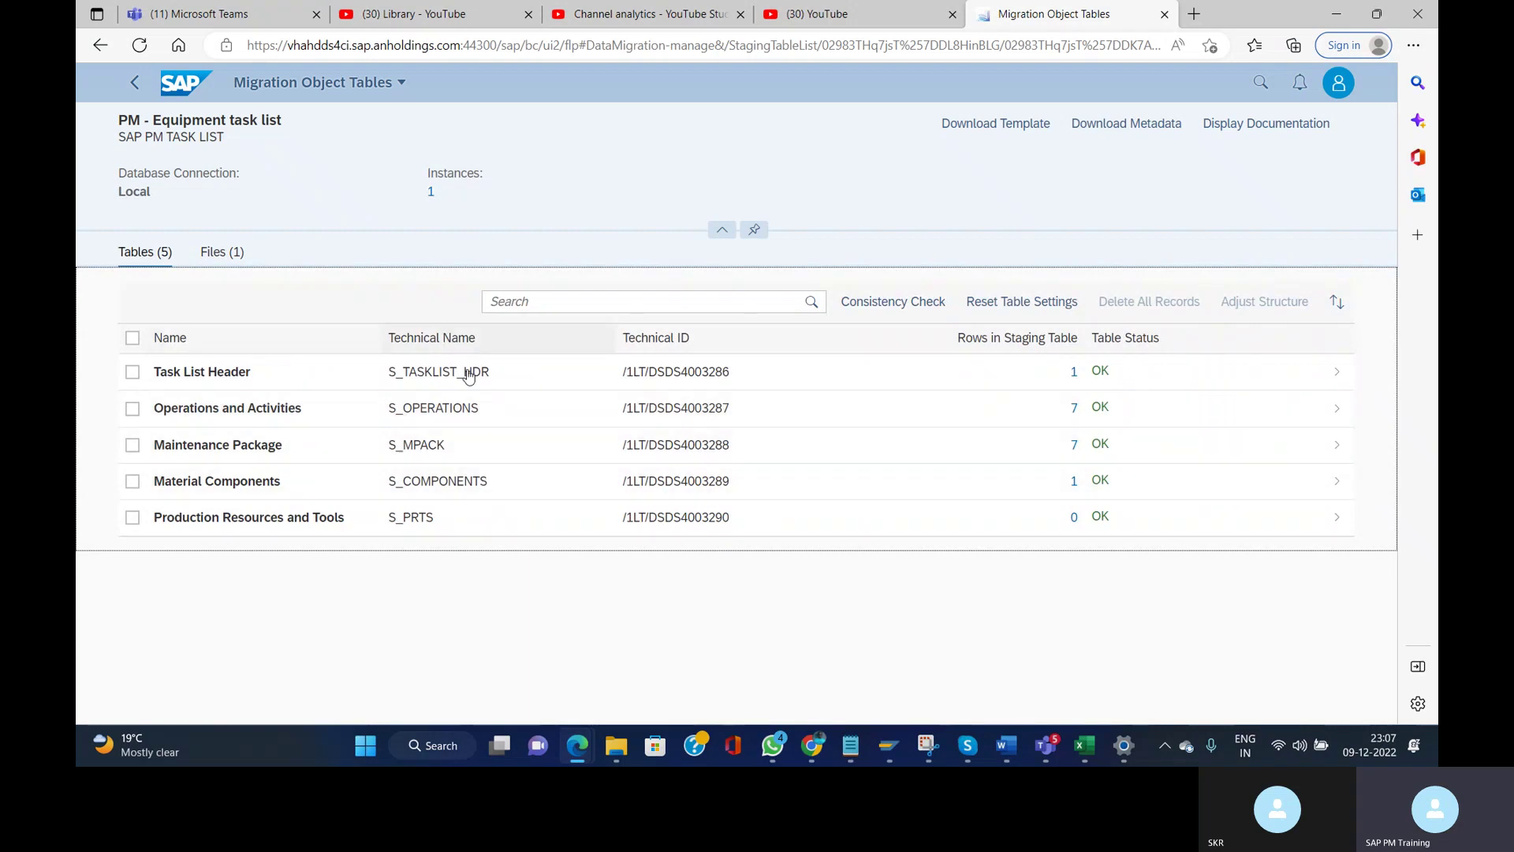
{"action": "left_click", "coordinate": [213, 252]}
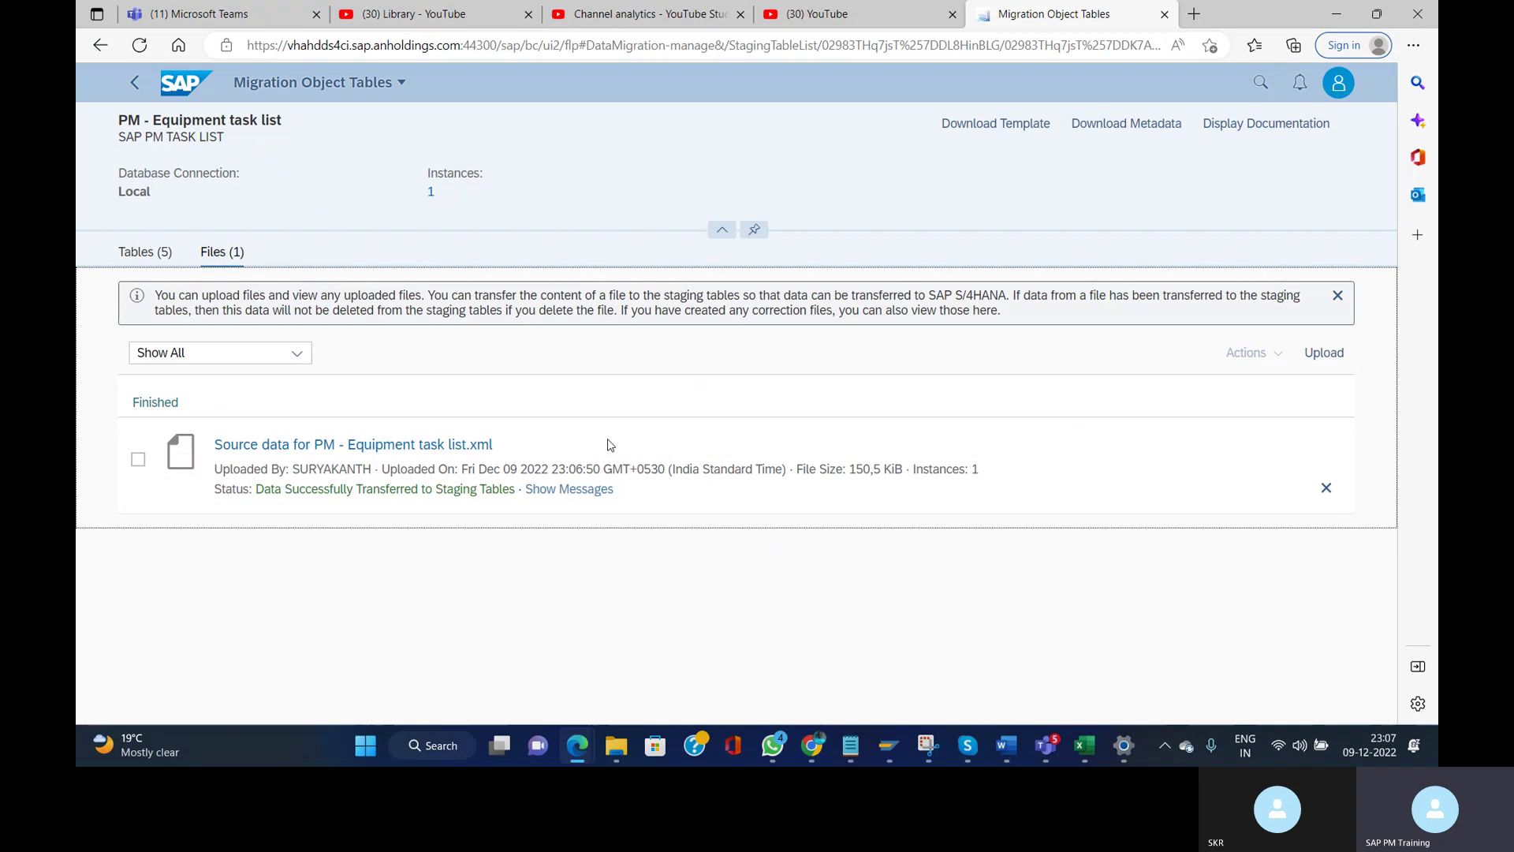
- In the project's mapping tasks, set the equipment task list numbering parameter to 00001 (internal numbering) and confirm it
{"action": "left_click", "coordinate": [135, 88]}
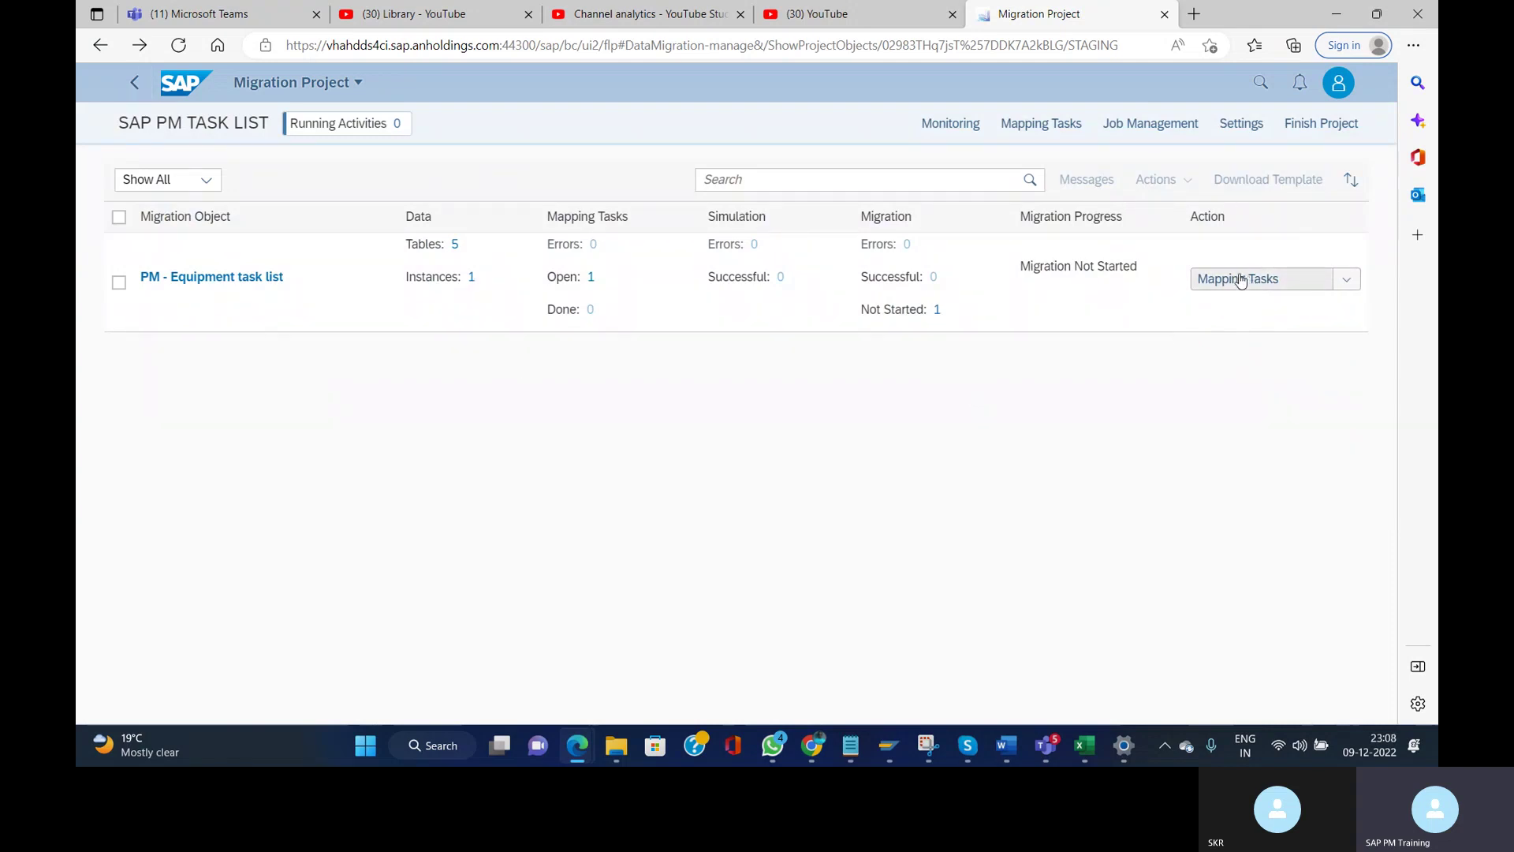
{"action": "left_click", "coordinate": [1240, 281]}
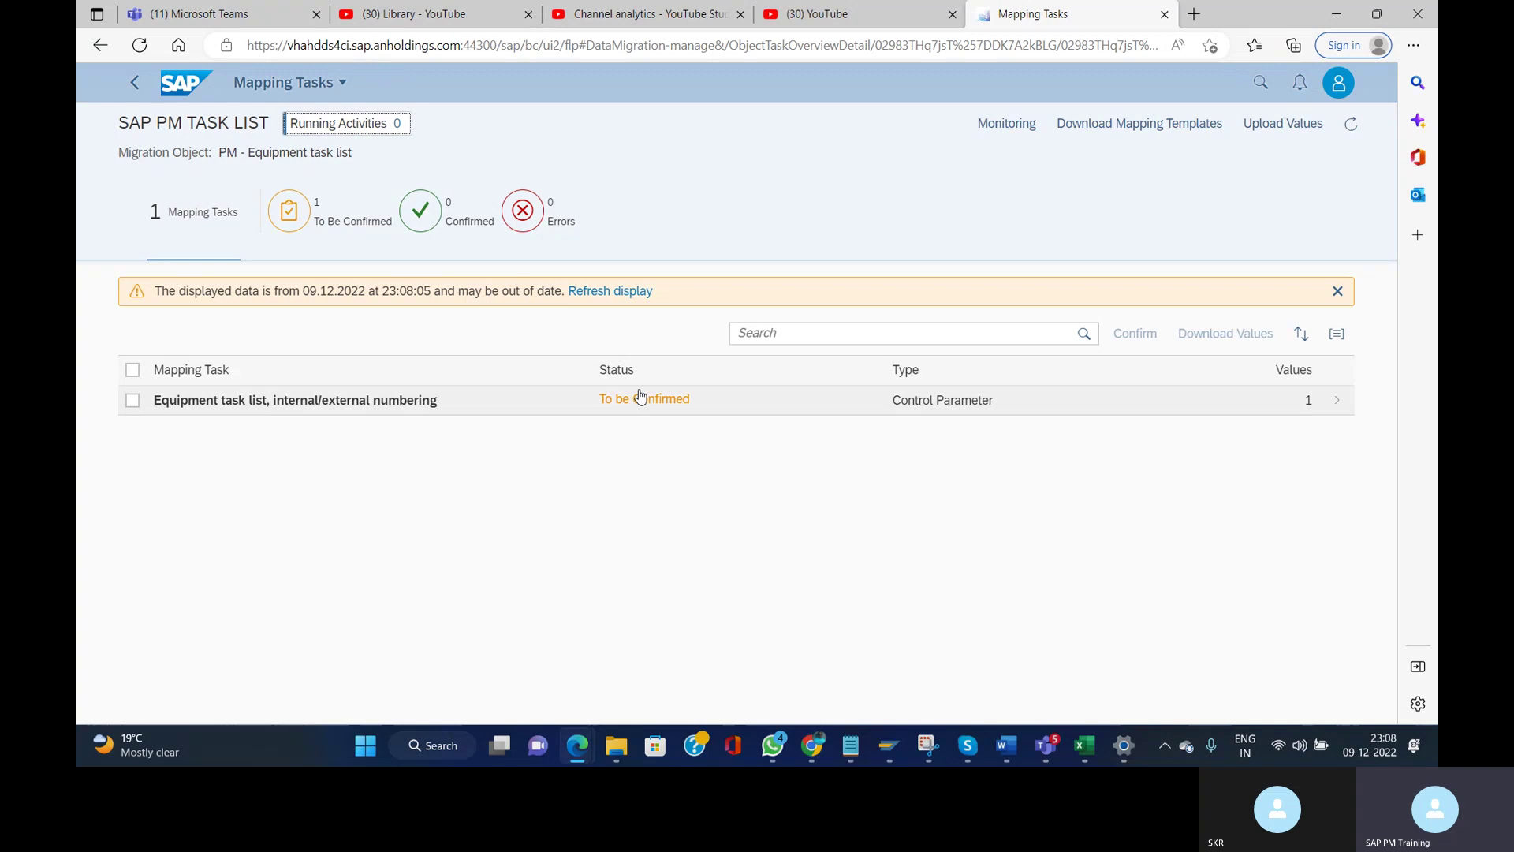
{"action": "left_click", "coordinate": [695, 404]}
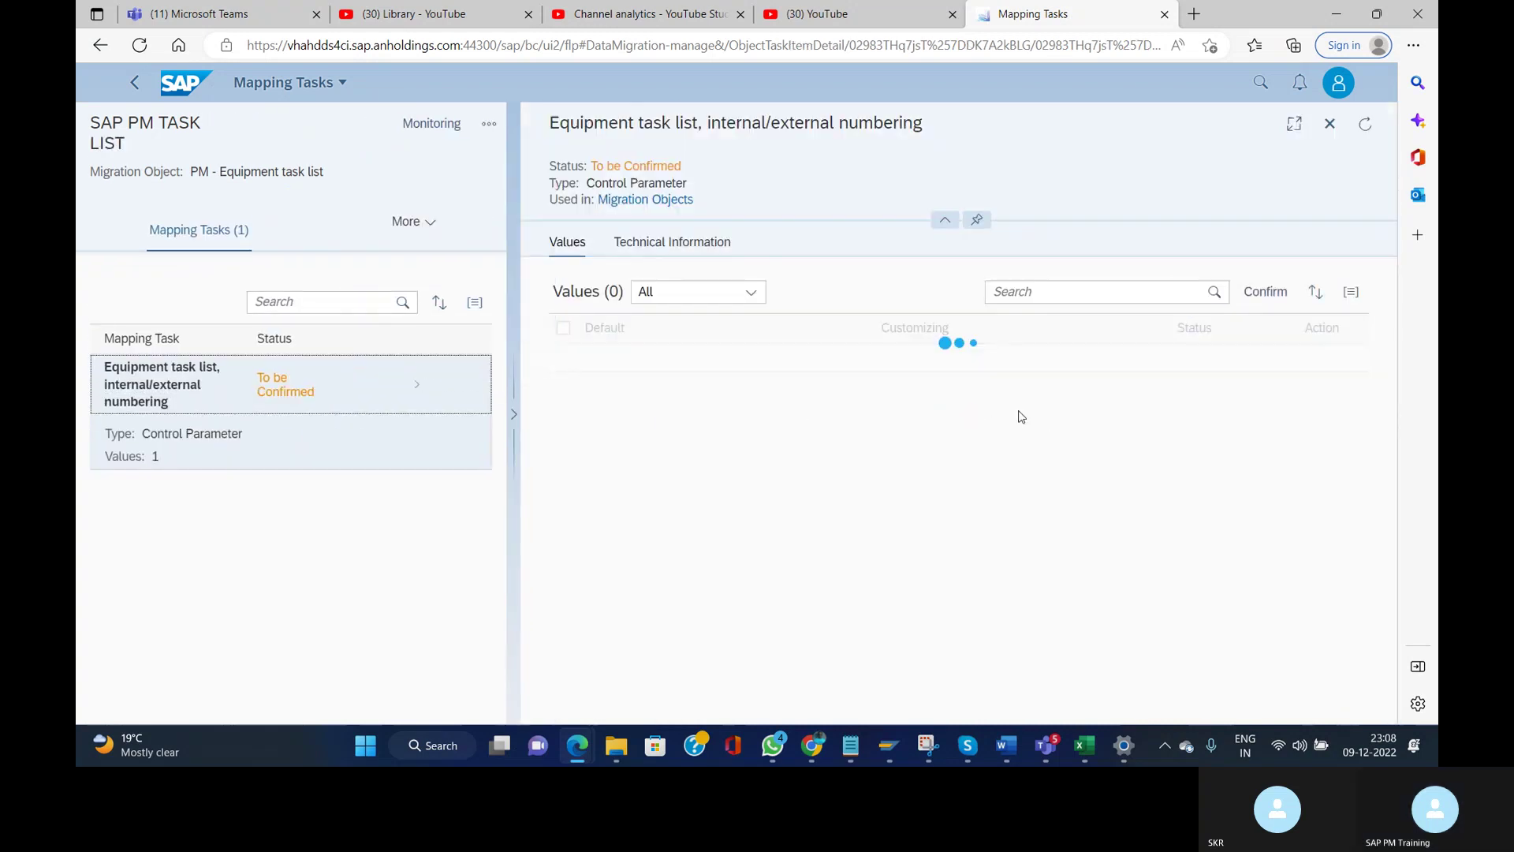
{"action": "left_click", "coordinate": [1150, 363]}
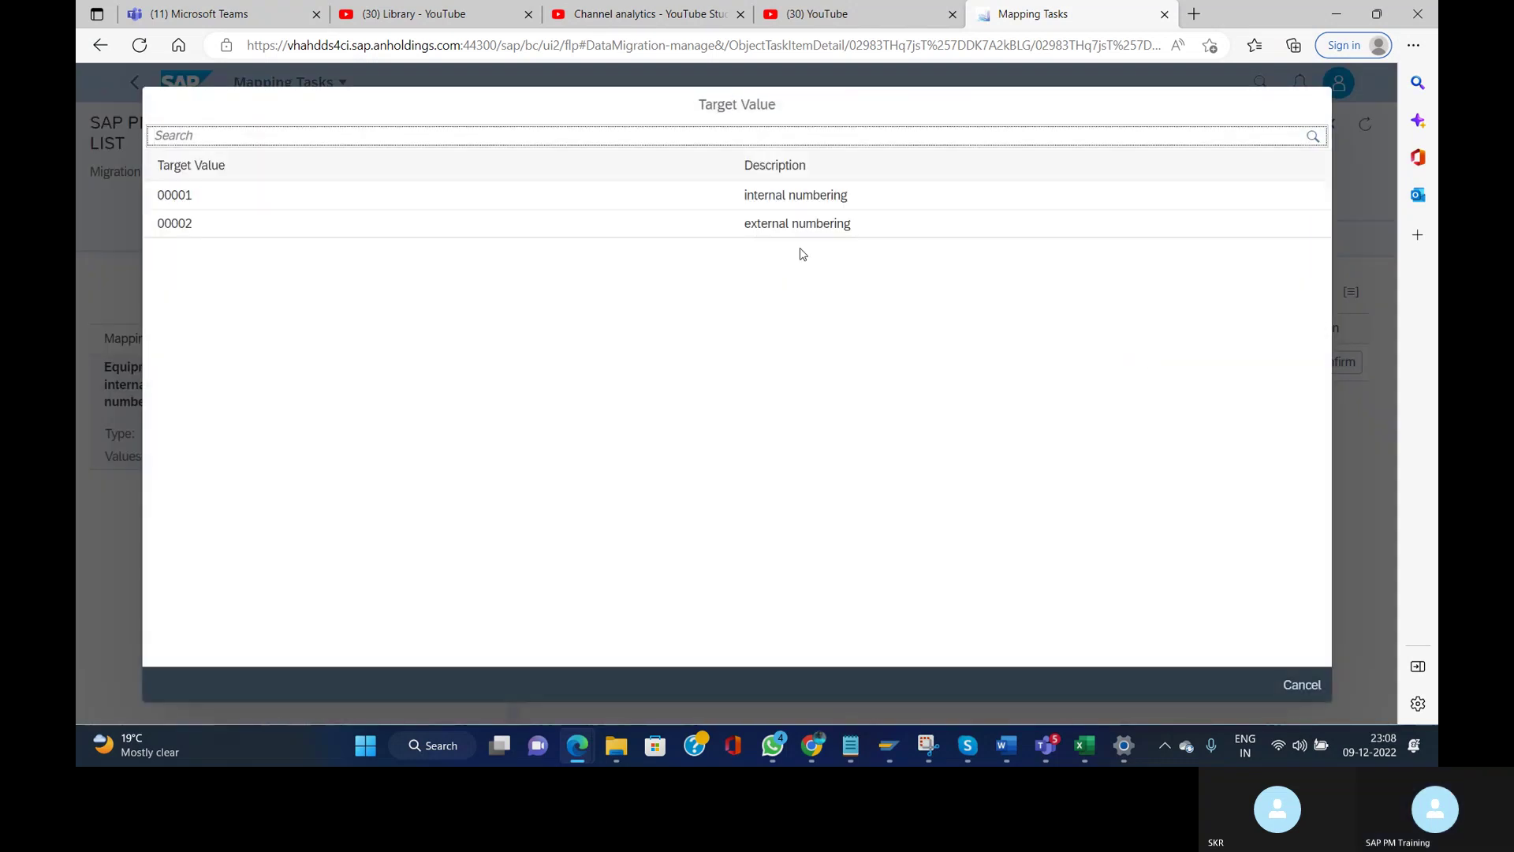
{"action": "left_click", "coordinate": [777, 204]}
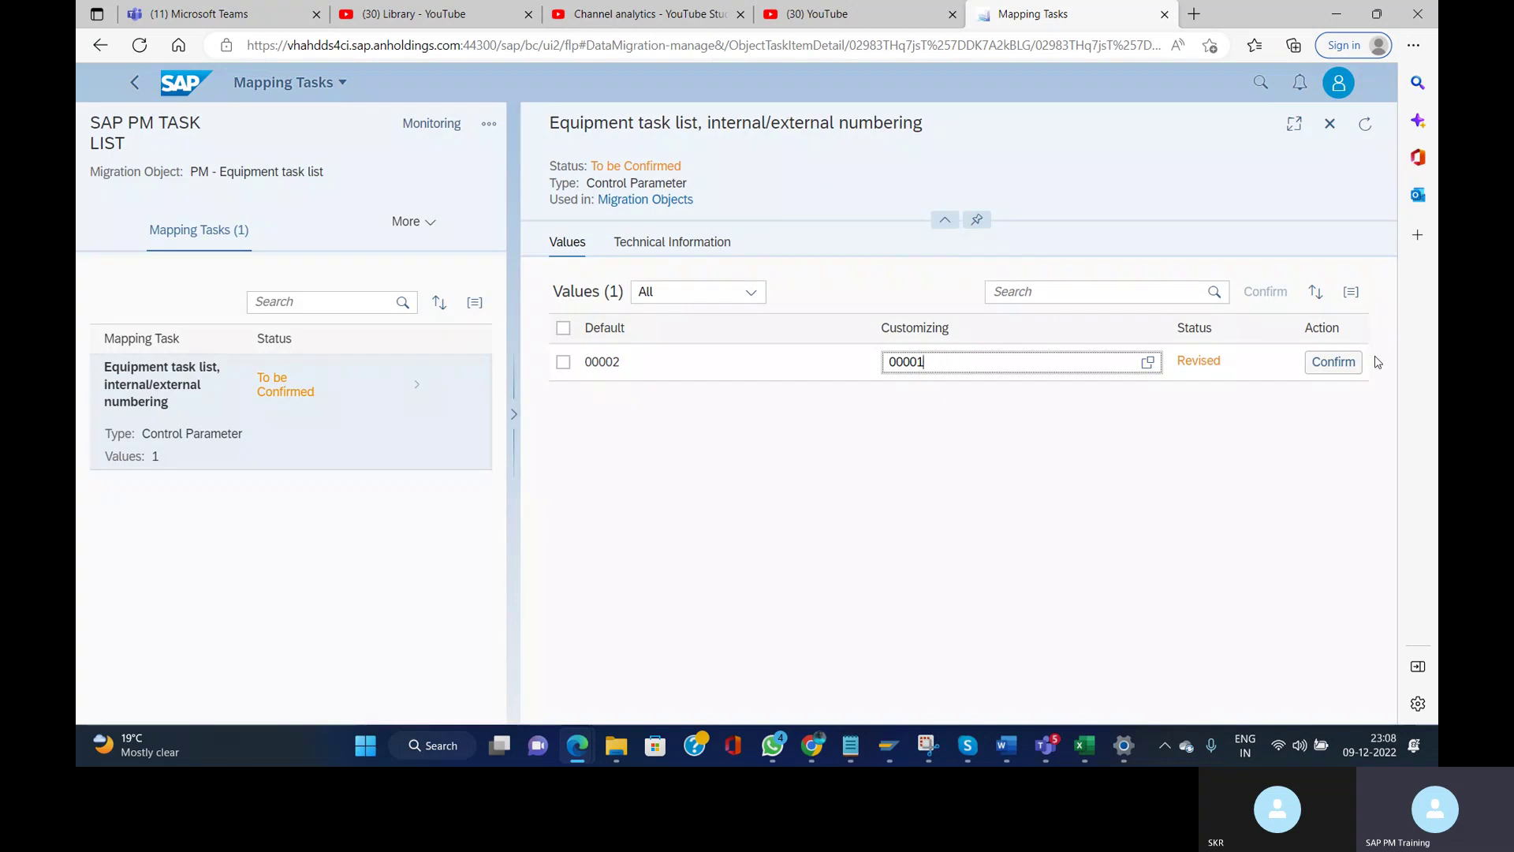
{"action": "left_click", "coordinate": [1331, 370]}
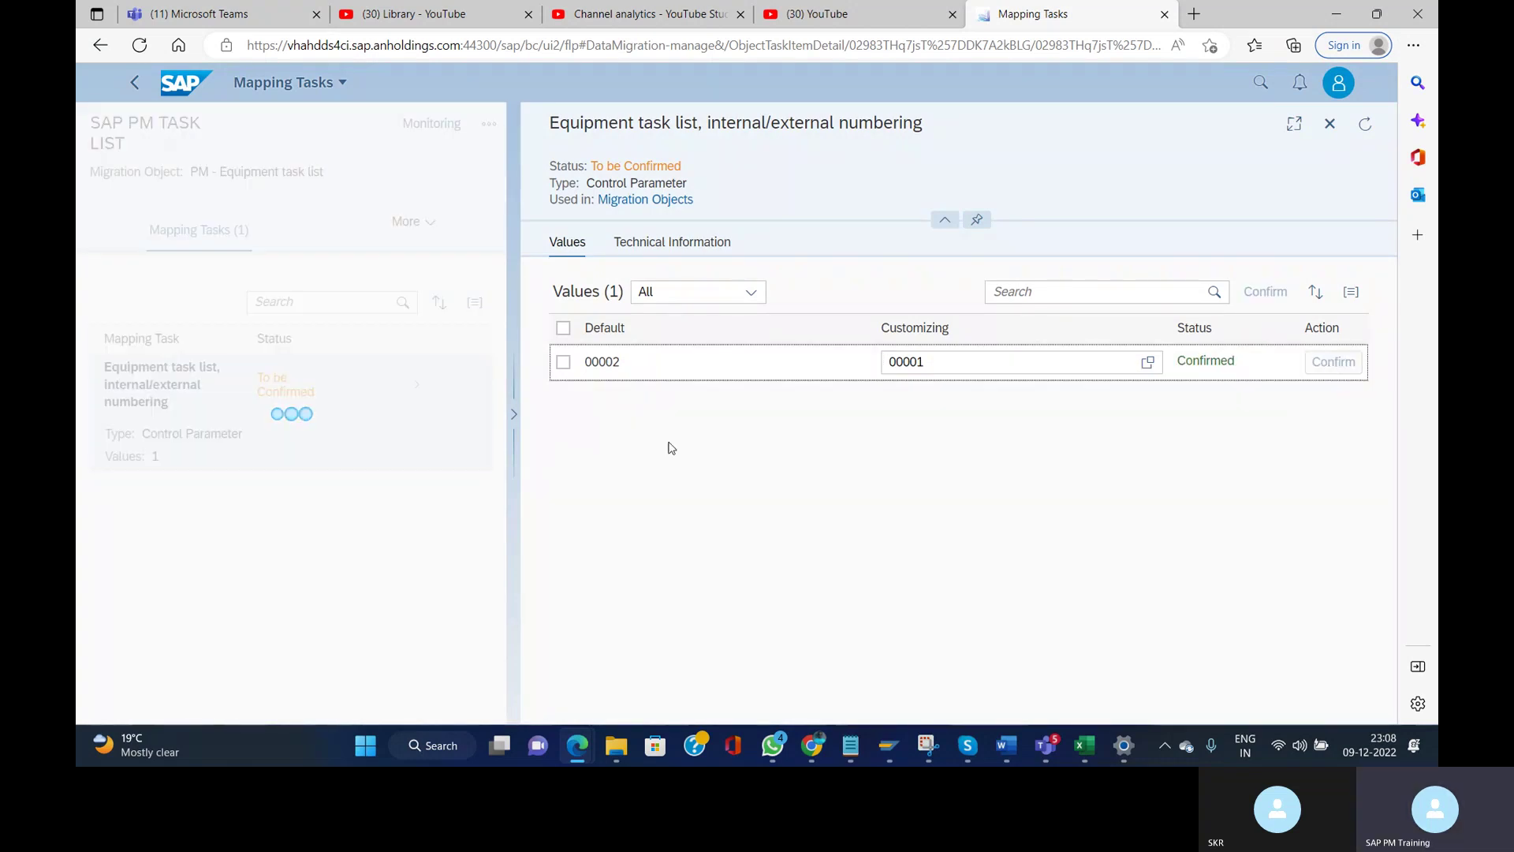
- Return to the project overview and start a simulation of all PM - Equipment task list instances
{"action": "left_click", "coordinate": [134, 82]}
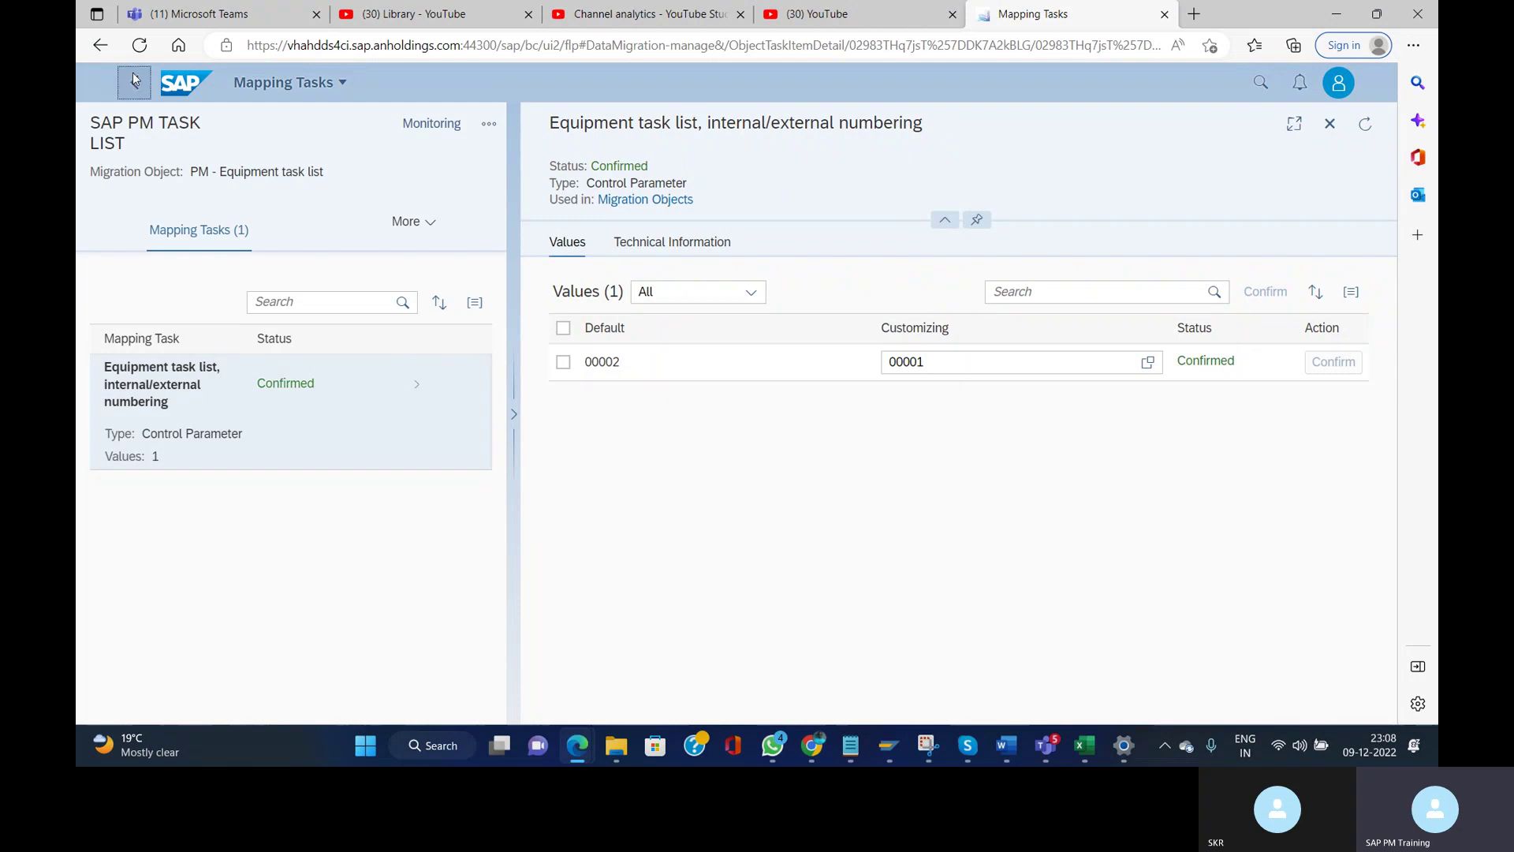
{"action": "left_click", "coordinate": [135, 80]}
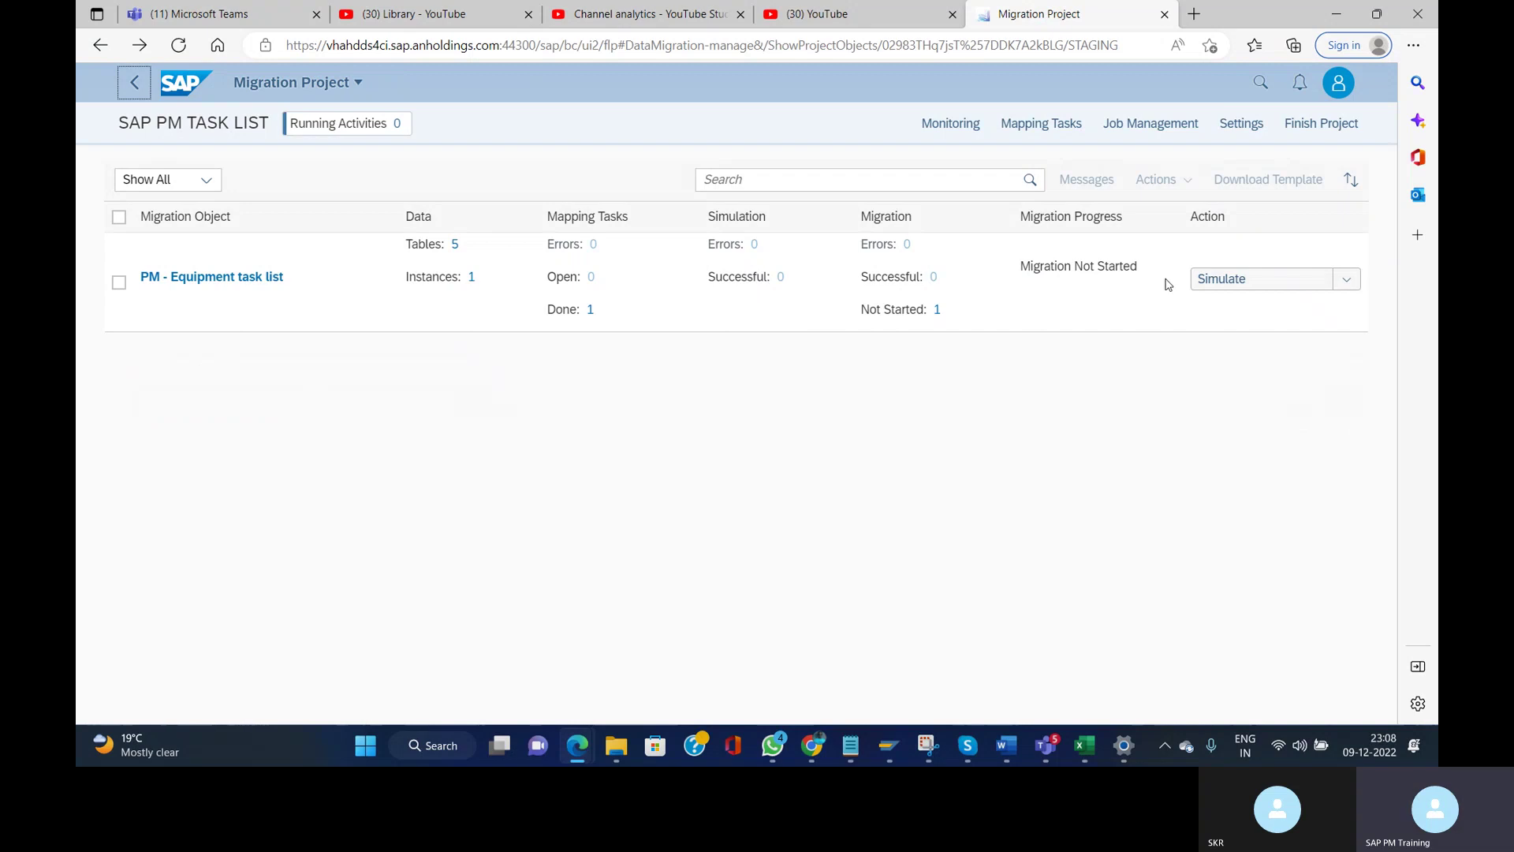
{"action": "left_click", "coordinate": [1228, 285]}
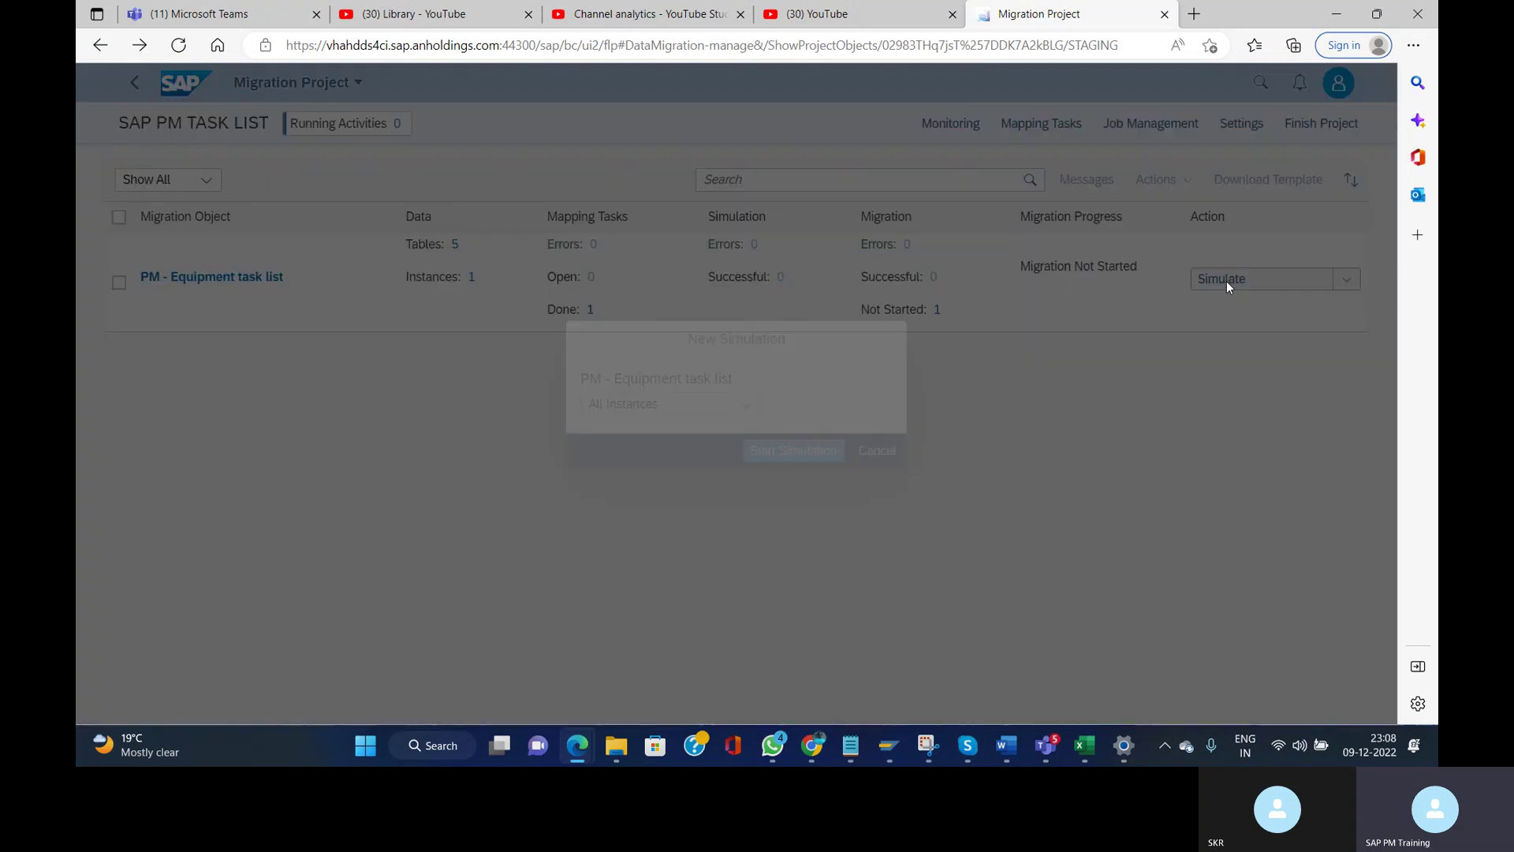
{"action": "left_click", "coordinate": [776, 450]}
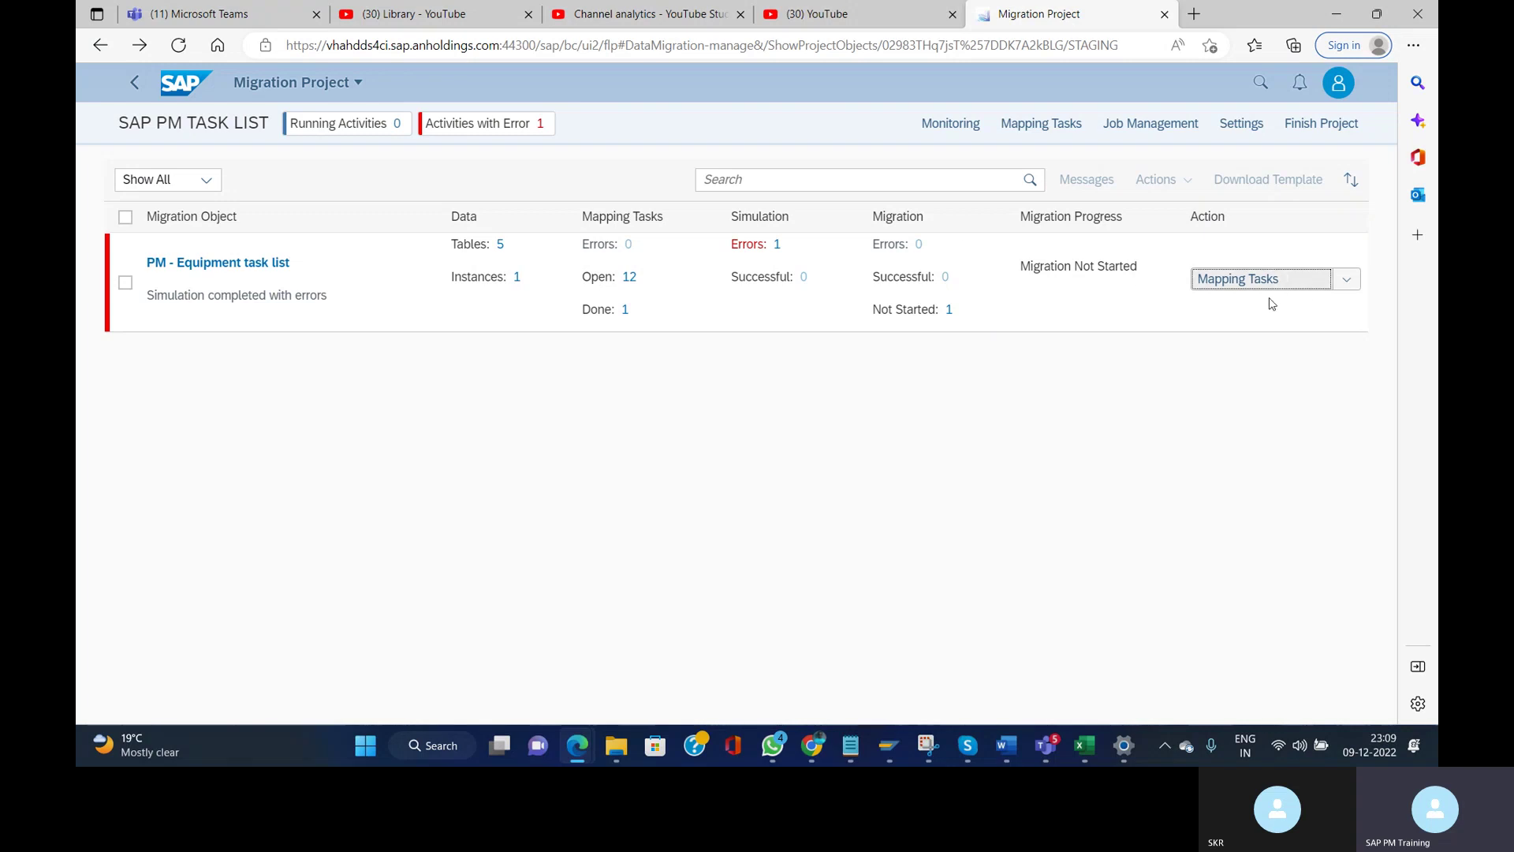
- Open the instance listed under simulation errors, review all its key and non-key fields, and return to the project overview
{"action": "left_click", "coordinate": [777, 246]}
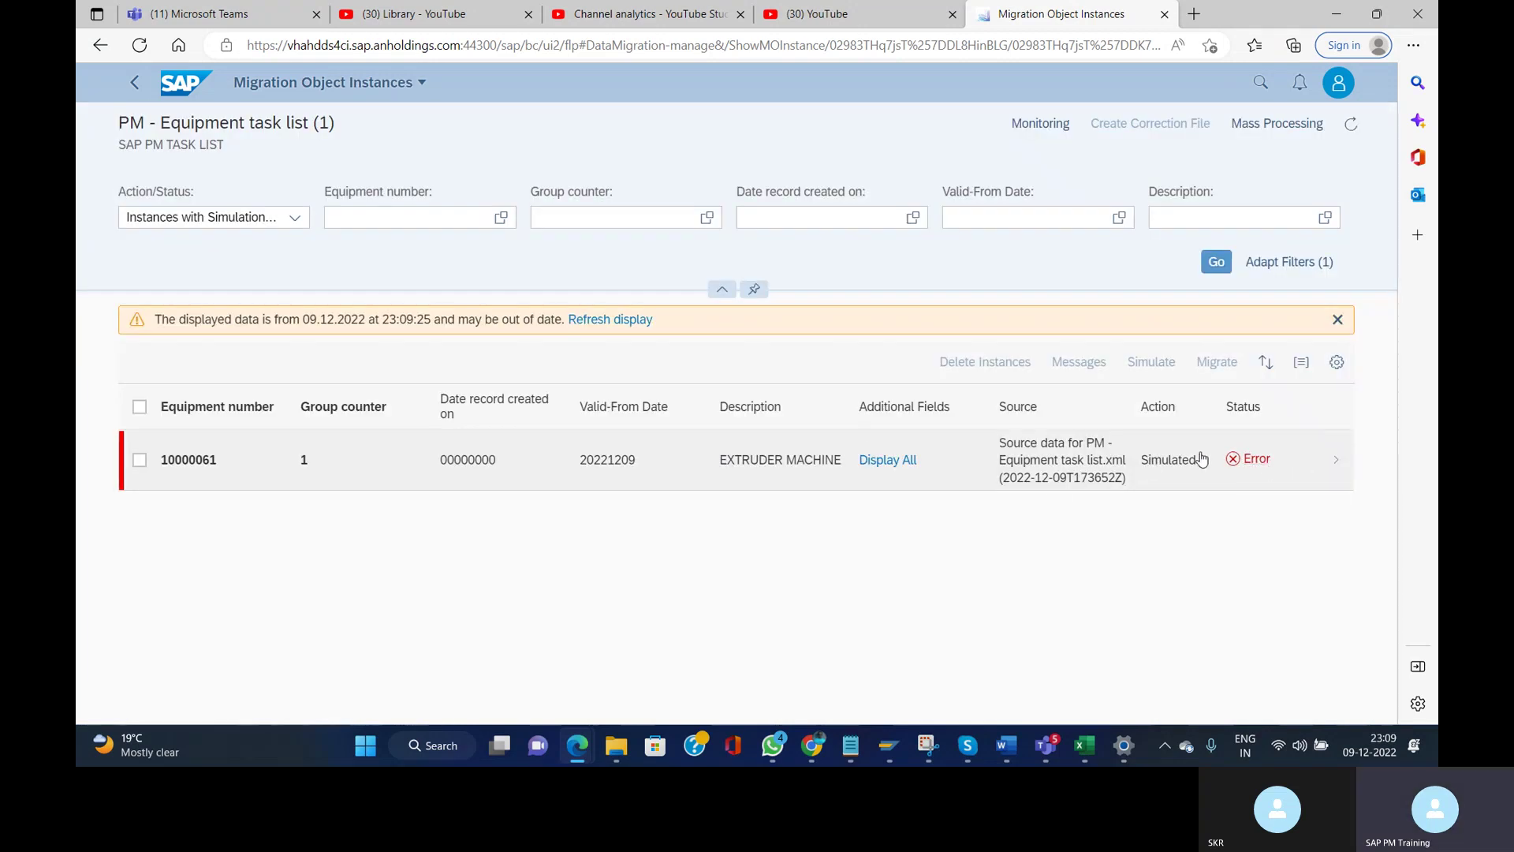
{"action": "left_click", "coordinate": [884, 462]}
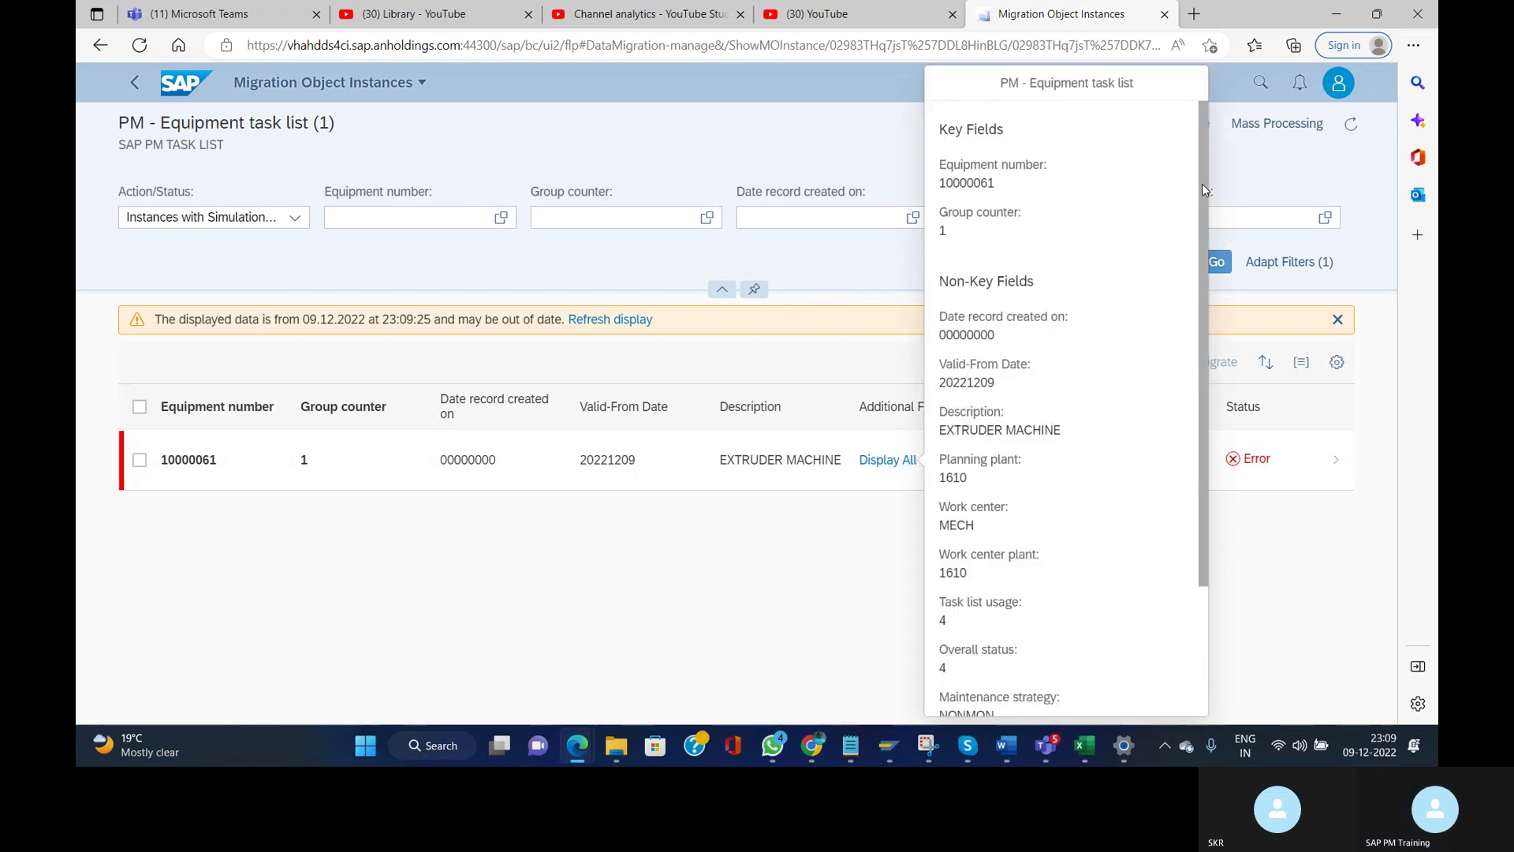
{"action": "scroll", "coordinate": [1202, 183], "scroll_direction": "down", "scroll_amount": 1}
{"action": "left_click_drag", "start_coordinate": [1218, 250], "coordinate": [1218, 352]}
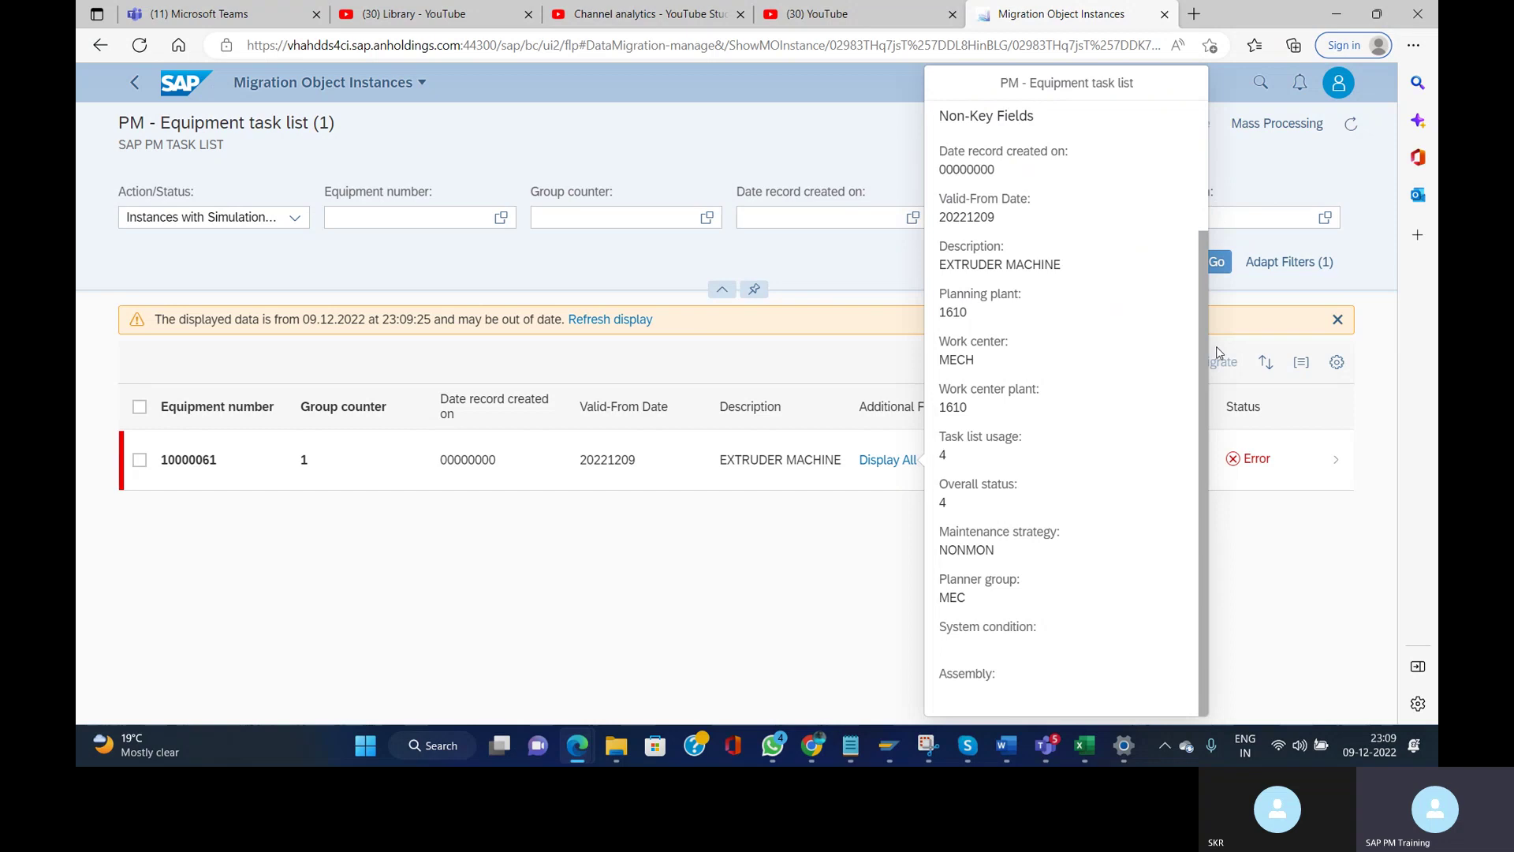
{"action": "left_click_drag", "start_coordinate": [1206, 578], "coordinate": [1192, 309]}
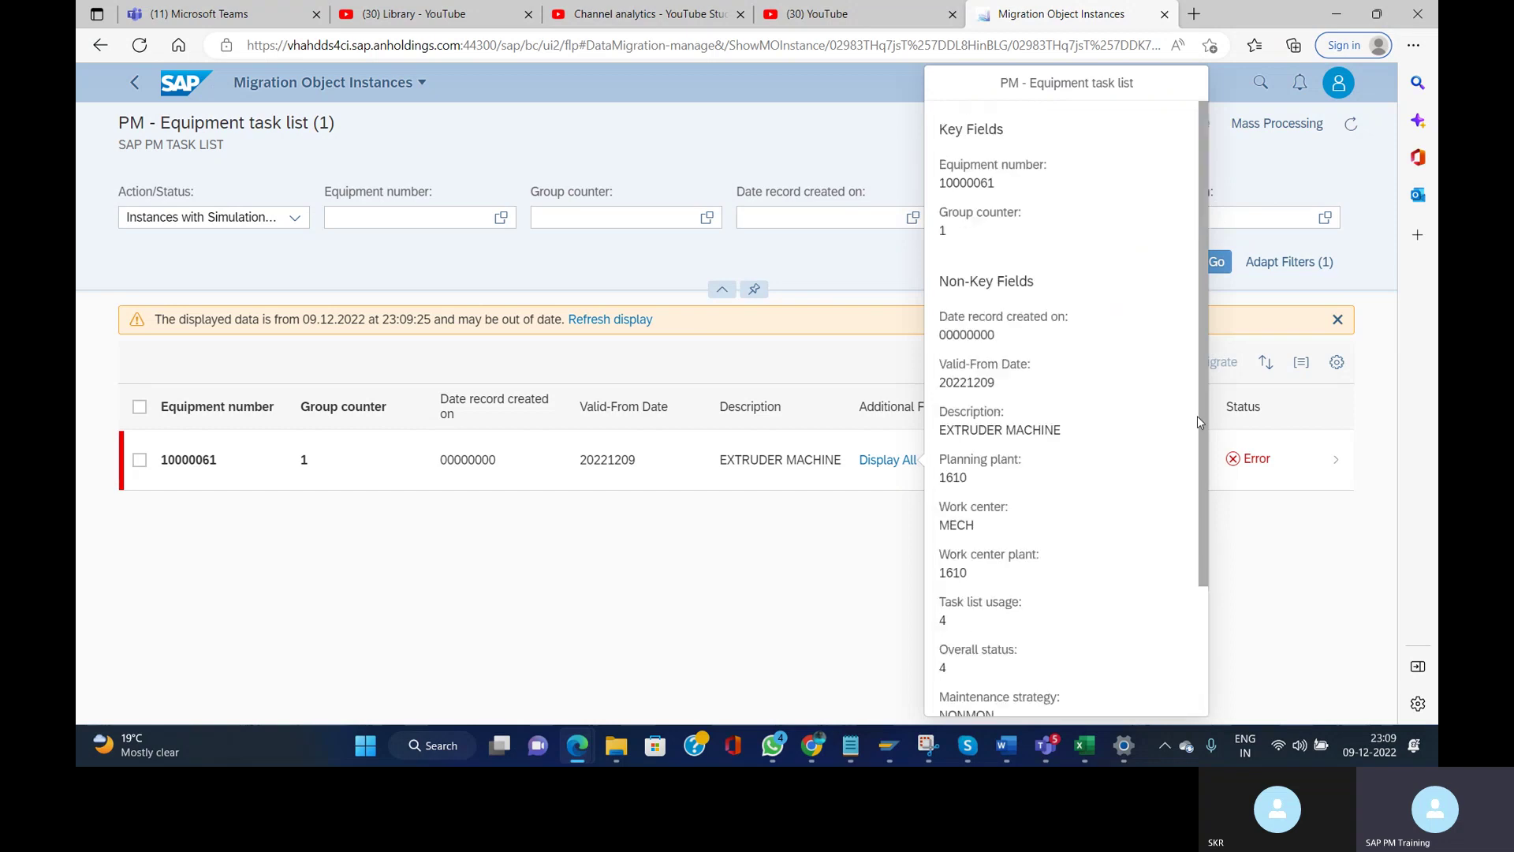
{"action": "left_click", "coordinate": [698, 611]}
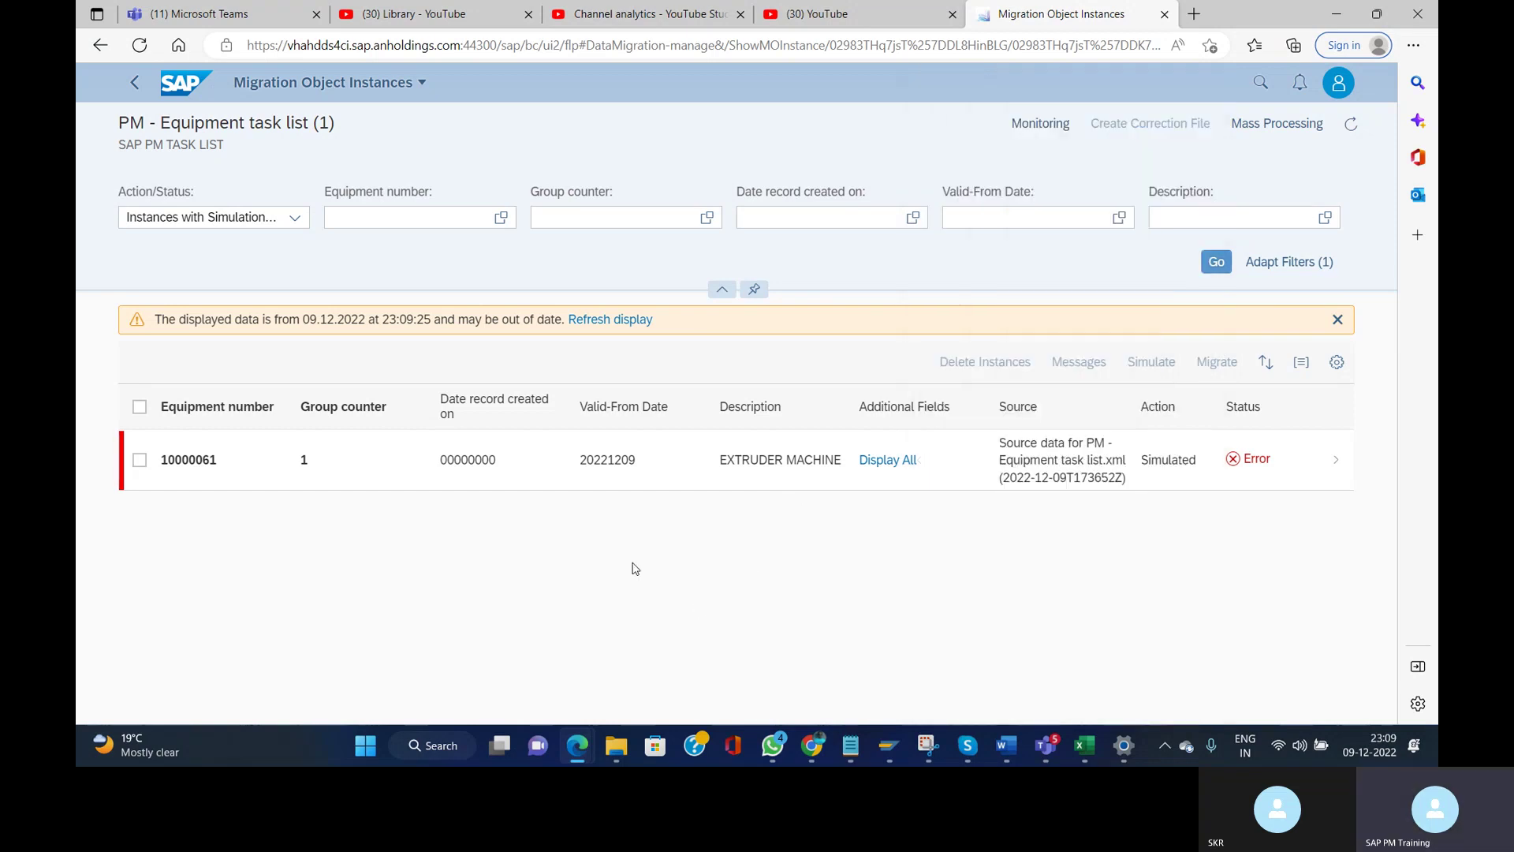
{"action": "left_click", "coordinate": [136, 87]}
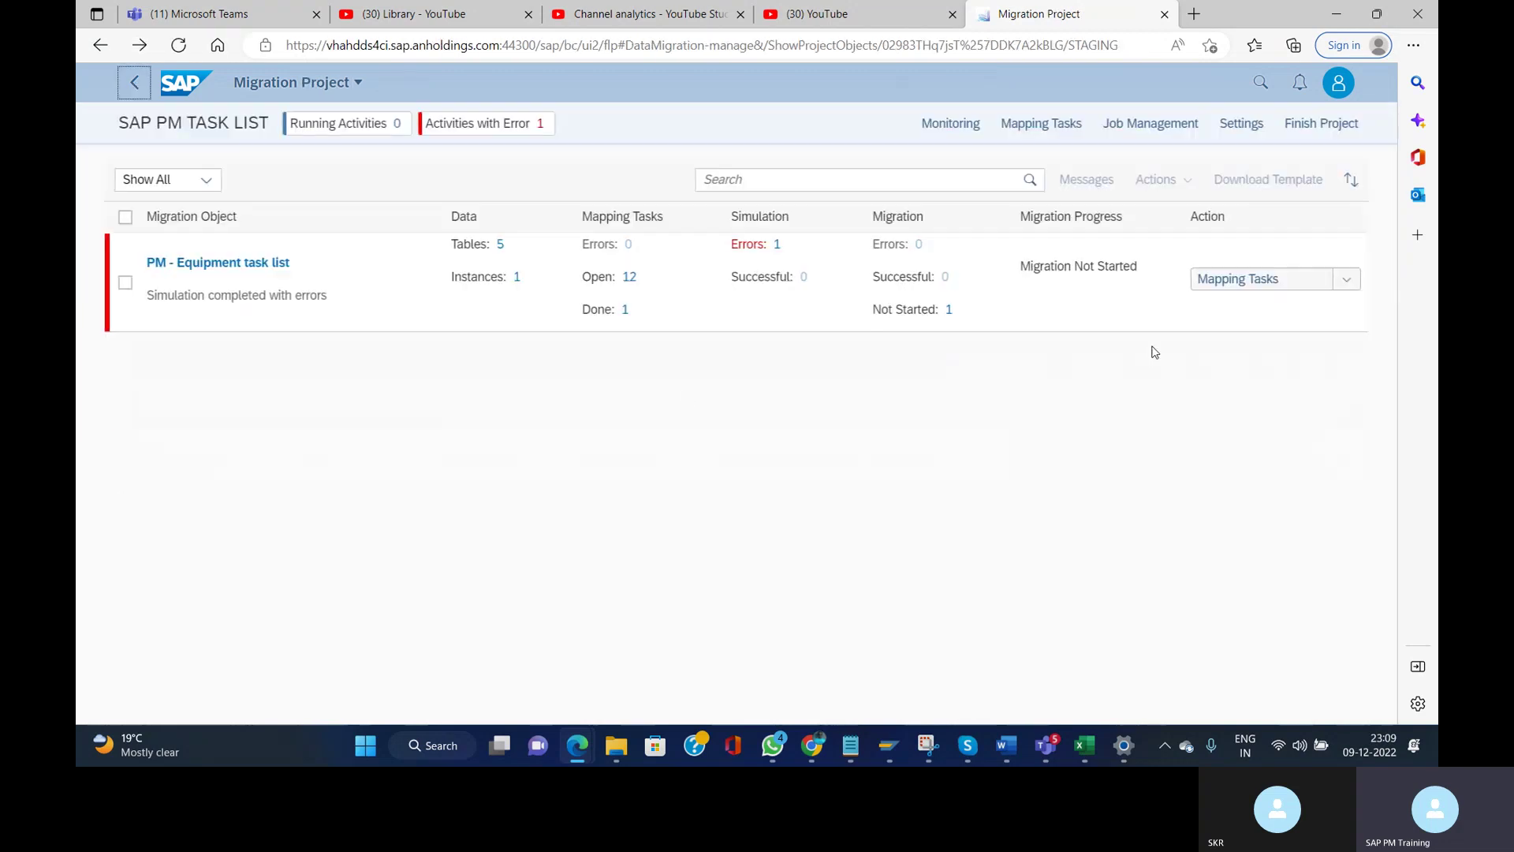
- Review the equipment task list's mapping tasks and open Mapping of Control Key for Work Center
{"action": "left_click", "coordinate": [1228, 282]}
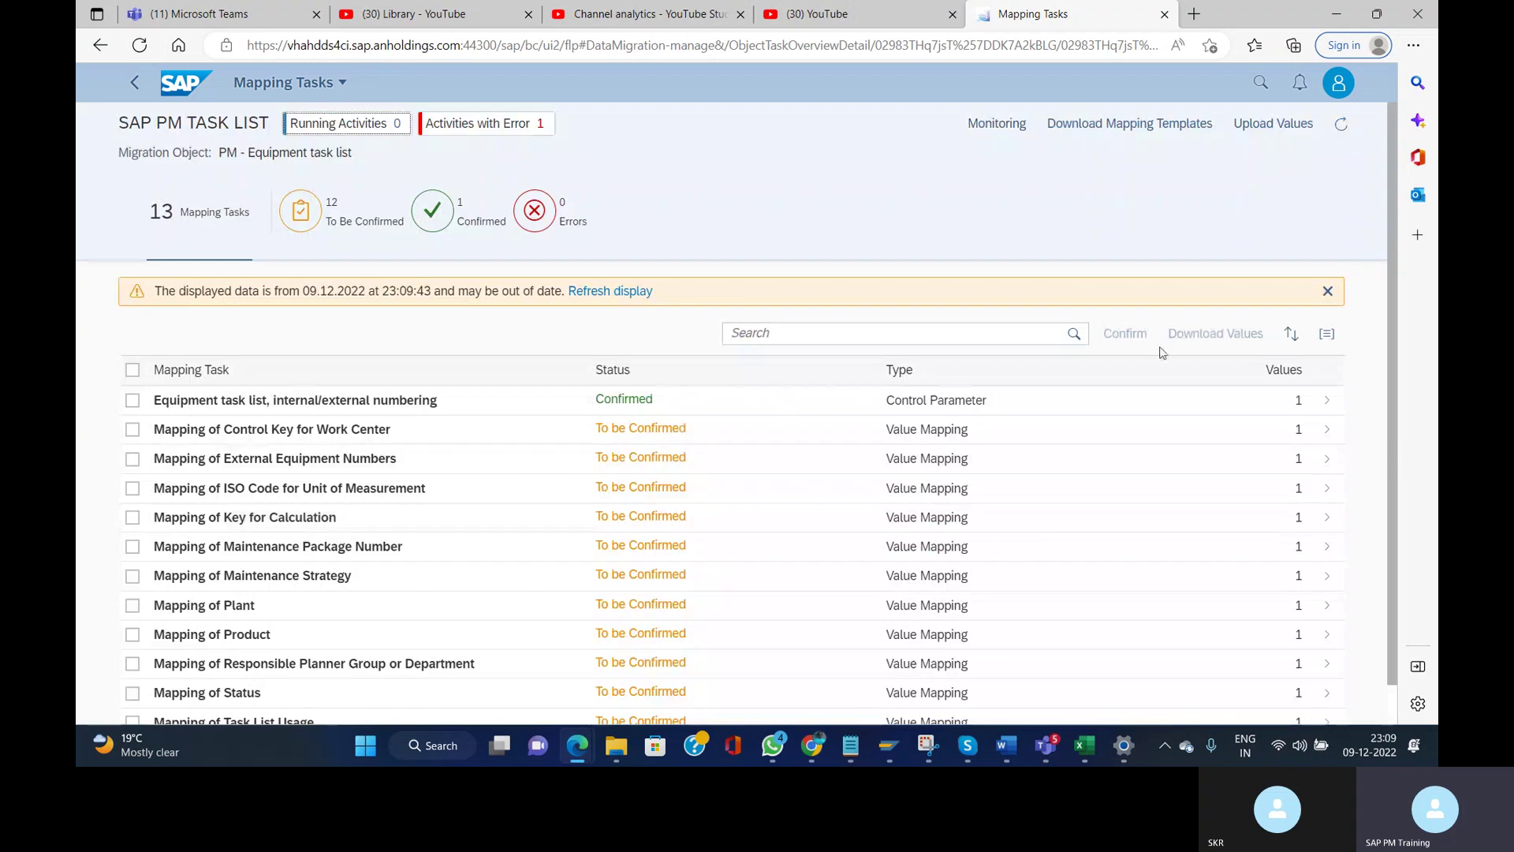
{"action": "scroll", "coordinate": [1392, 238], "scroll_direction": "down", "scroll_amount": 1}
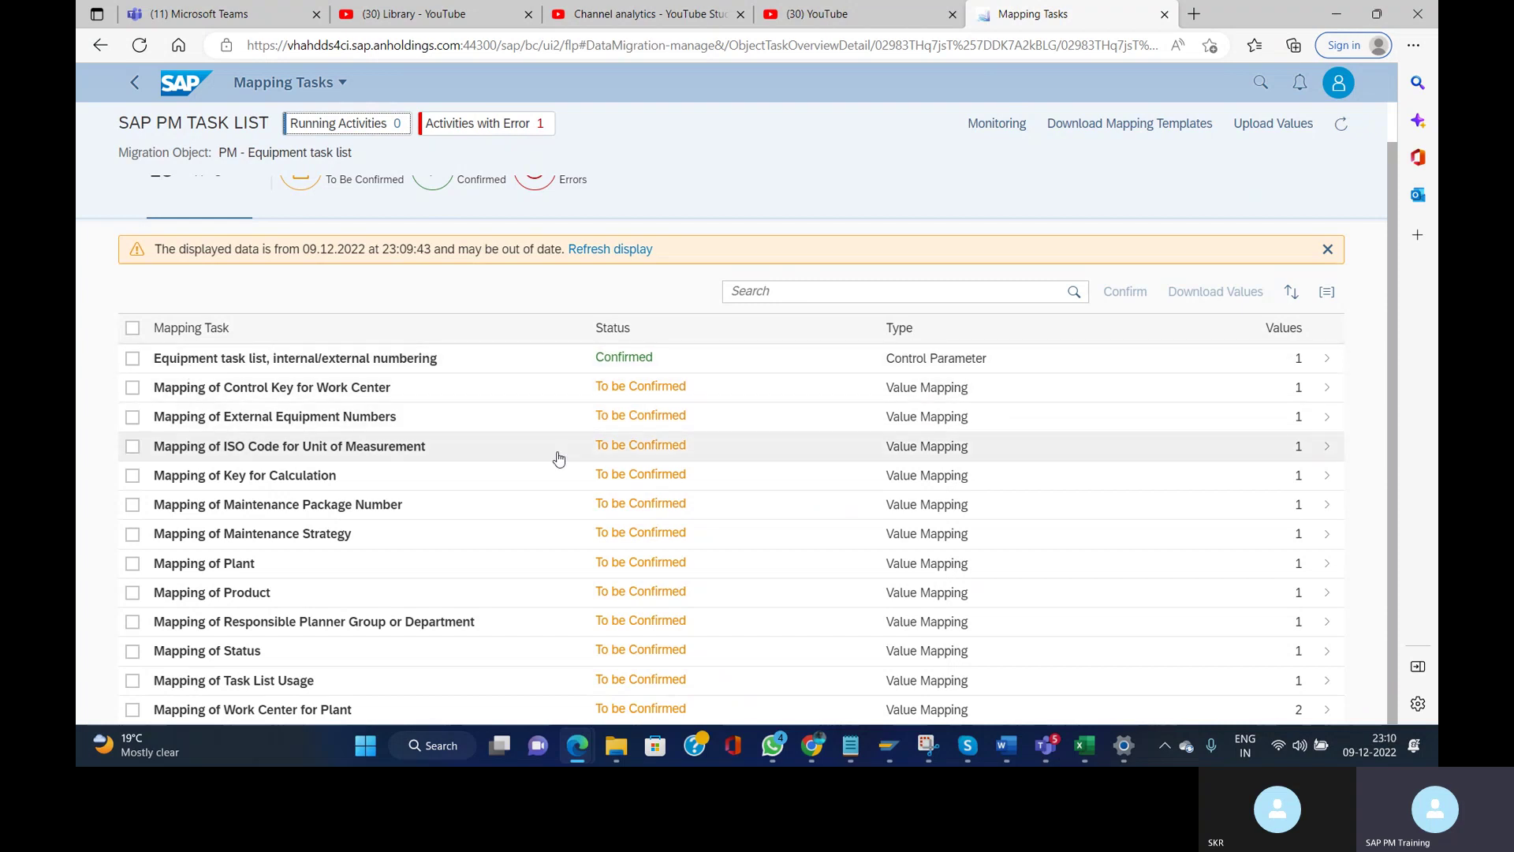
{"action": "left_click", "coordinate": [132, 328]}
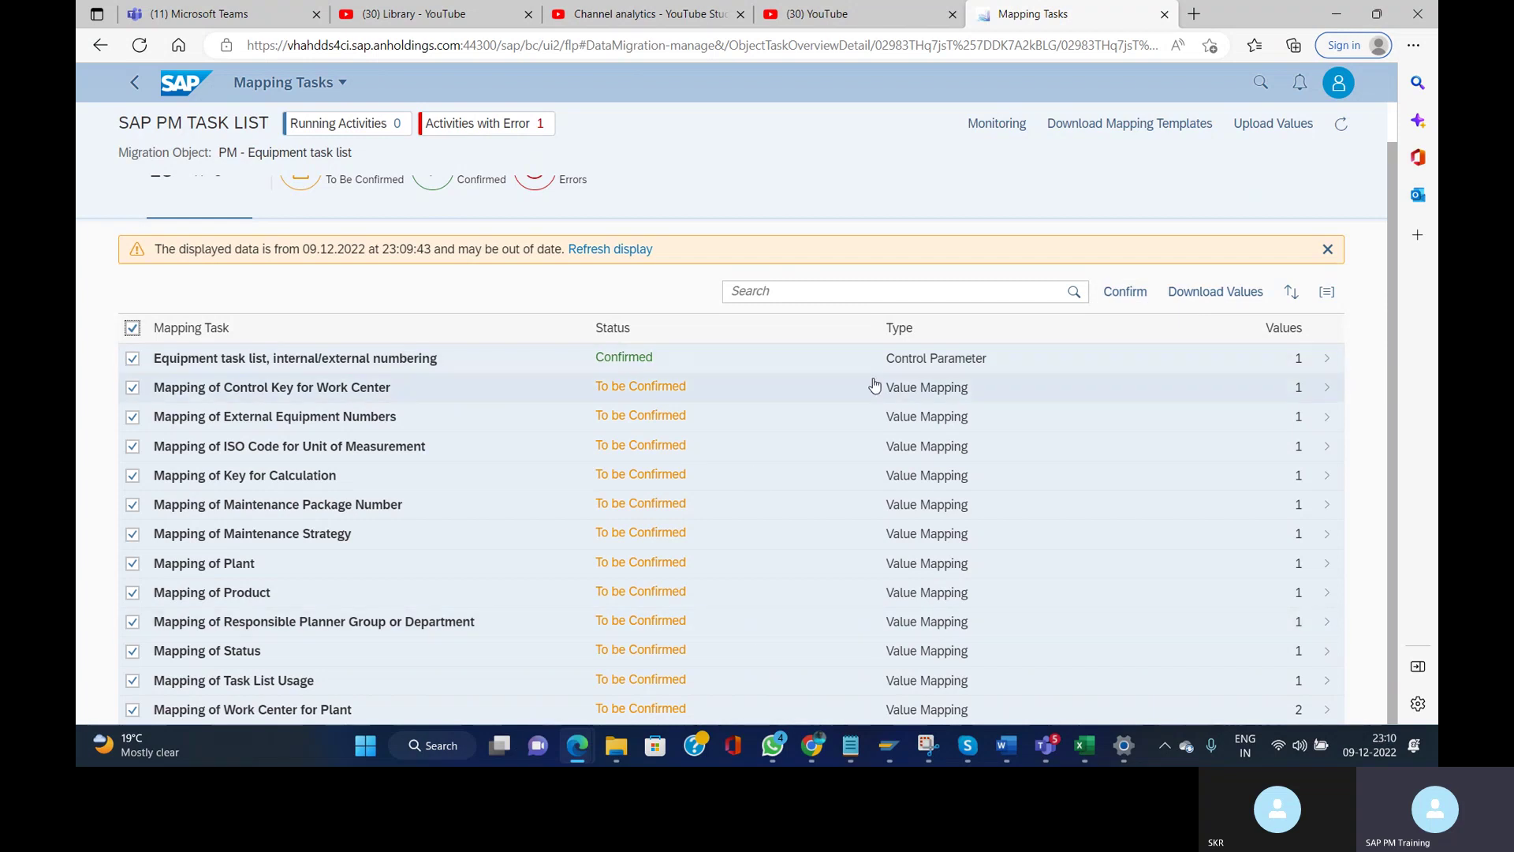
{"action": "left_click", "coordinate": [132, 328]}
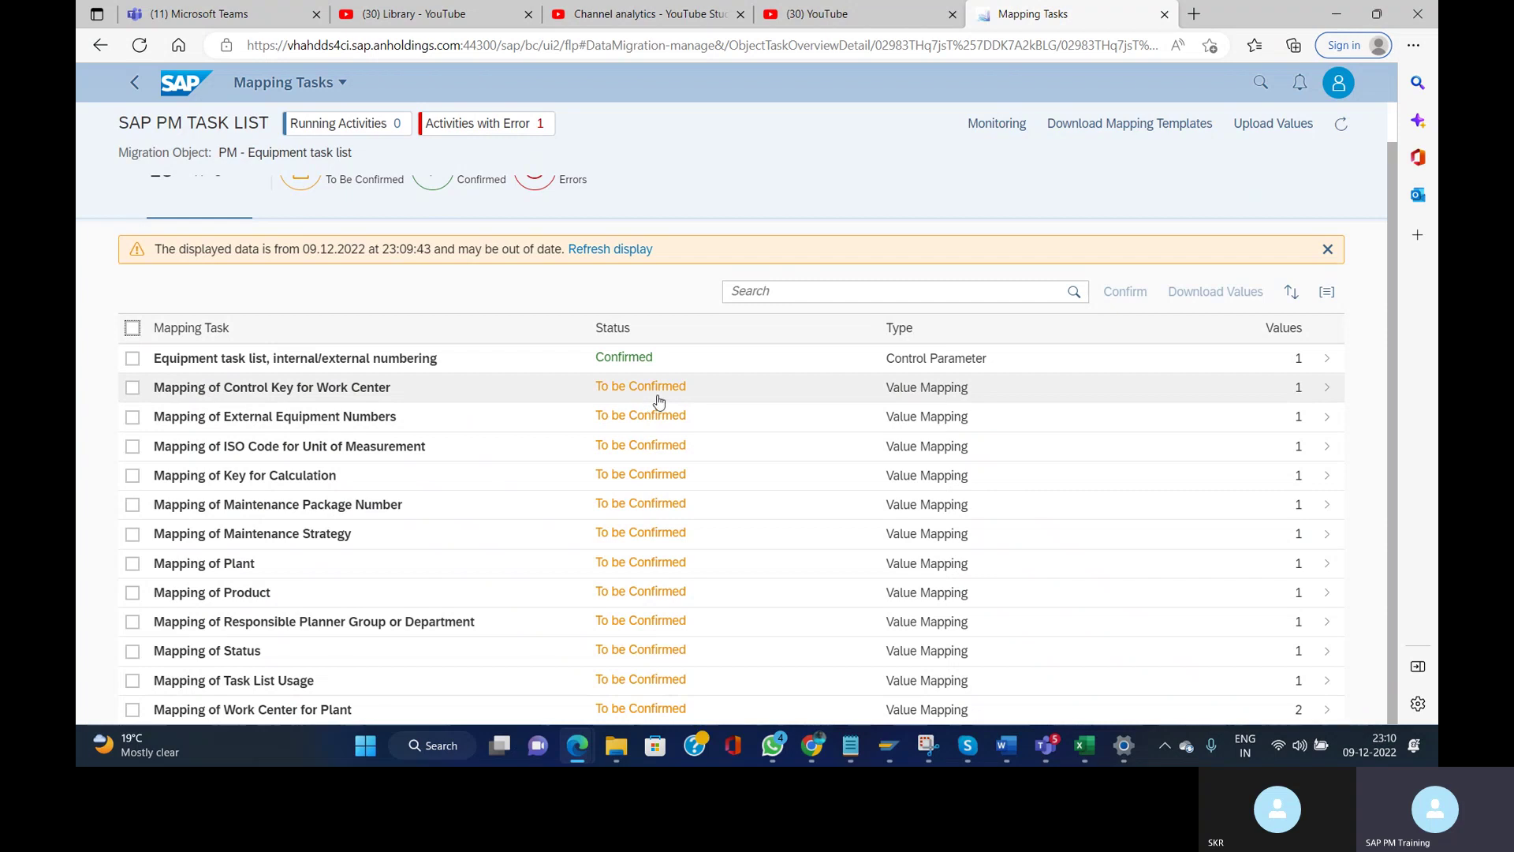
{"action": "left_click", "coordinate": [629, 394]}
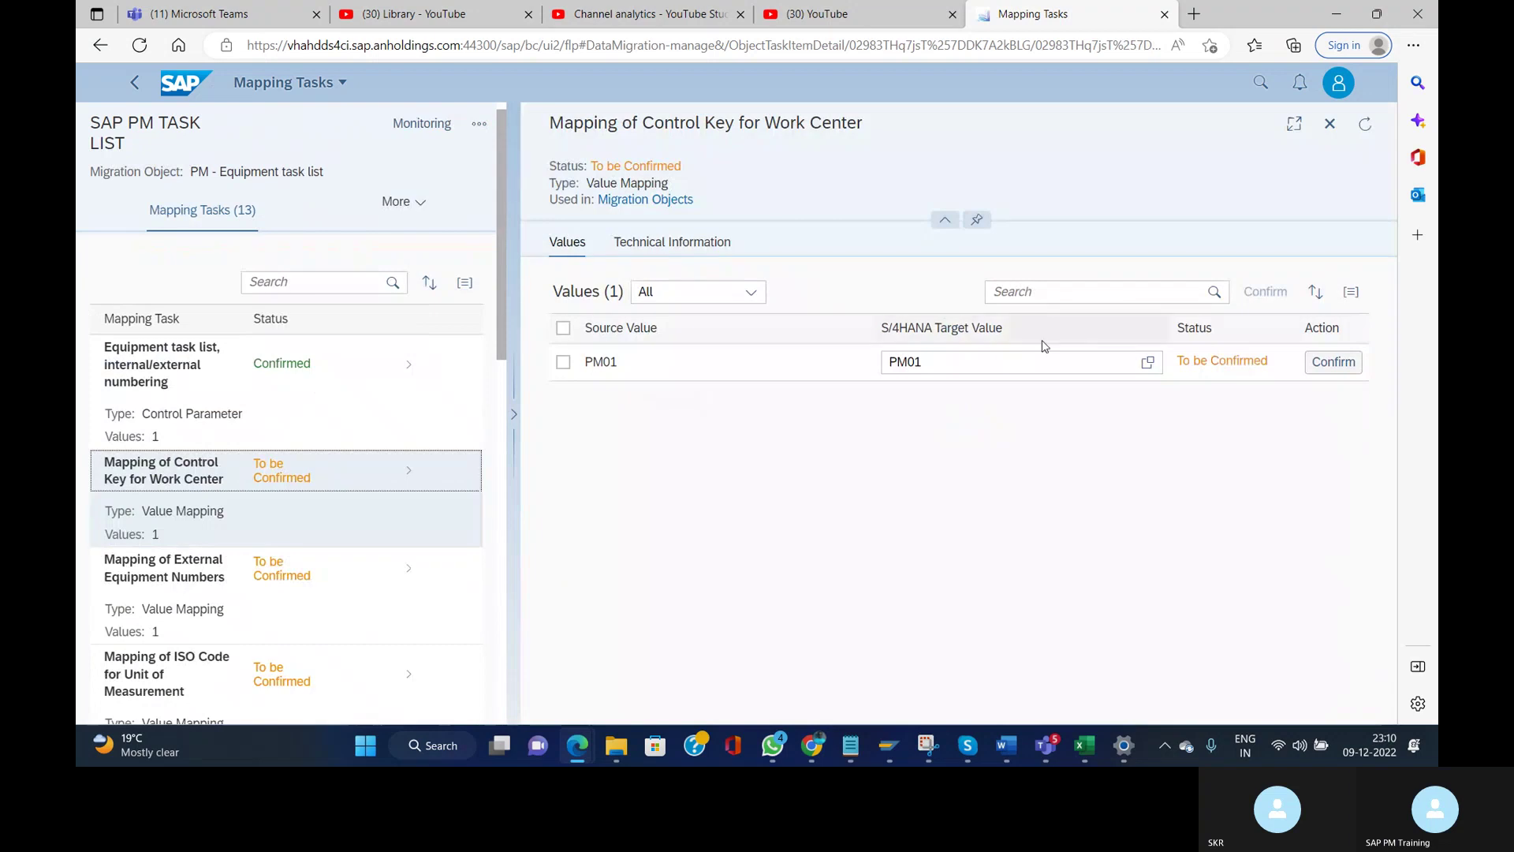
- Confirm target value PM01 for the work center control key and 10000061 for the external equipment number
{"action": "left_click", "coordinate": [1333, 361]}
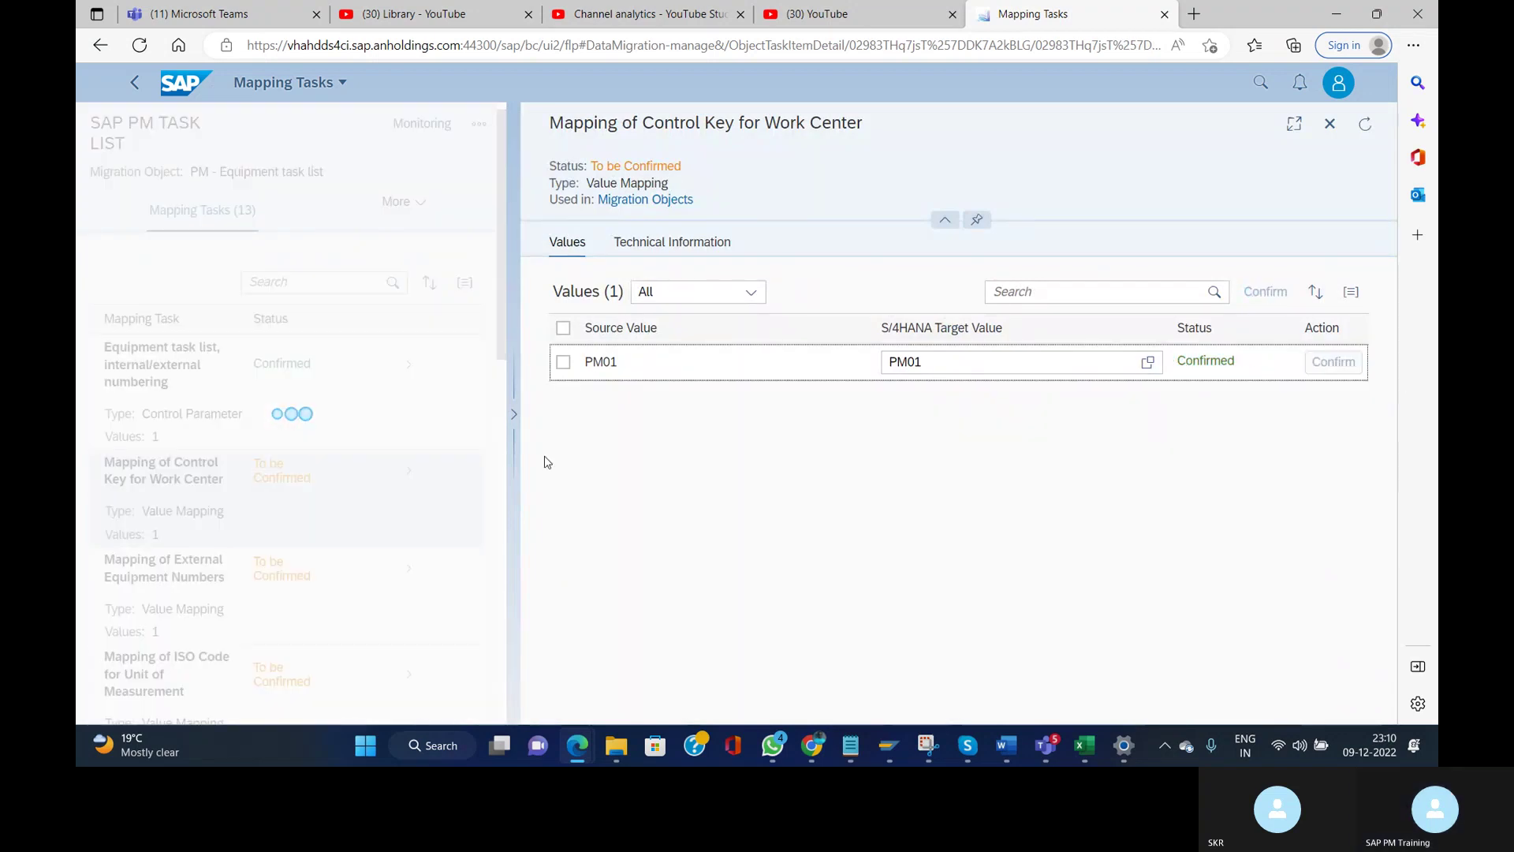
{"action": "left_click", "coordinate": [189, 574]}
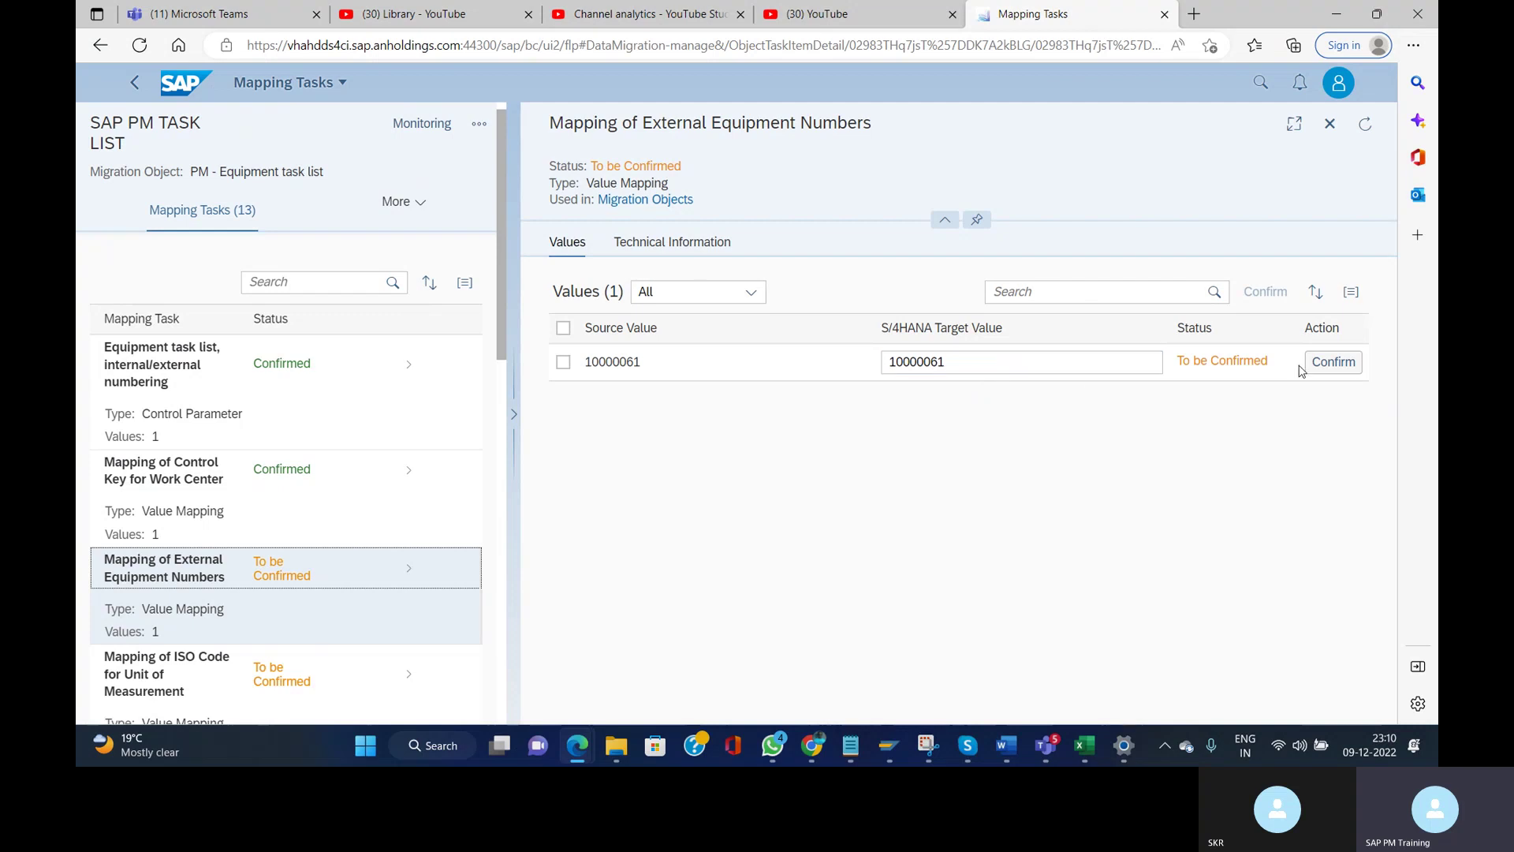
{"action": "left_click", "coordinate": [1333, 362]}
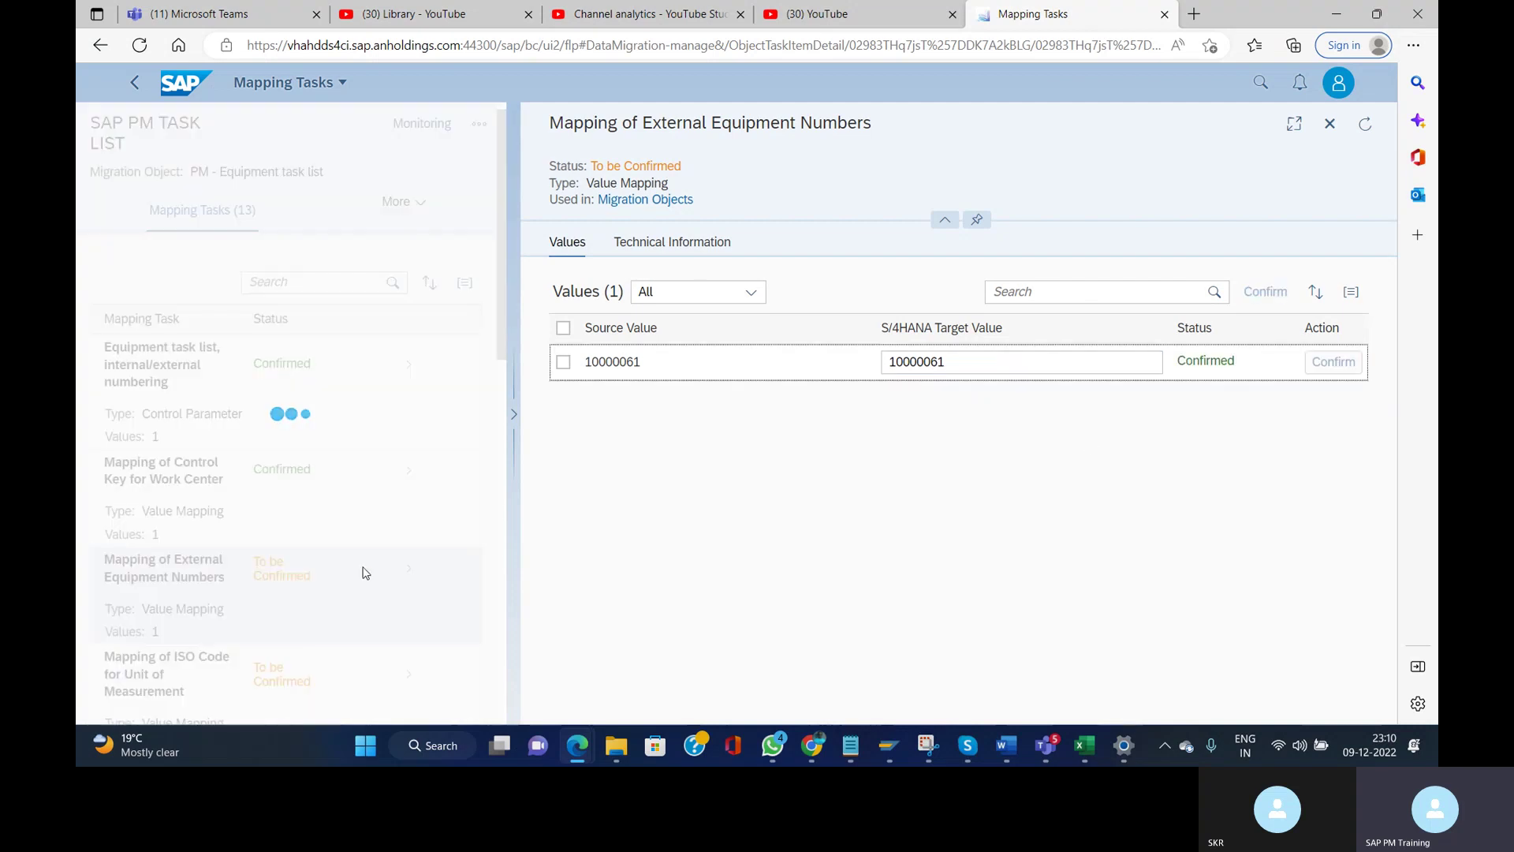
- Confirm target value HUR for the ISO code for unit of measurement and 1 for the key for calculation
{"action": "left_click", "coordinate": [211, 669]}
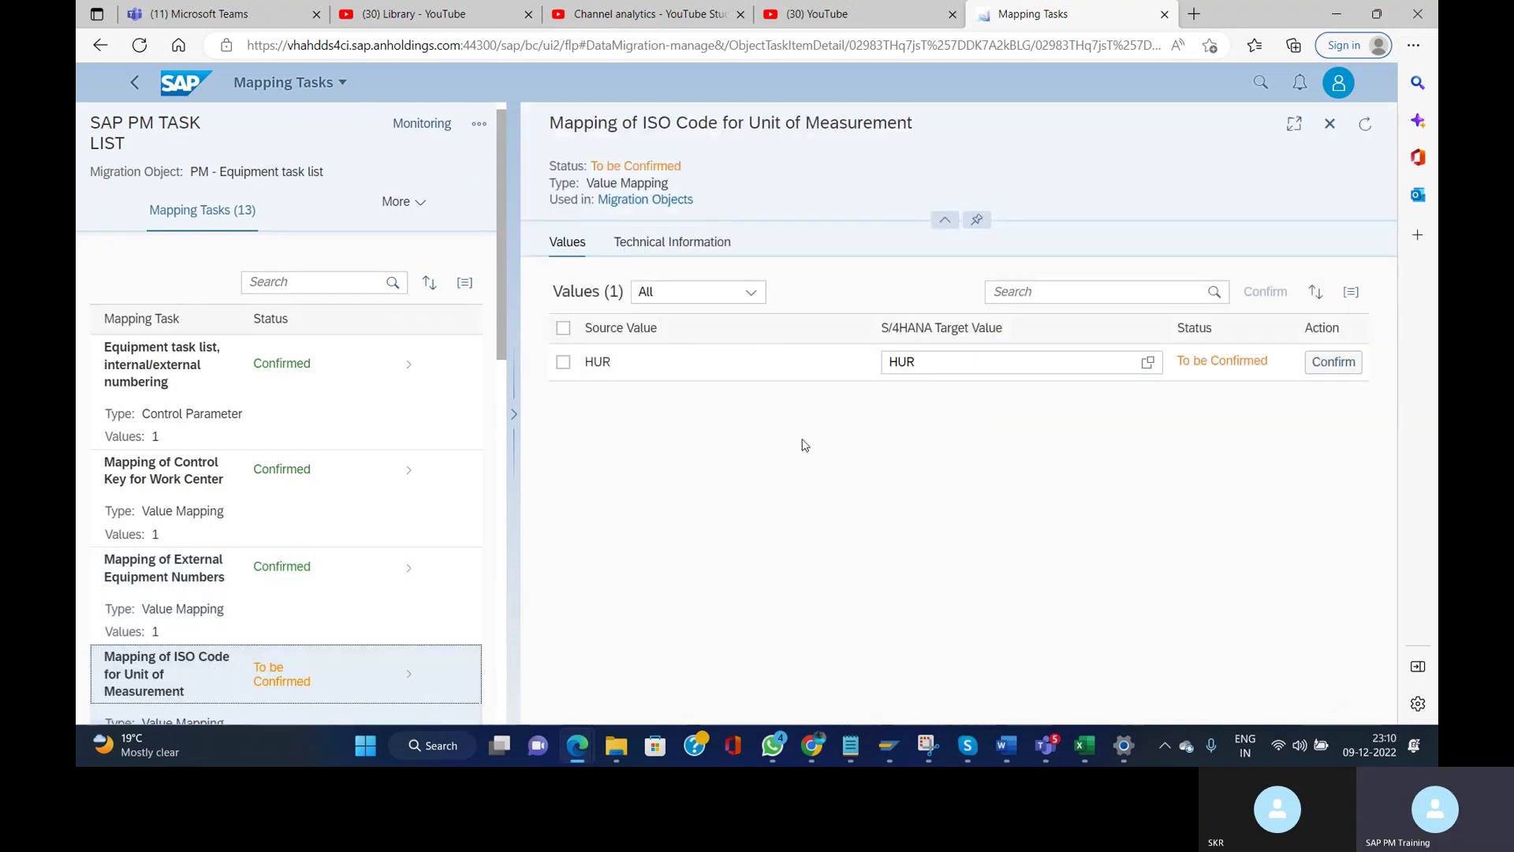
{"action": "left_click", "coordinate": [1330, 362]}
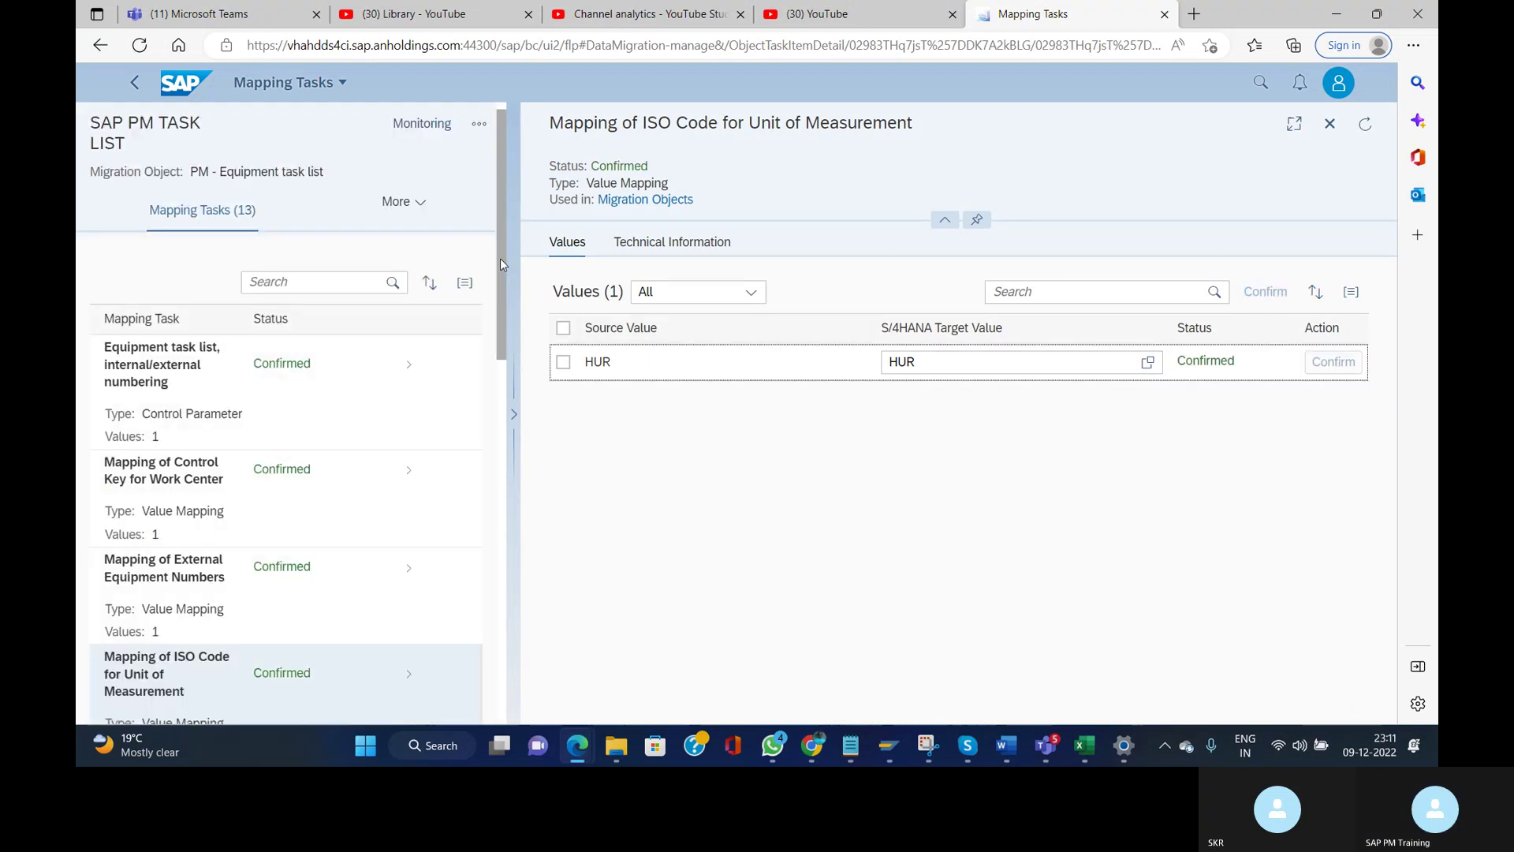
{"action": "scroll", "coordinate": [299, 394], "scroll_direction": "down", "scroll_amount": 3}
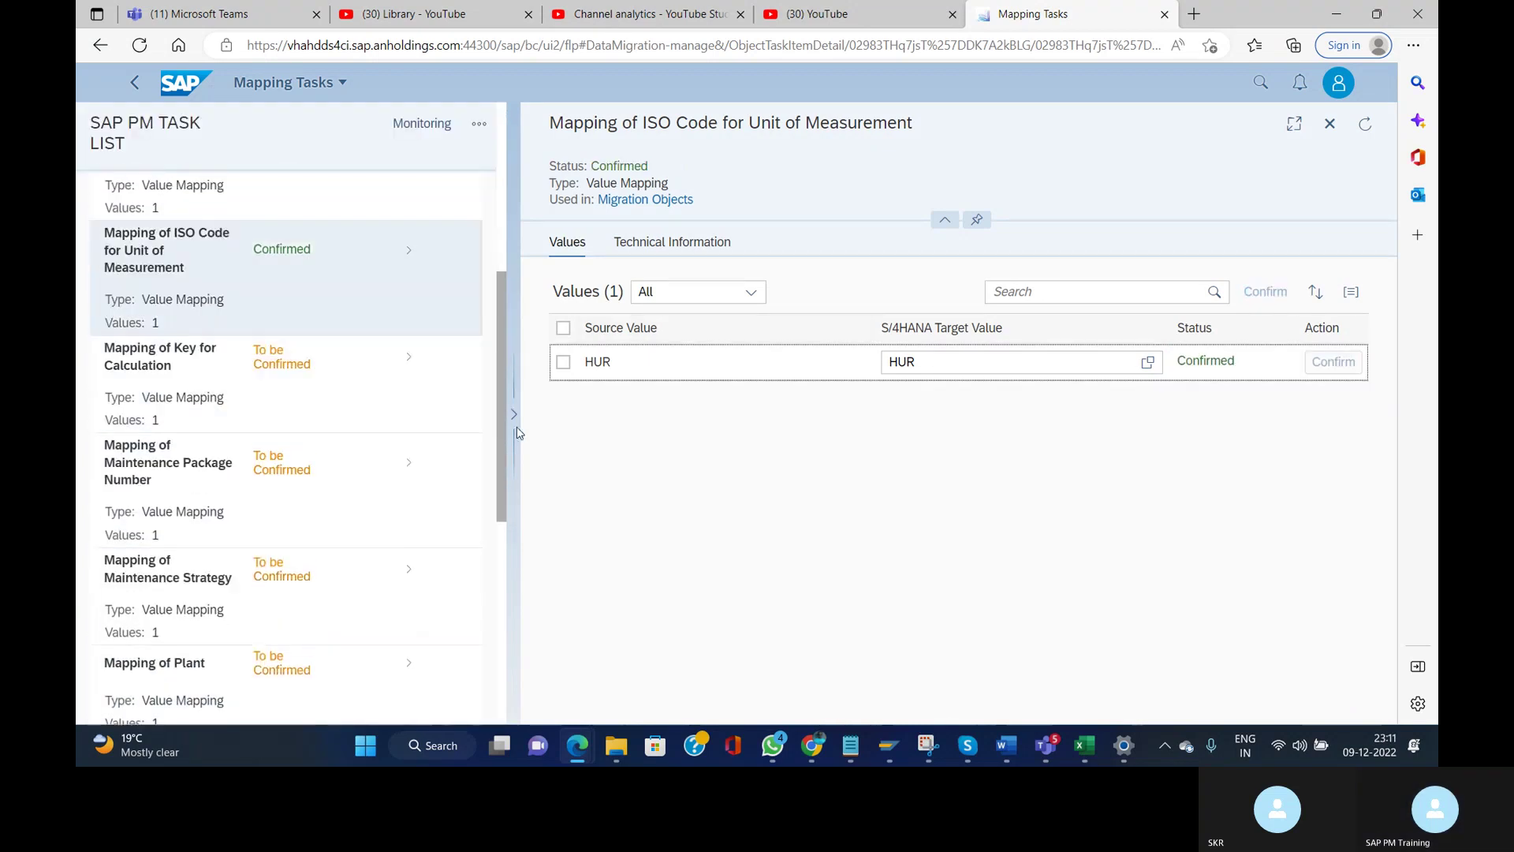
{"action": "left_click", "coordinate": [189, 375]}
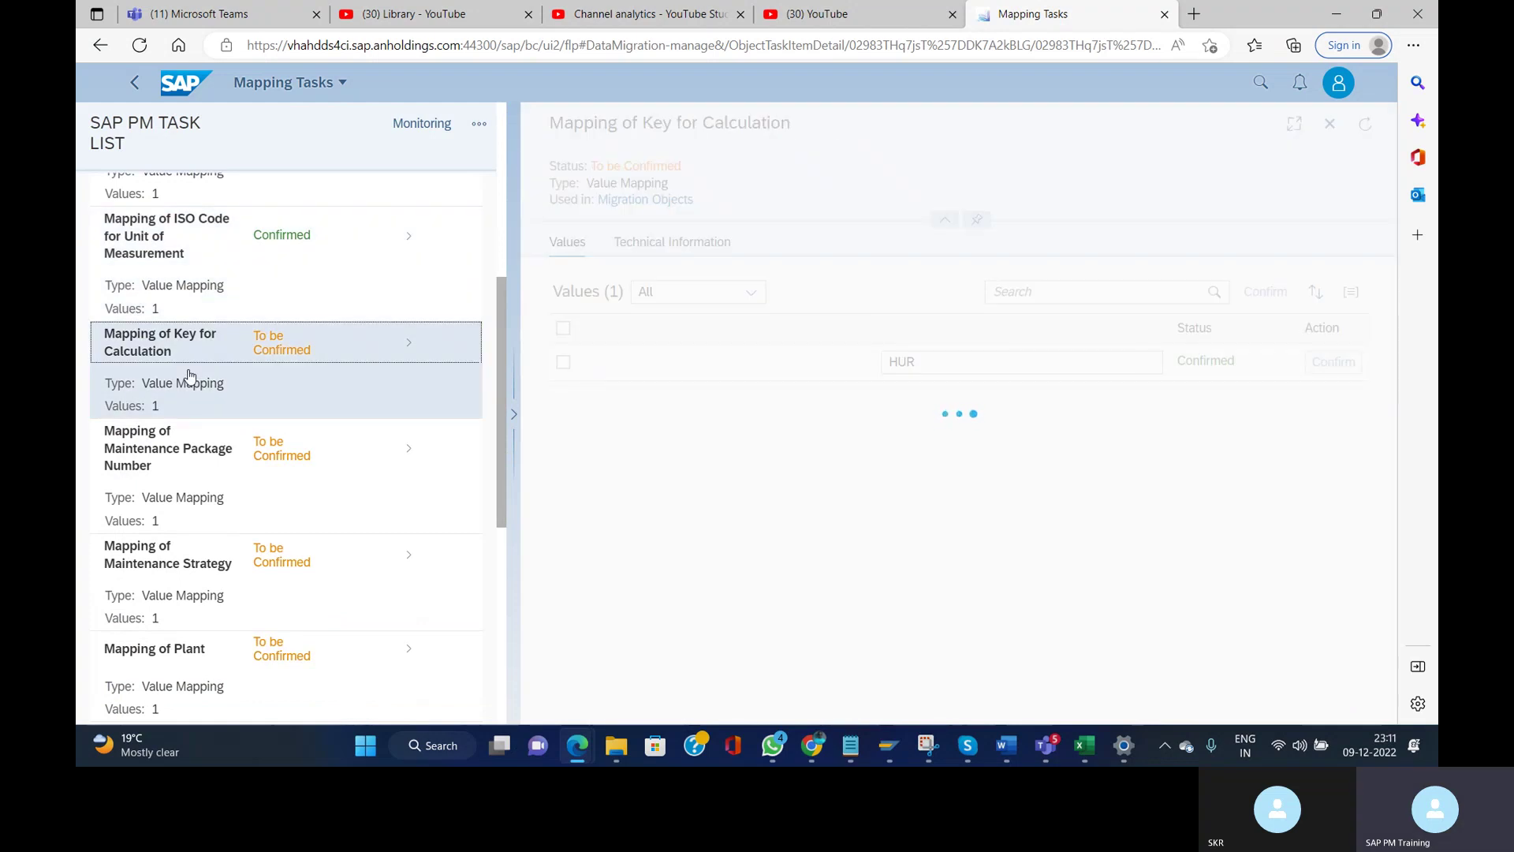
{"action": "left_click", "coordinate": [1344, 367]}
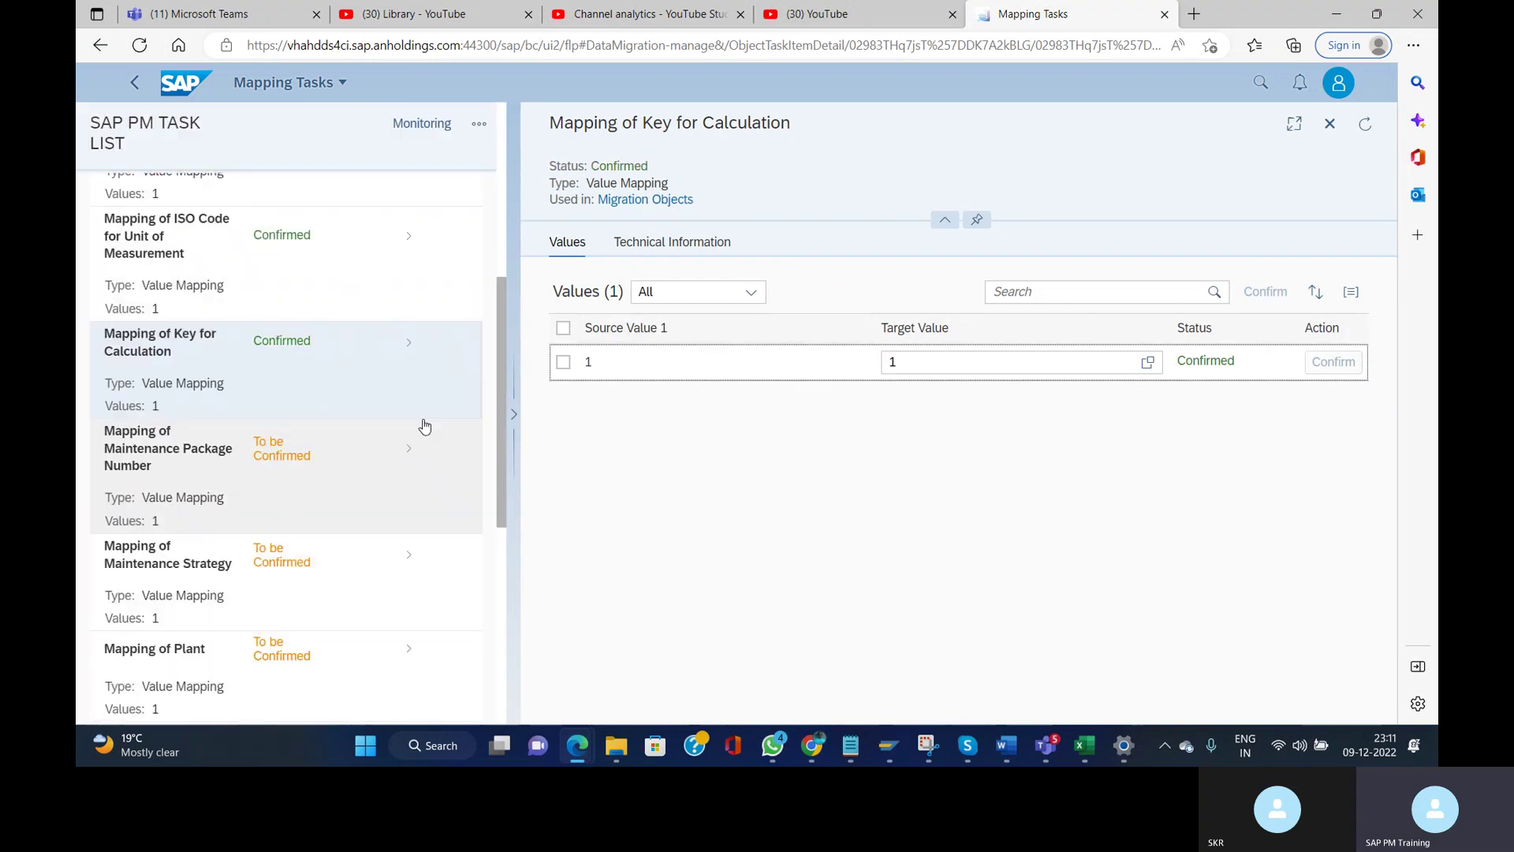
- Confirm target value NONMON for the maintenance strategy and 01 for its maintenance package number
{"action": "left_click", "coordinate": [176, 573]}
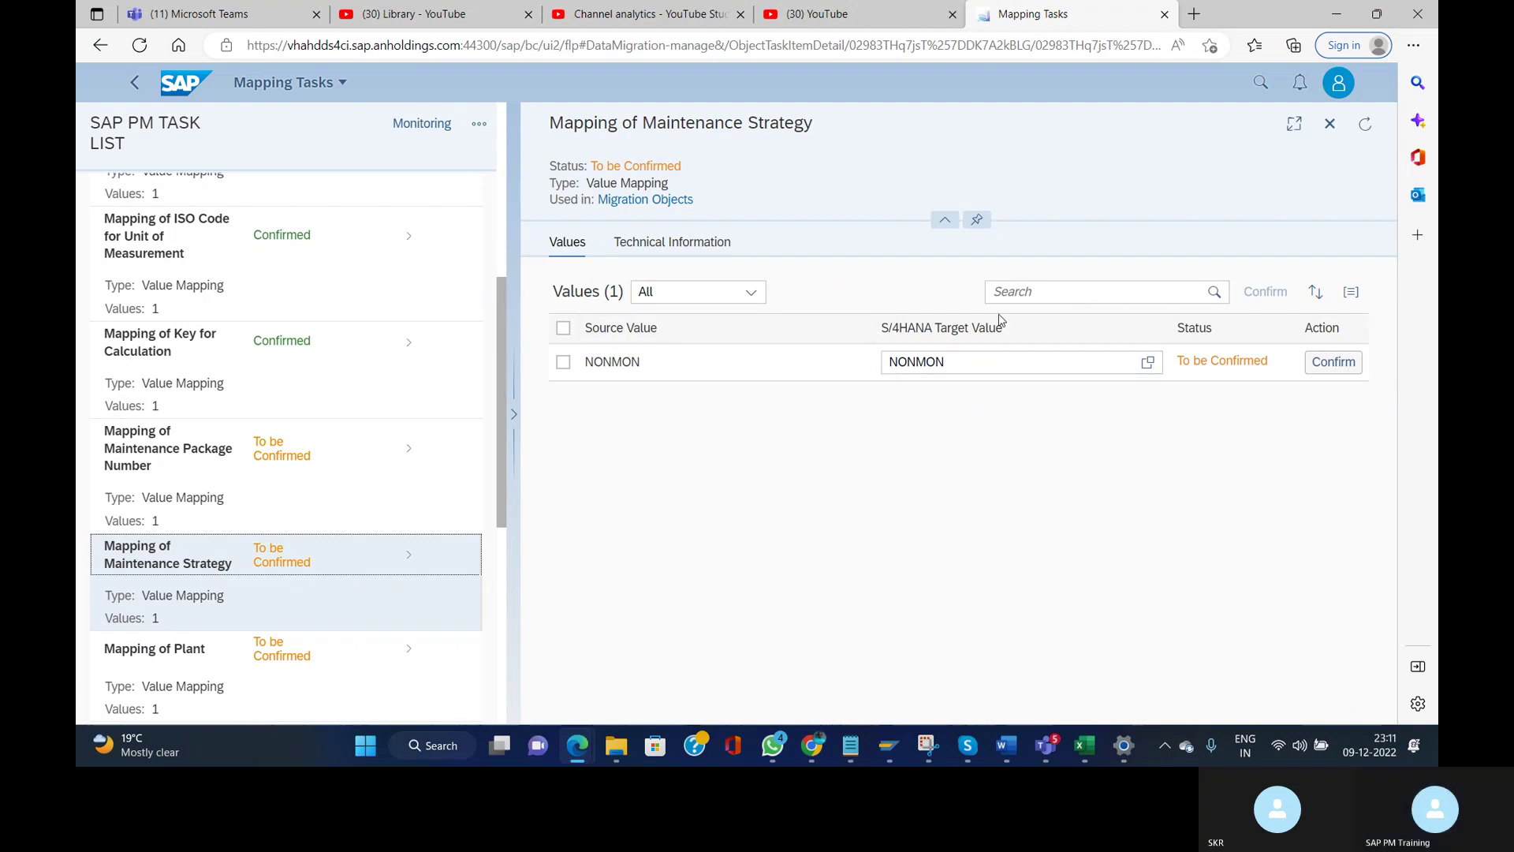
{"action": "left_click", "coordinate": [964, 372]}
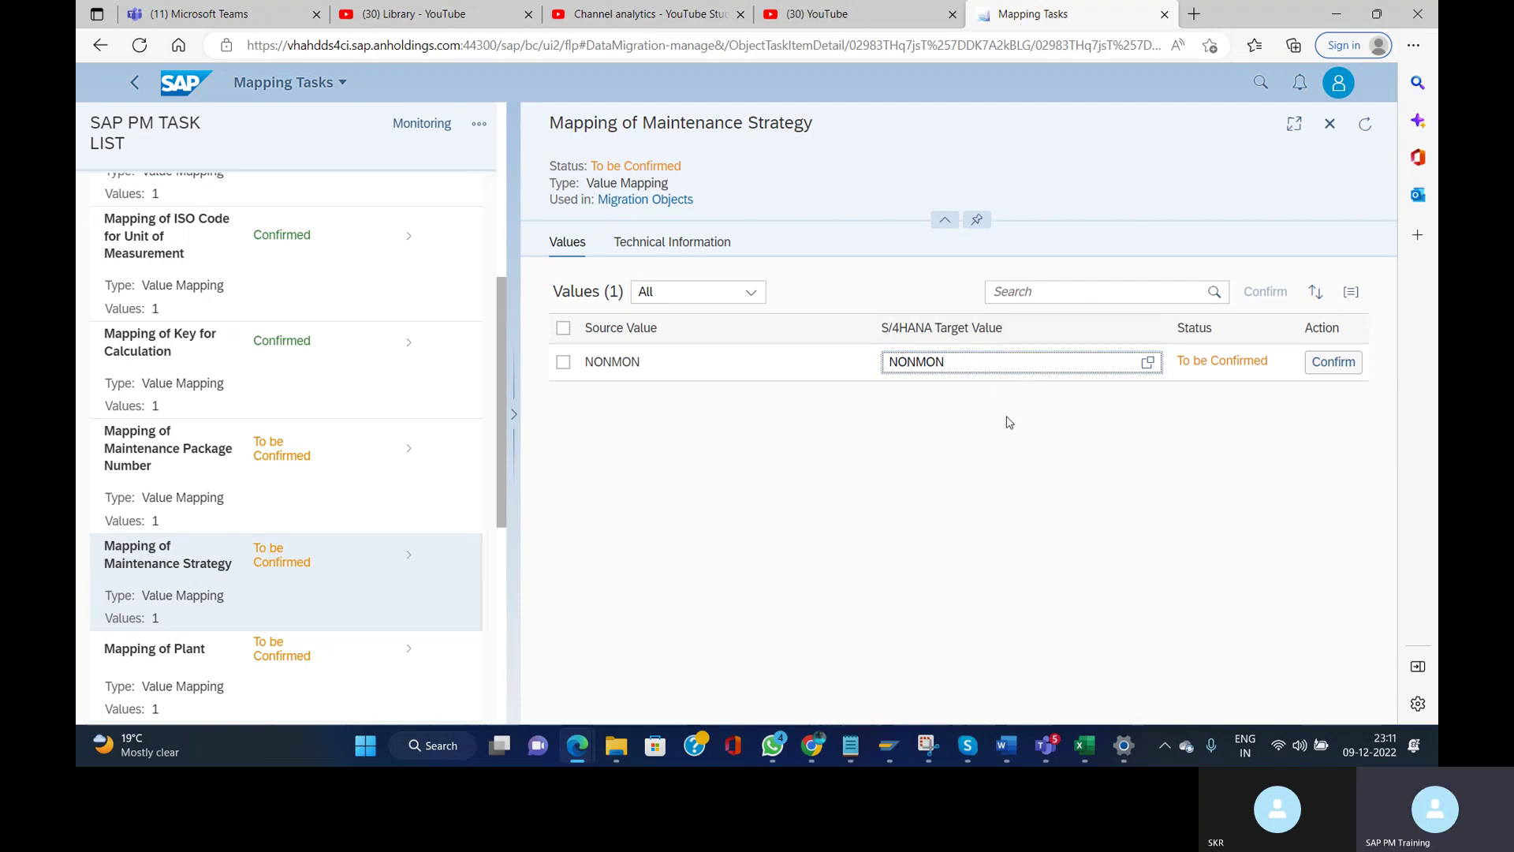
{"action": "left_click", "coordinate": [1339, 367]}
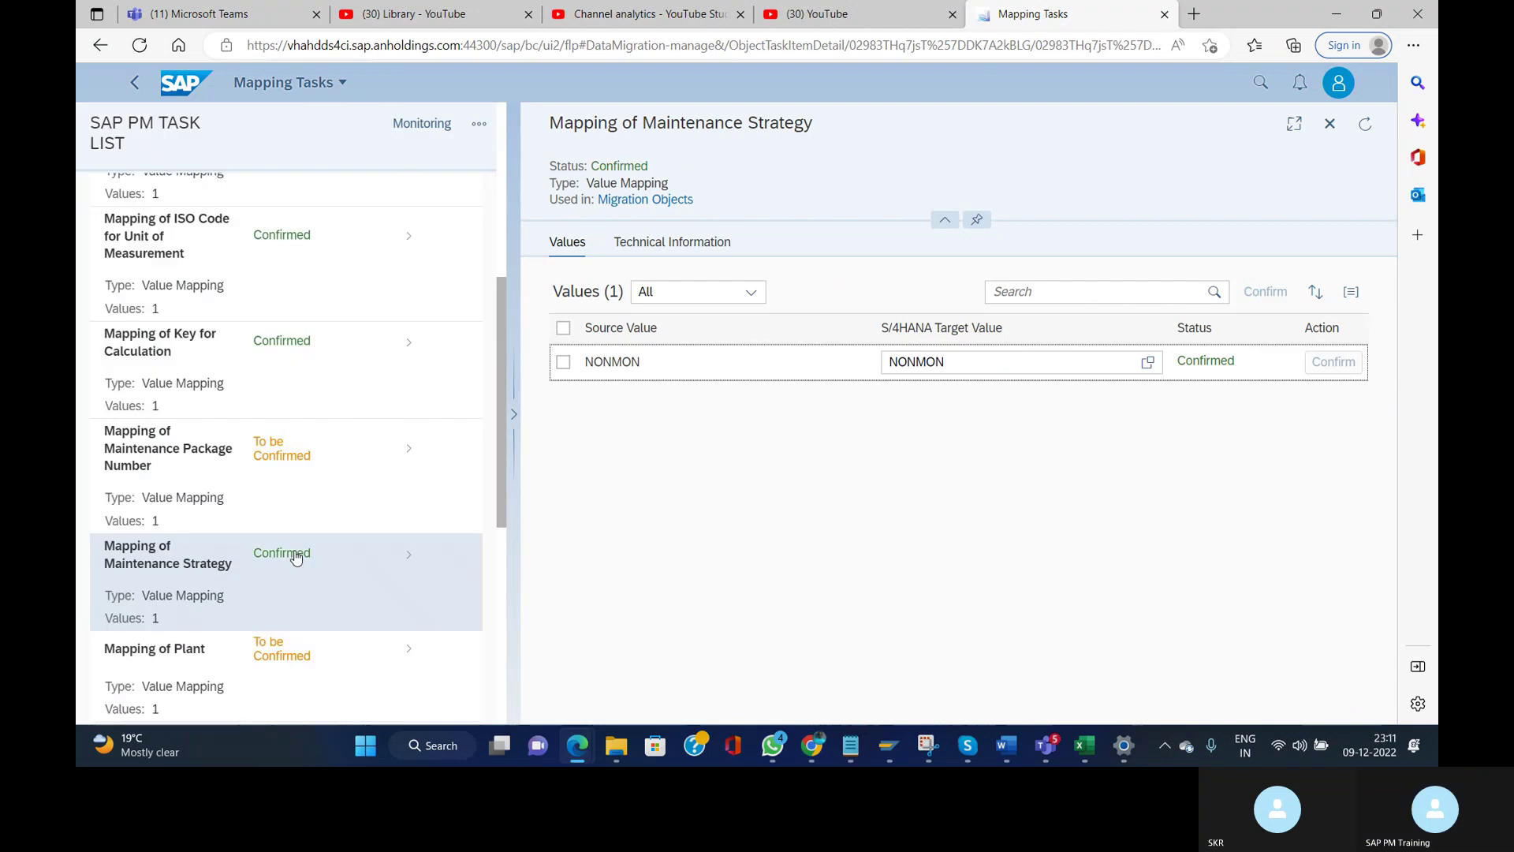
{"action": "left_click", "coordinate": [219, 473]}
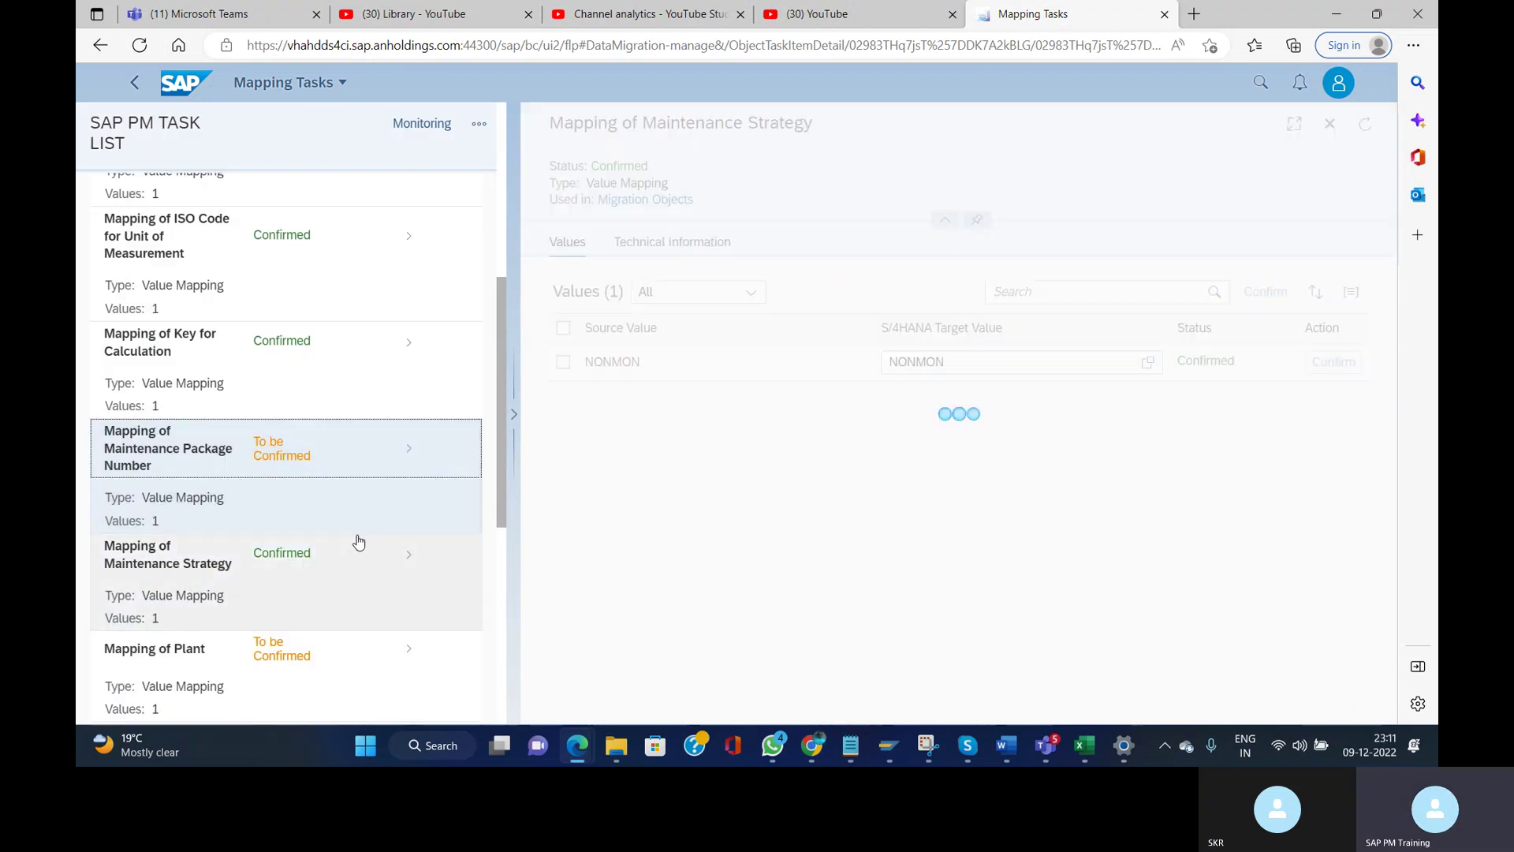
{"action": "left_click", "coordinate": [1333, 377]}
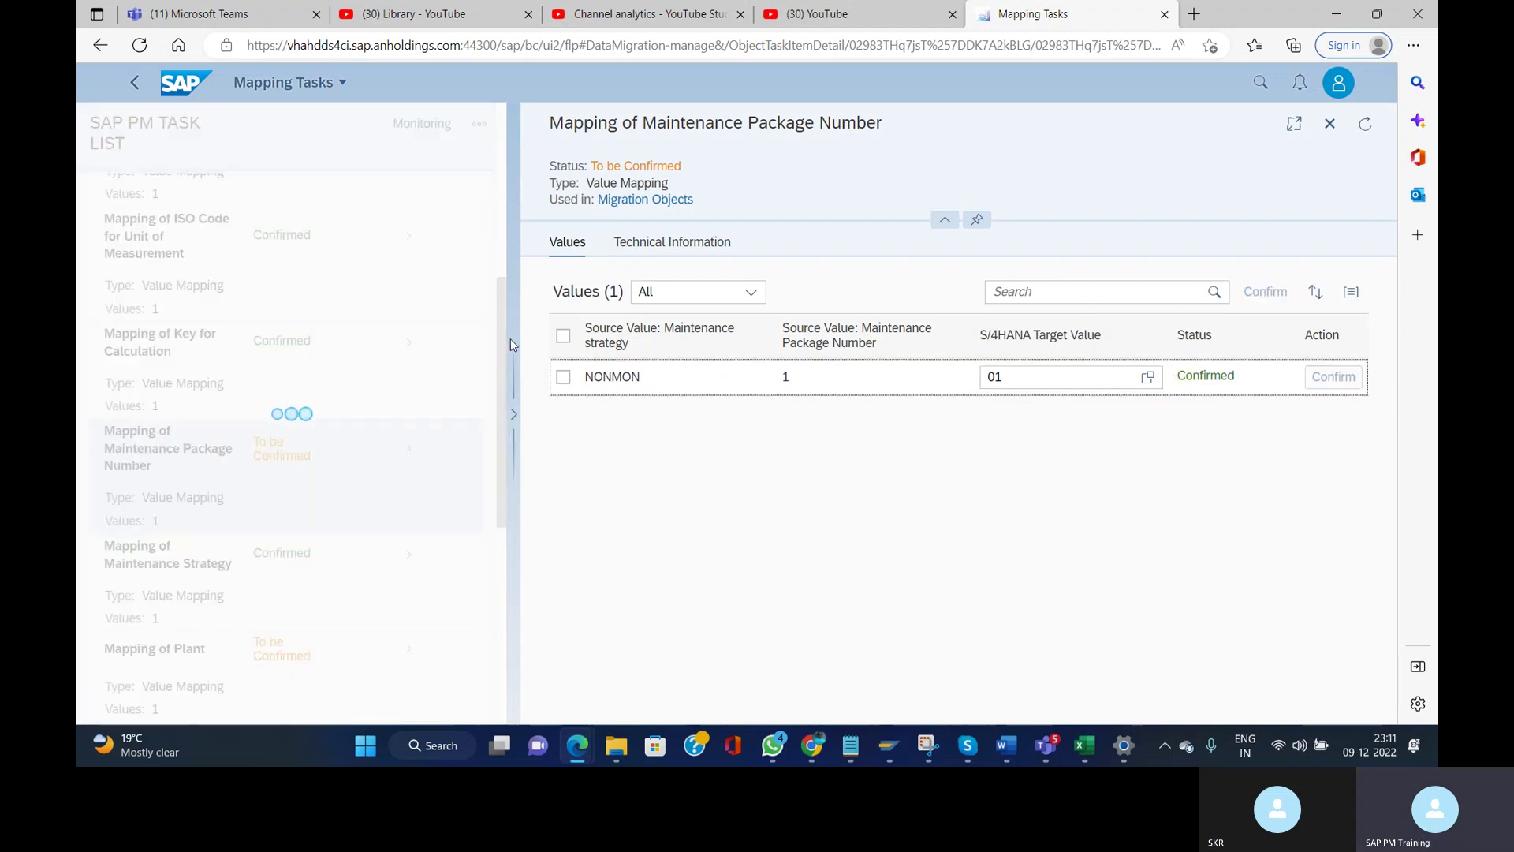
- Confirm target value 1610 in the plant mapping and 28 in the product mapping
{"action": "scroll", "coordinate": [226, 289], "scroll_direction": "down", "scroll_amount": 5}
{"action": "left_click", "coordinate": [227, 290]}
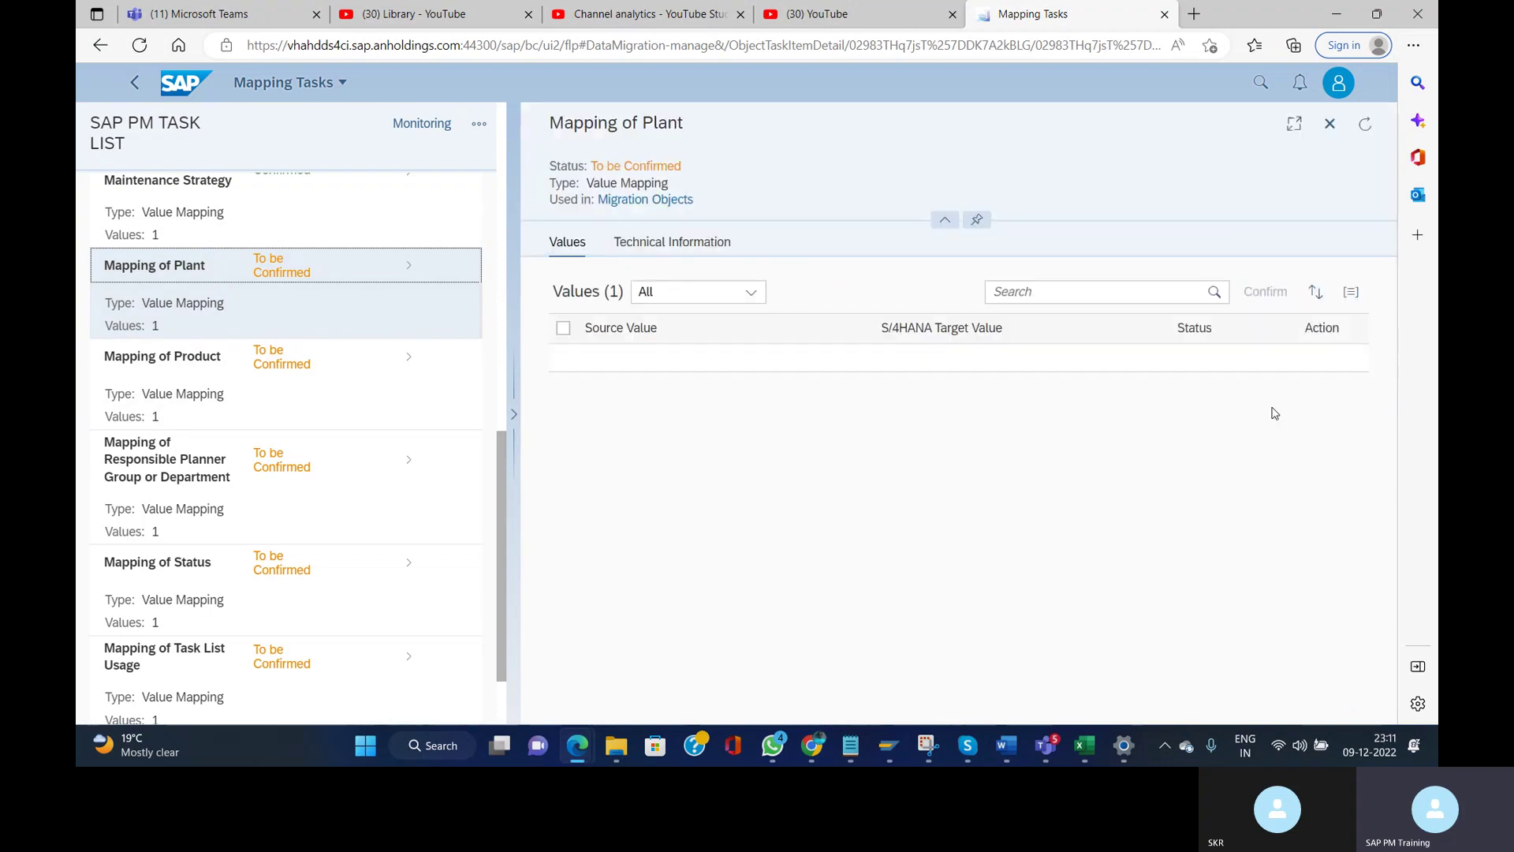
{"action": "left_click", "coordinate": [1325, 363]}
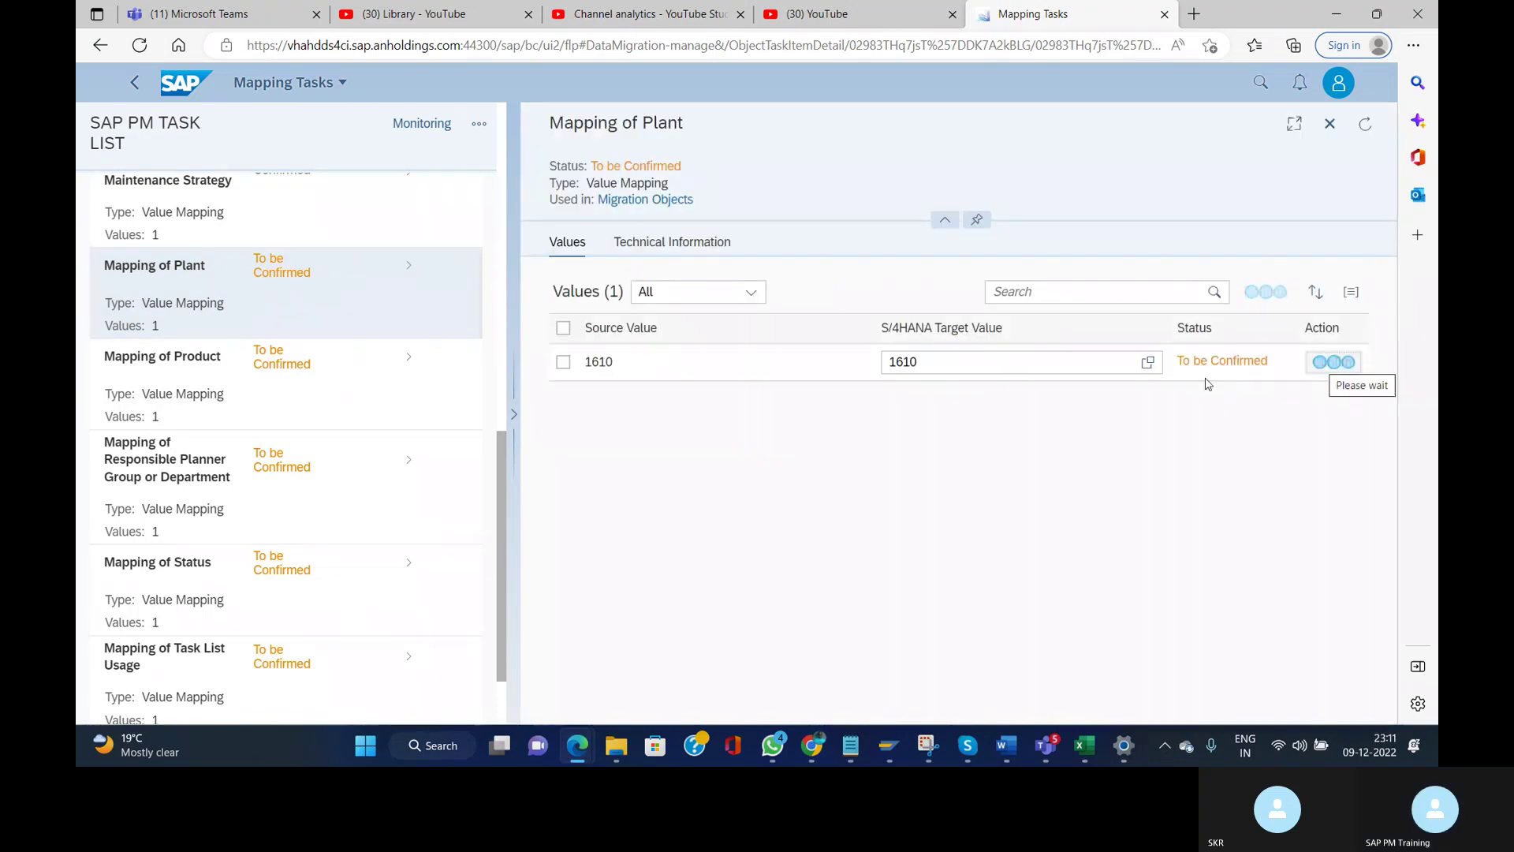
{"action": "left_click", "coordinate": [203, 367]}
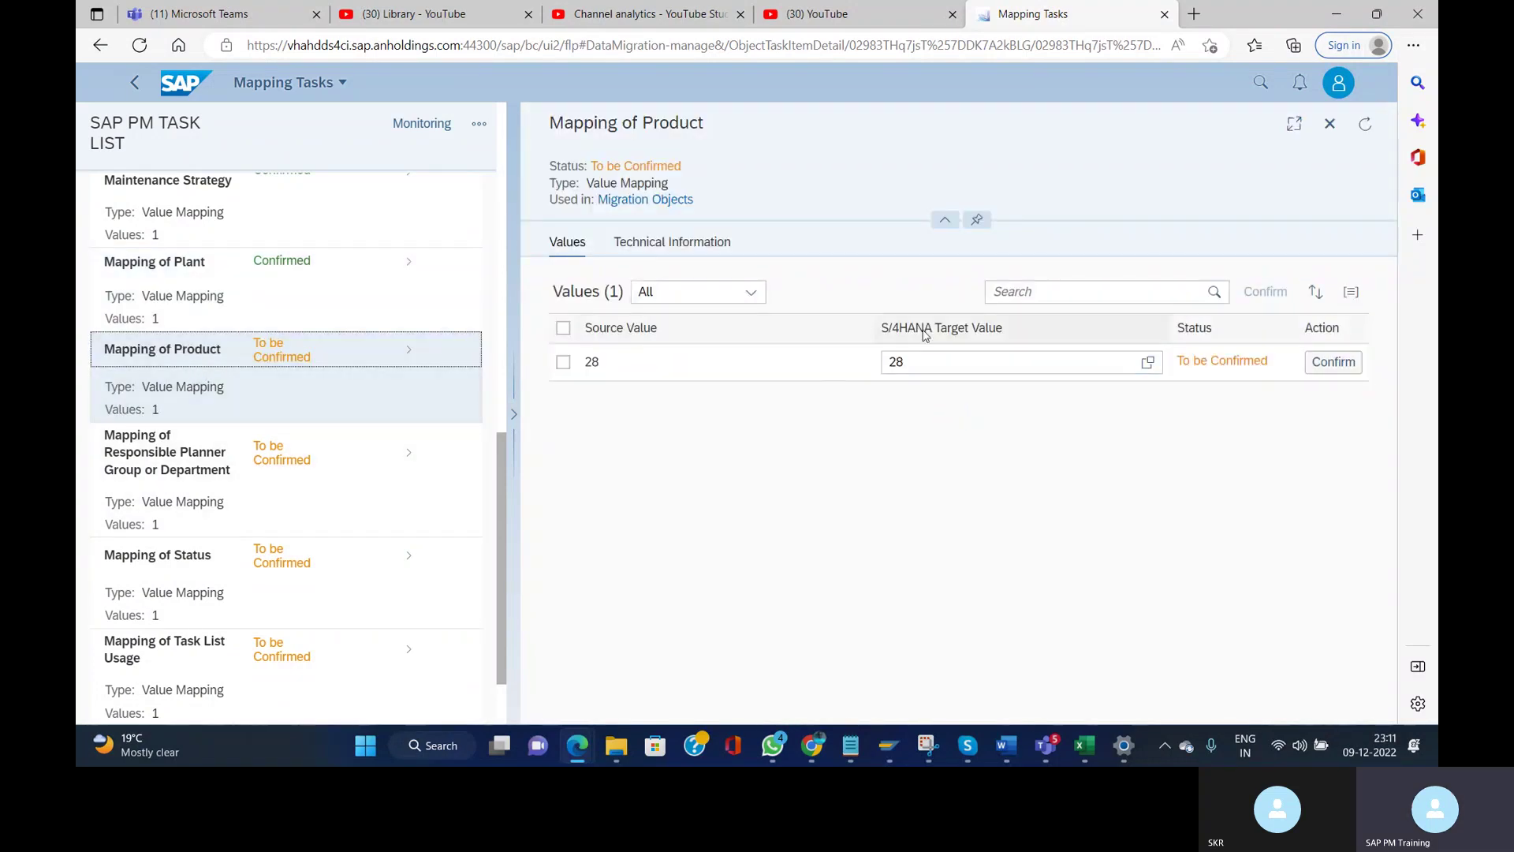
{"action": "left_click", "coordinate": [1335, 365]}
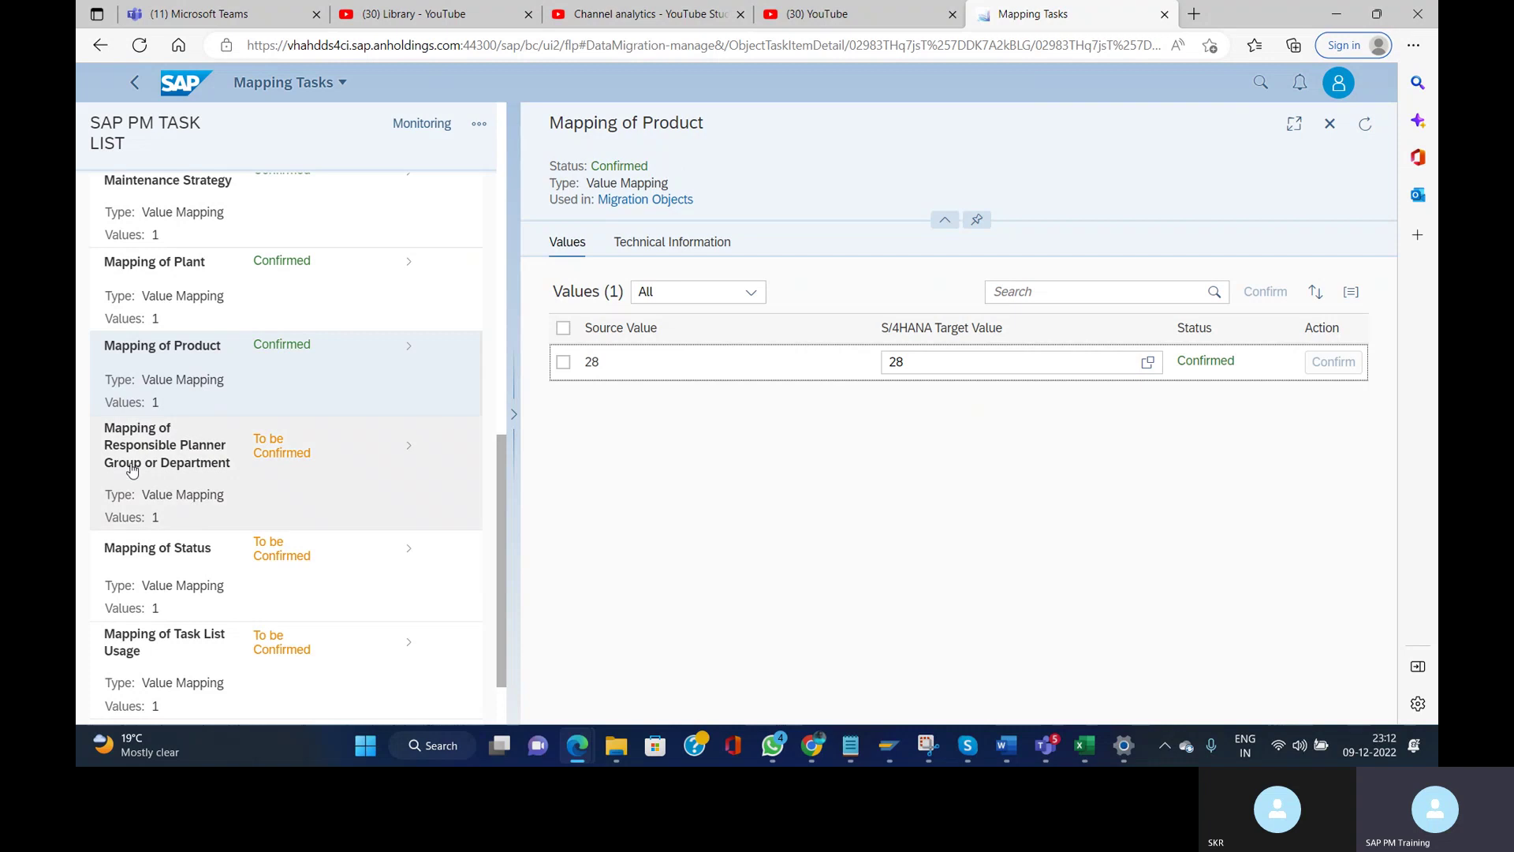
- Confirm target value MEC for the responsible planner group or department and 4 for the status mapping
{"action": "left_click", "coordinate": [200, 459]}
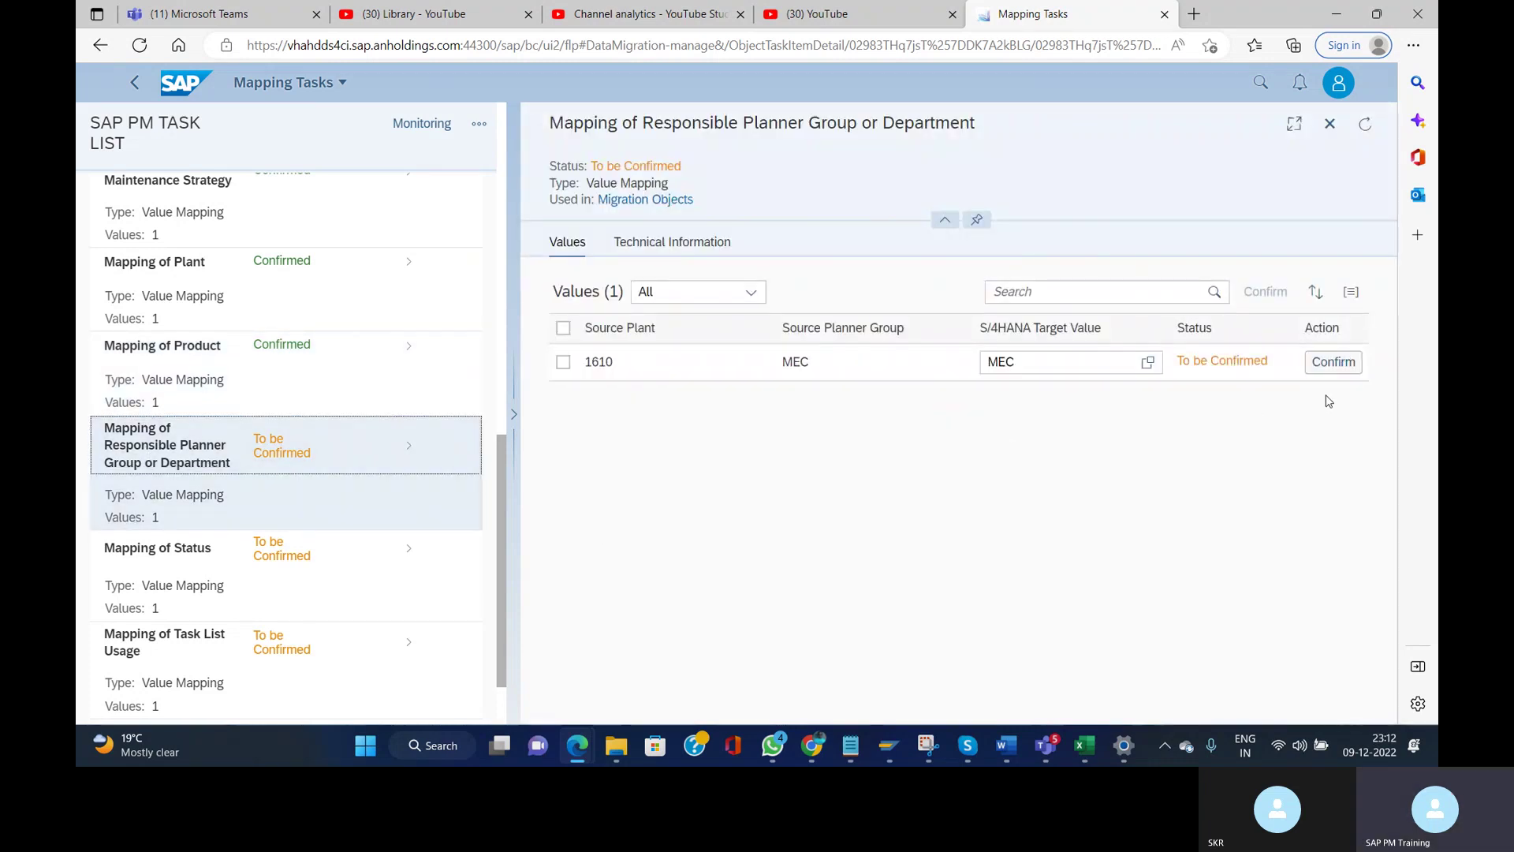
{"action": "left_click", "coordinate": [1334, 364]}
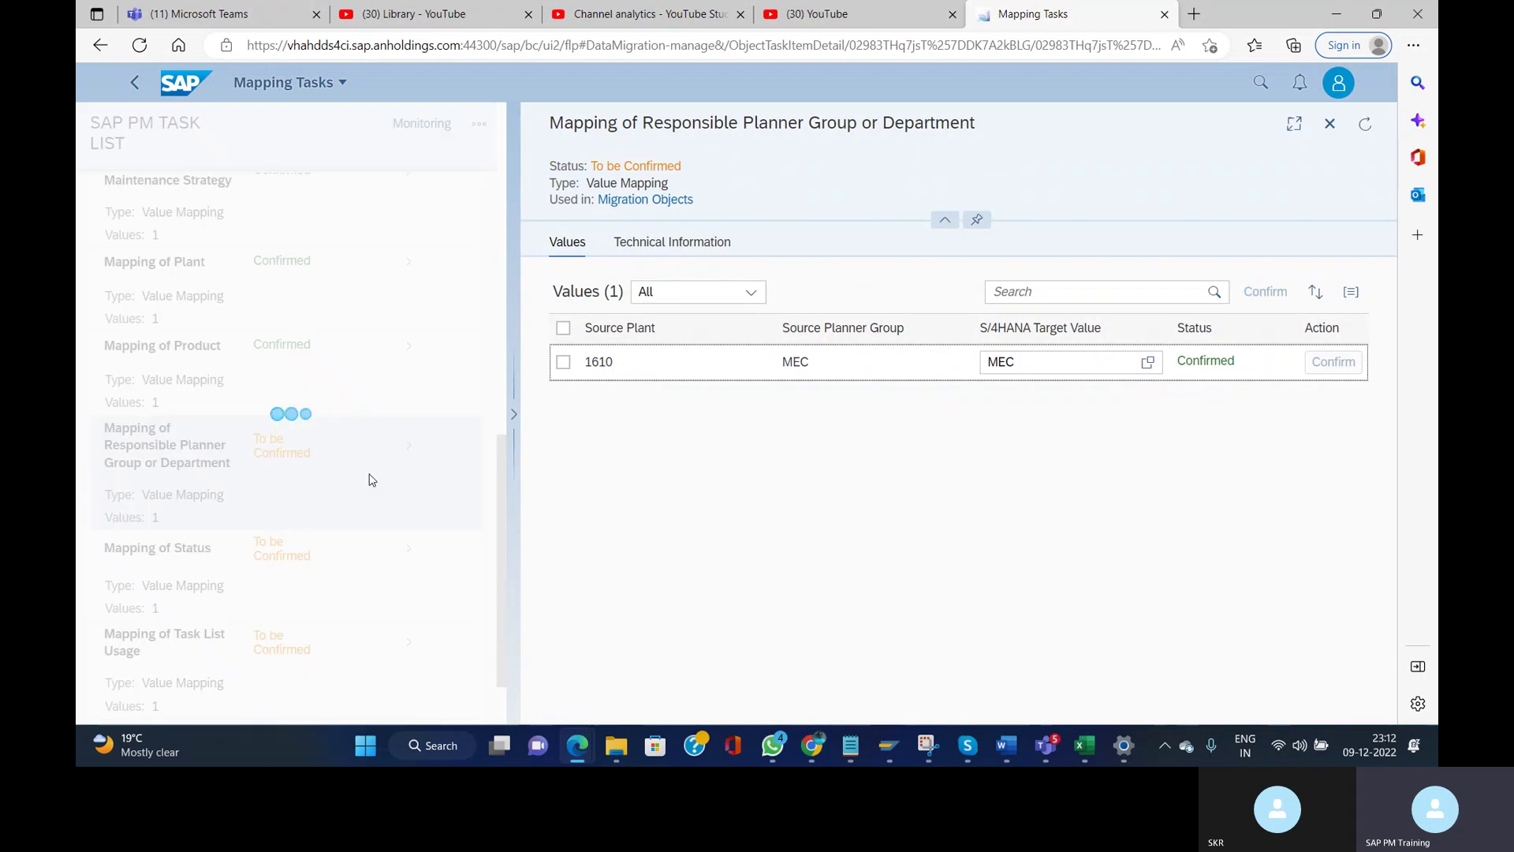
{"action": "left_click", "coordinate": [118, 565]}
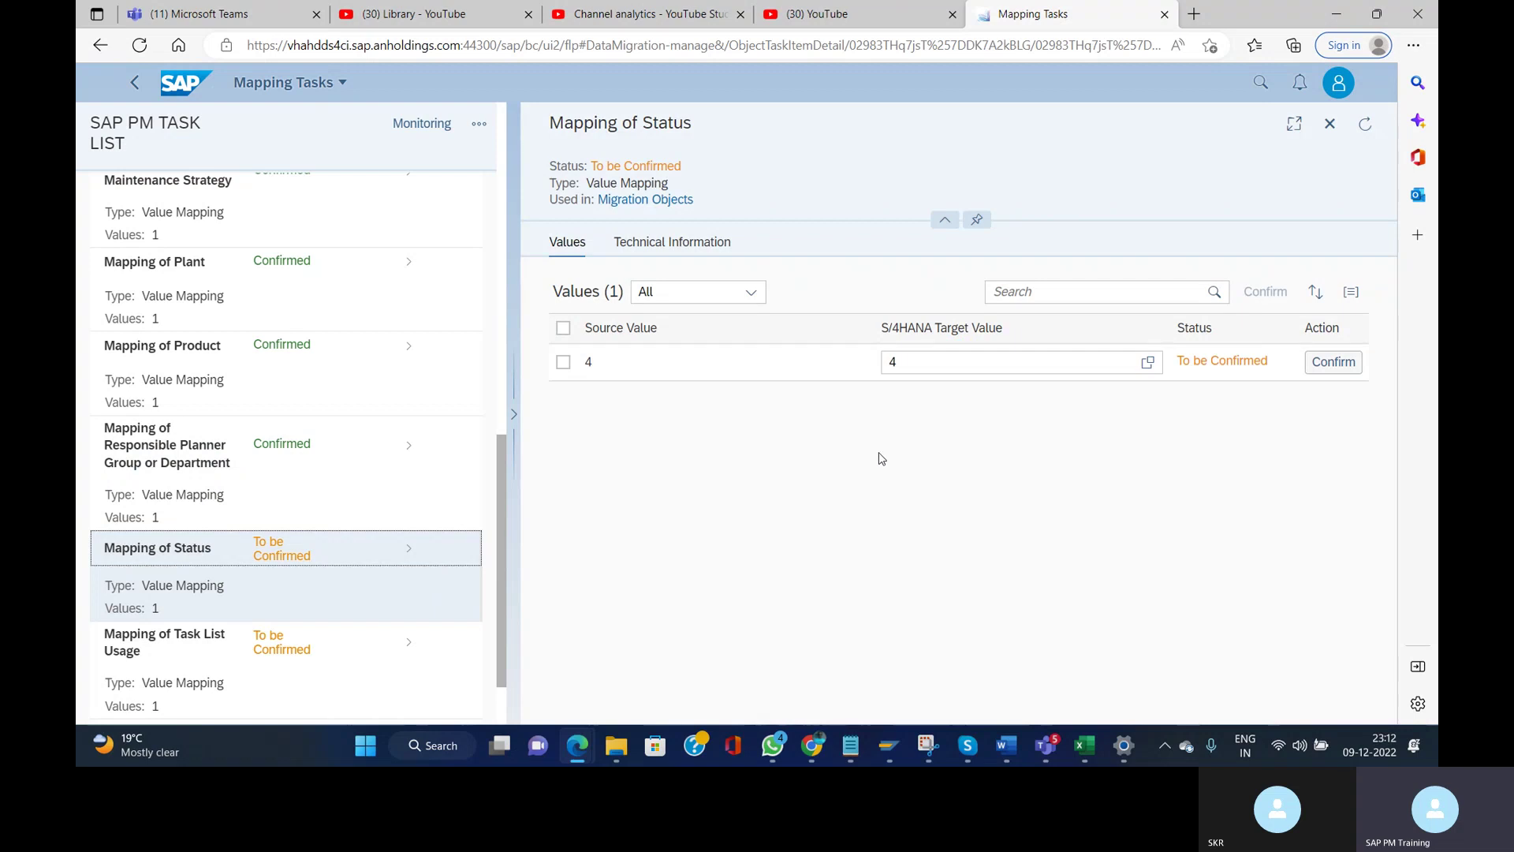
{"action": "left_click", "coordinate": [1333, 364]}
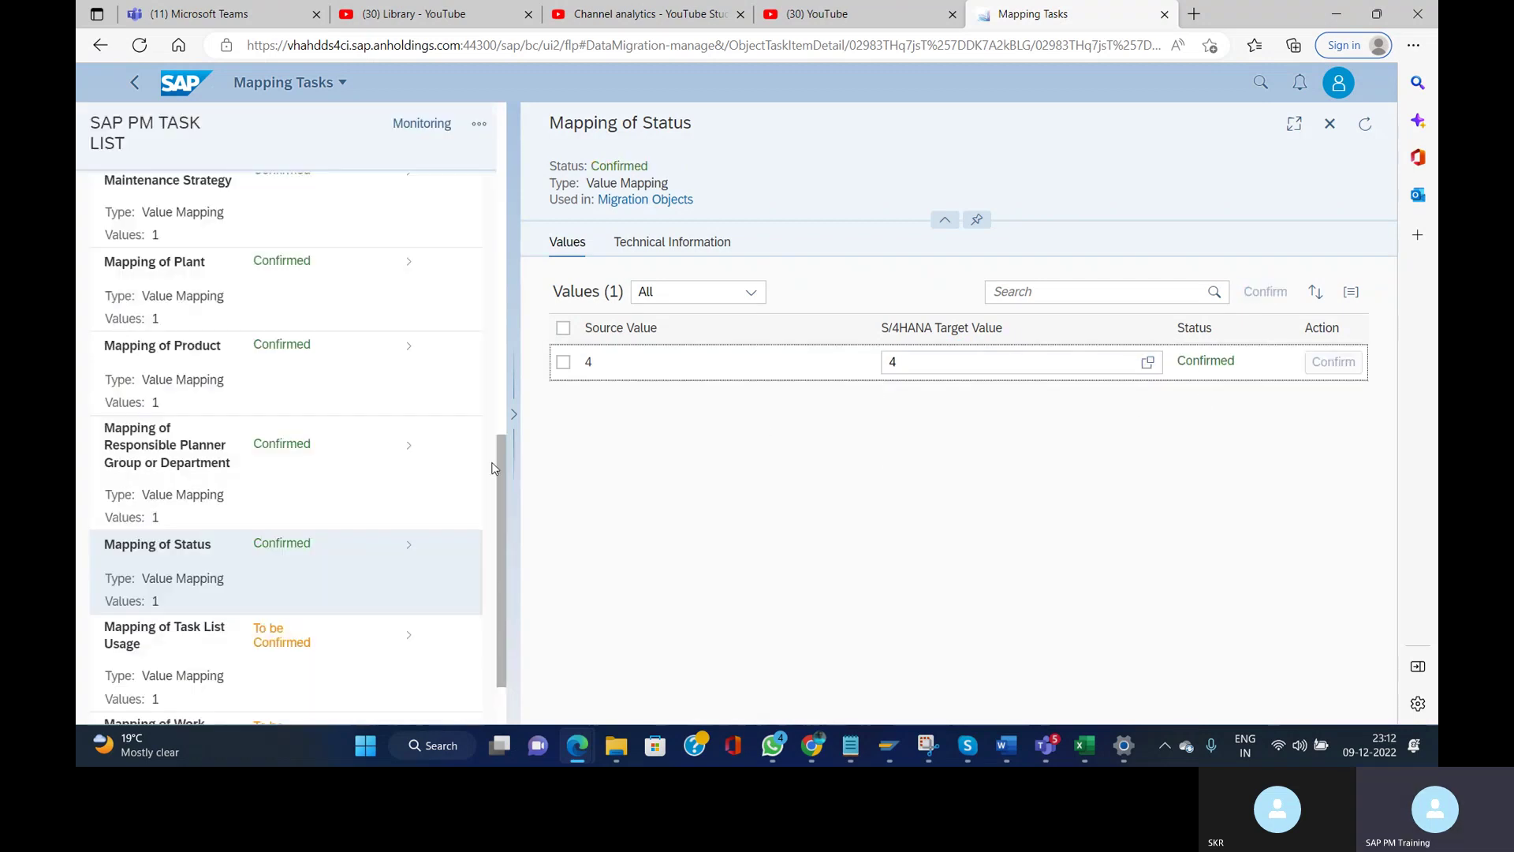
- Confirm target value 4 for the task list usage and both work centers, MECH and ELEC, for plant 1610
{"action": "scroll", "coordinate": [500, 474], "scroll_direction": "down", "scroll_amount": 1}
{"action": "left_click", "coordinate": [275, 574]}
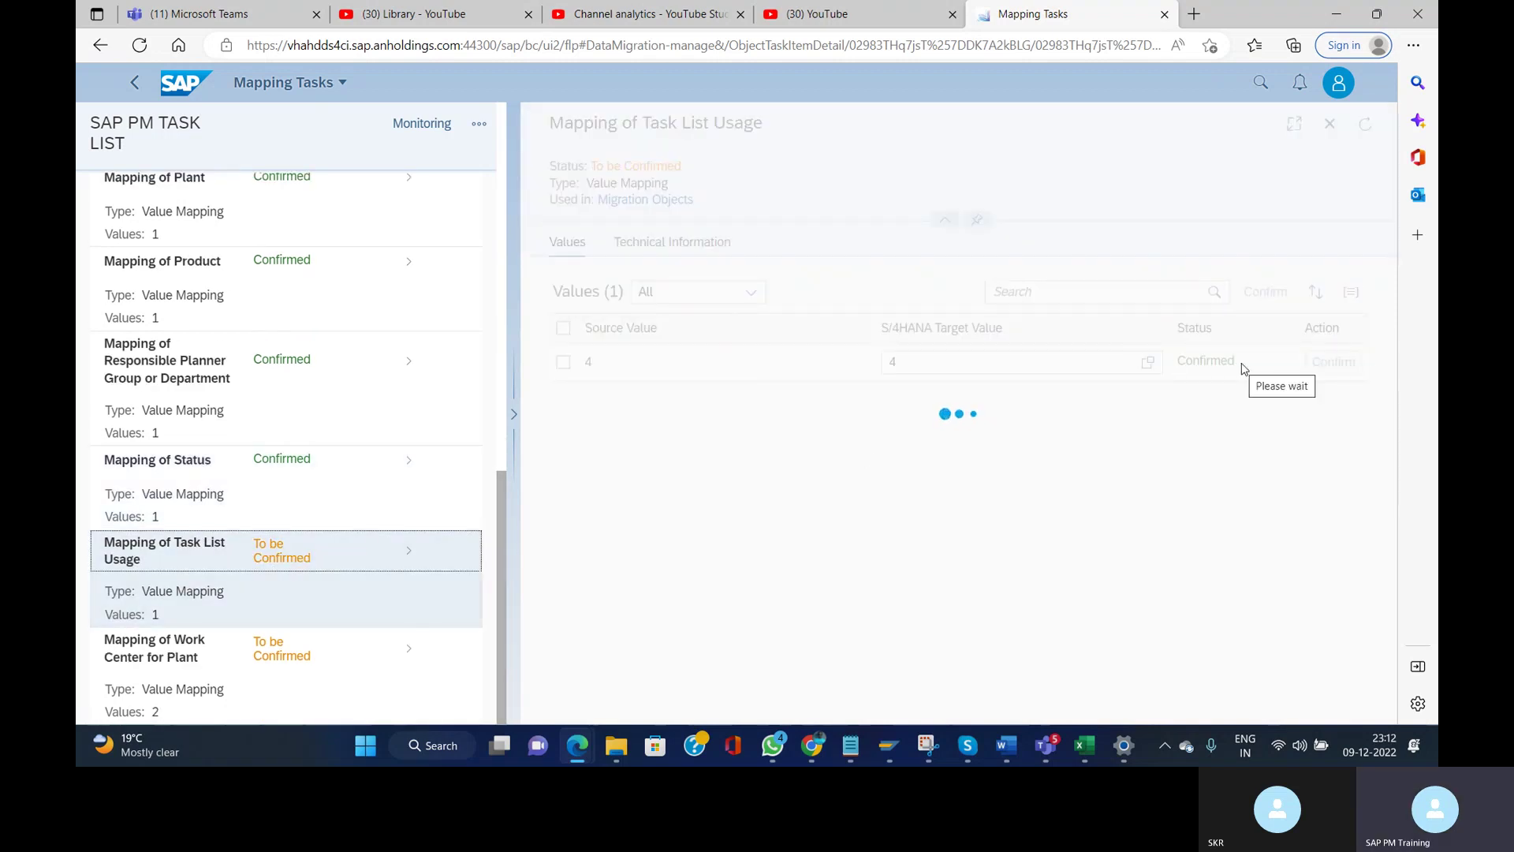
{"action": "left_click", "coordinate": [1349, 370]}
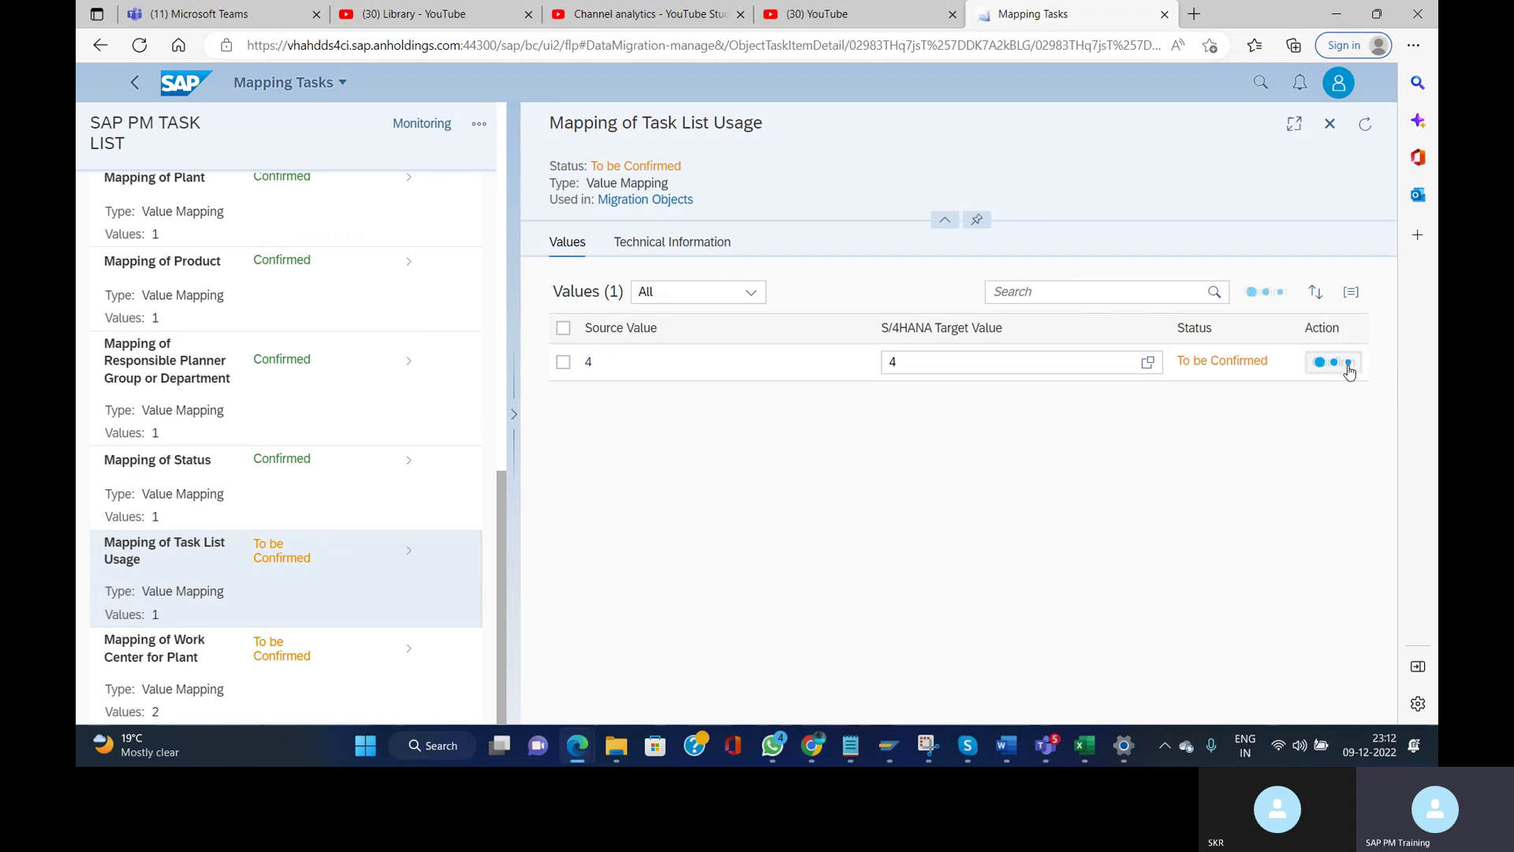
{"action": "left_click", "coordinate": [253, 665]}
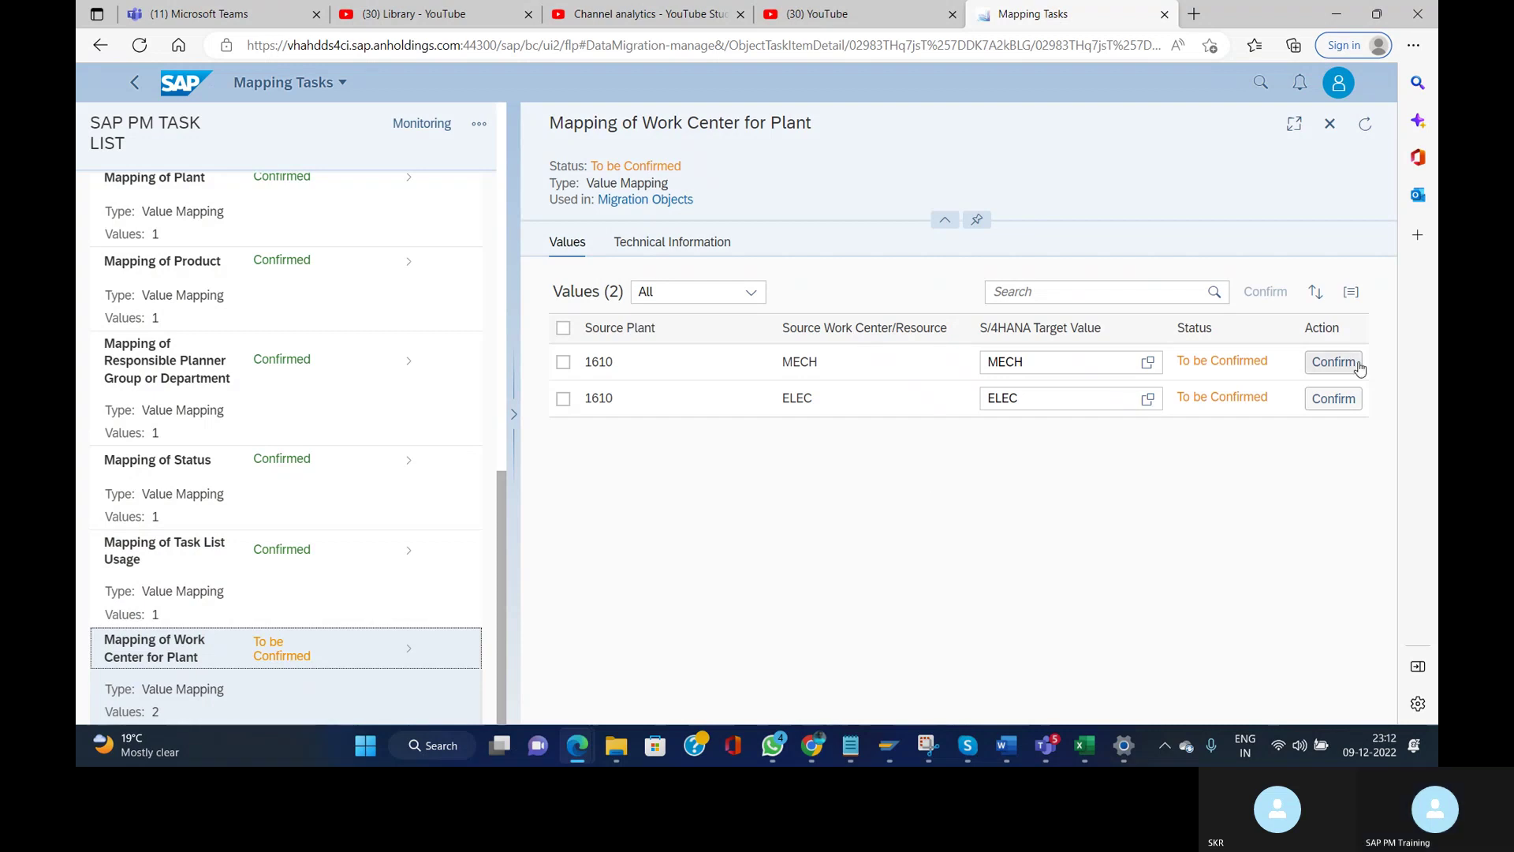
{"action": "left_click", "coordinate": [1339, 367]}
{"action": "left_click", "coordinate": [1331, 400]}
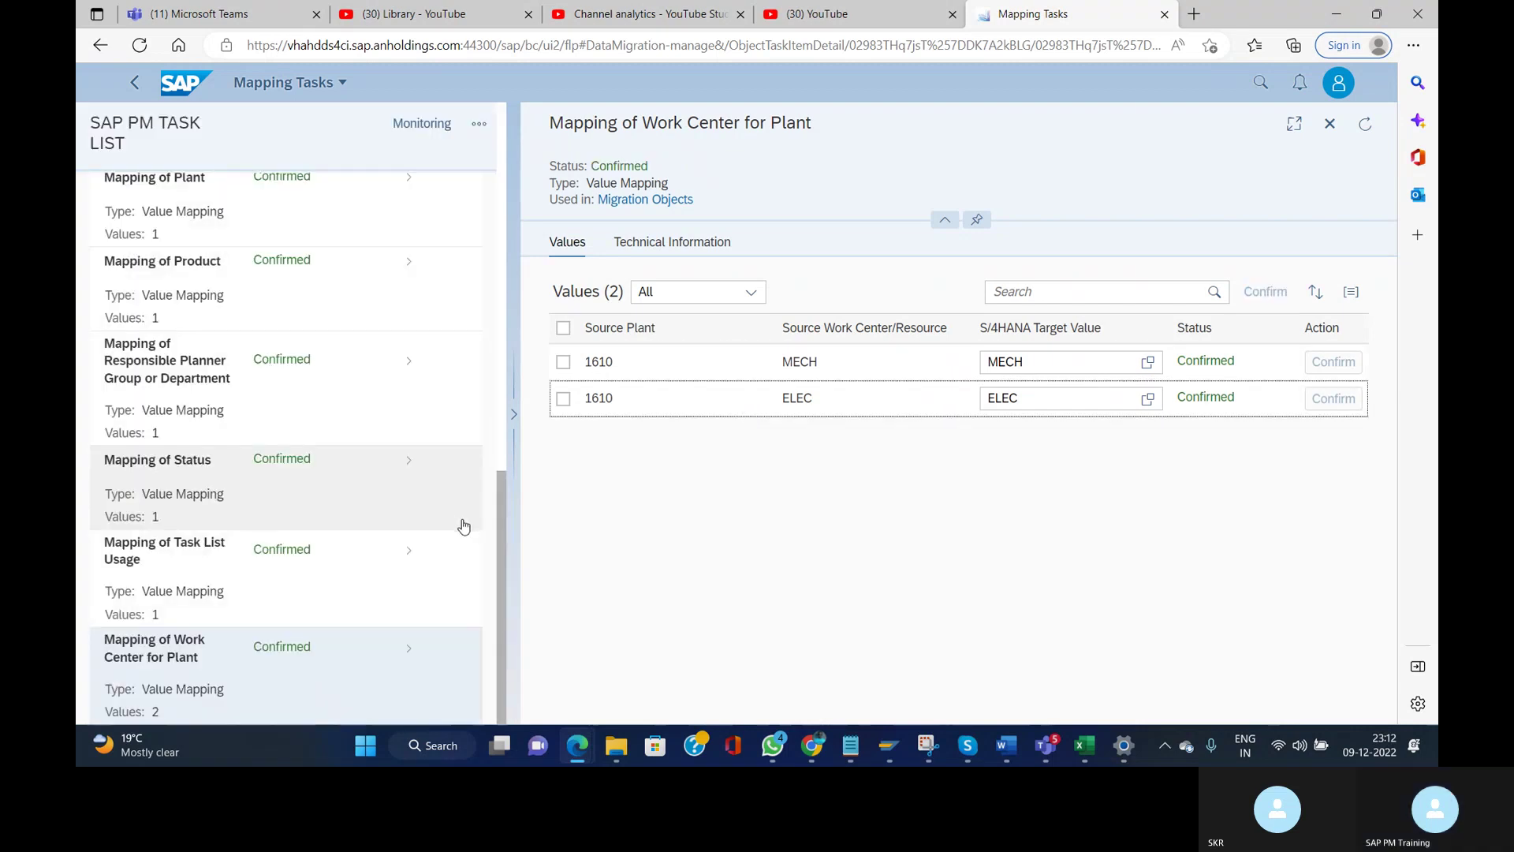
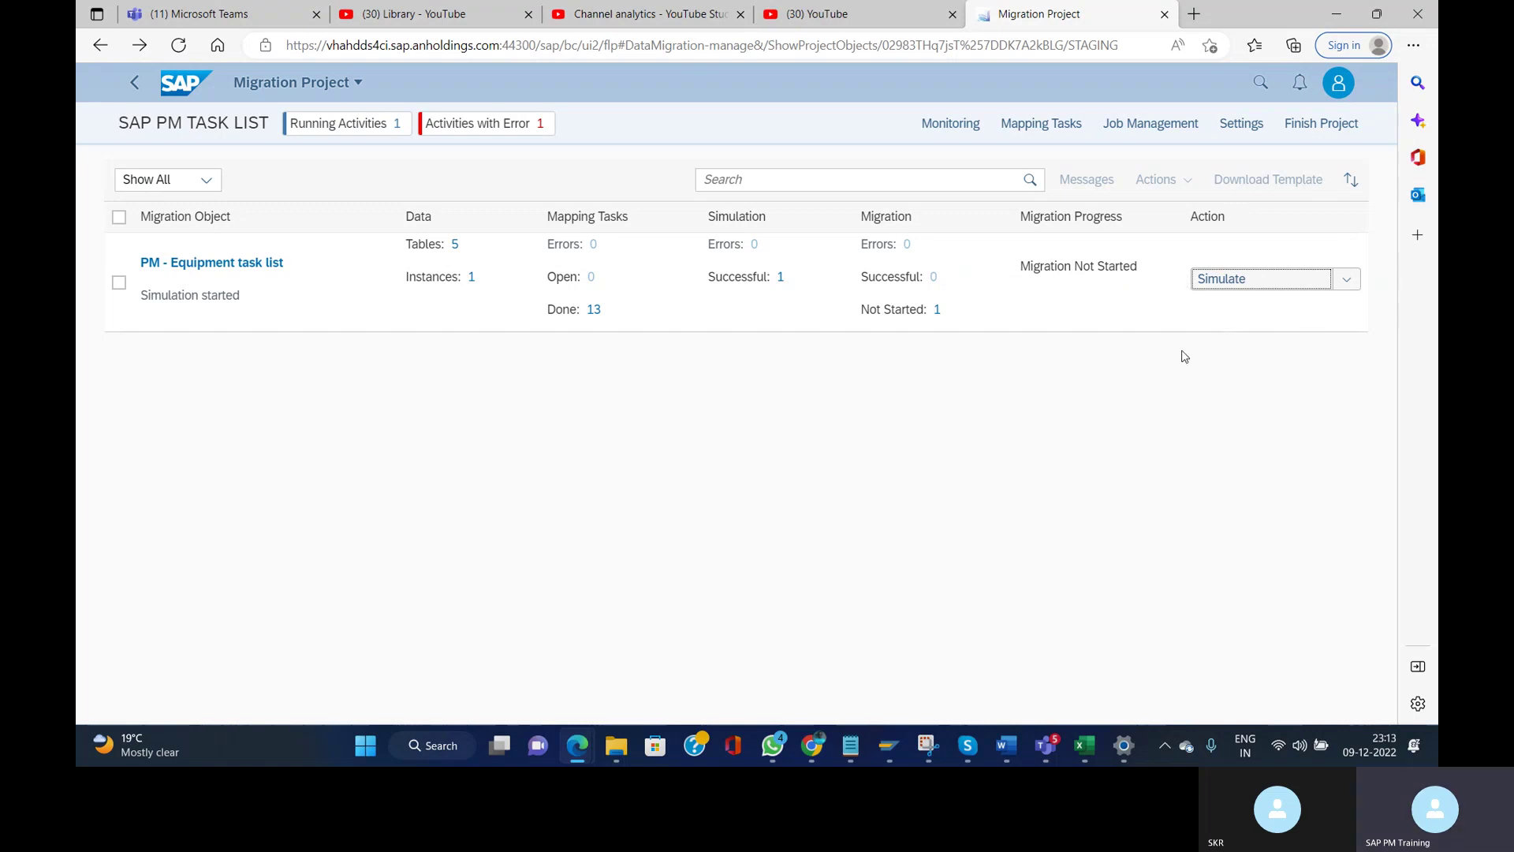
- Start the migration of all PM - Equipment task list instances in the project overview and accept the warning
{"action": "left_click", "coordinate": [1350, 283]}
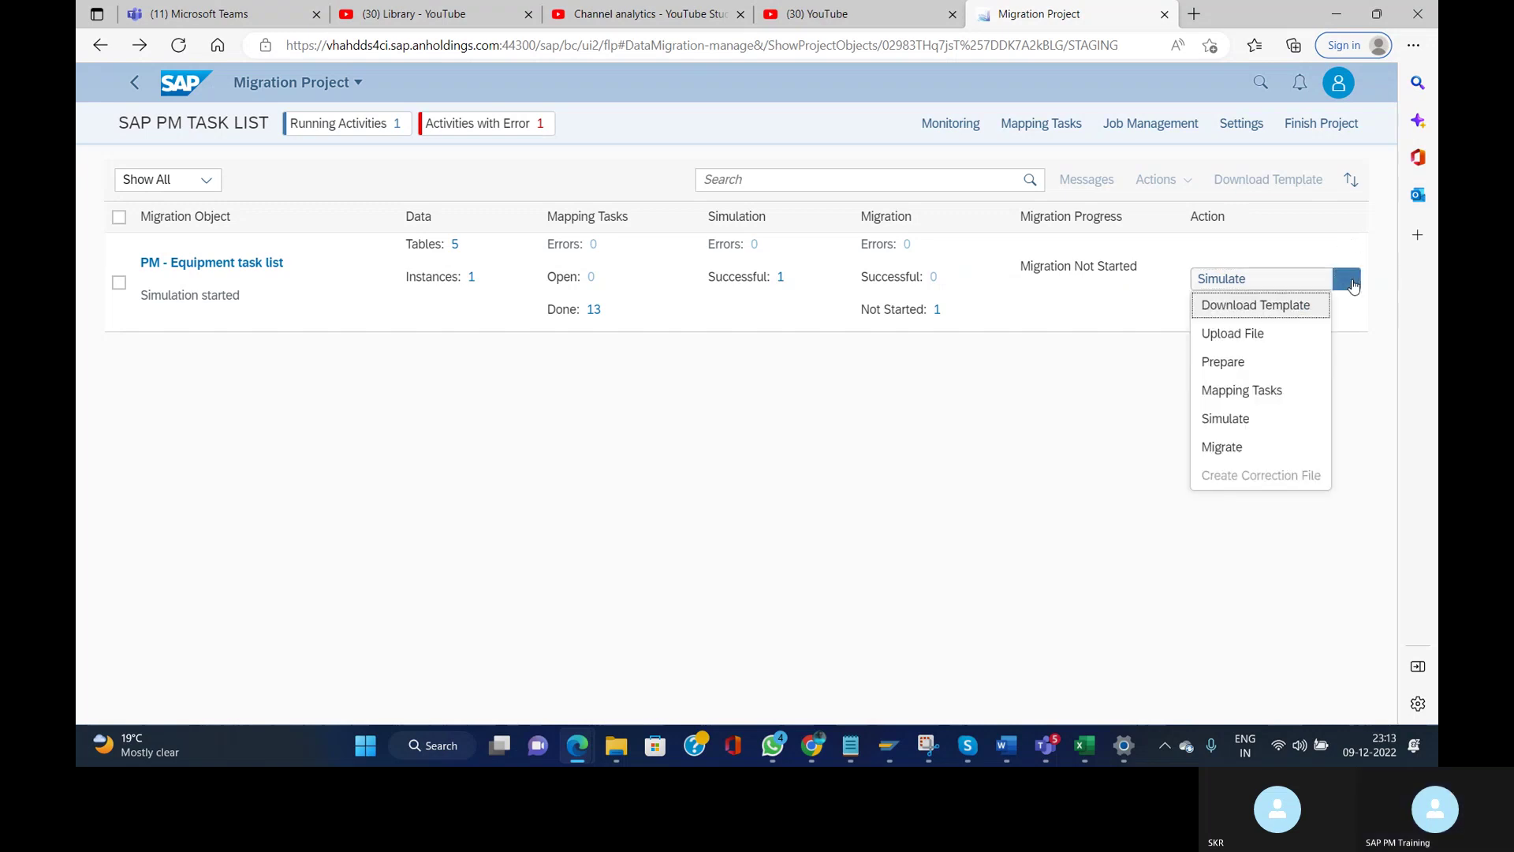
{"action": "left_click", "coordinate": [1063, 508]}
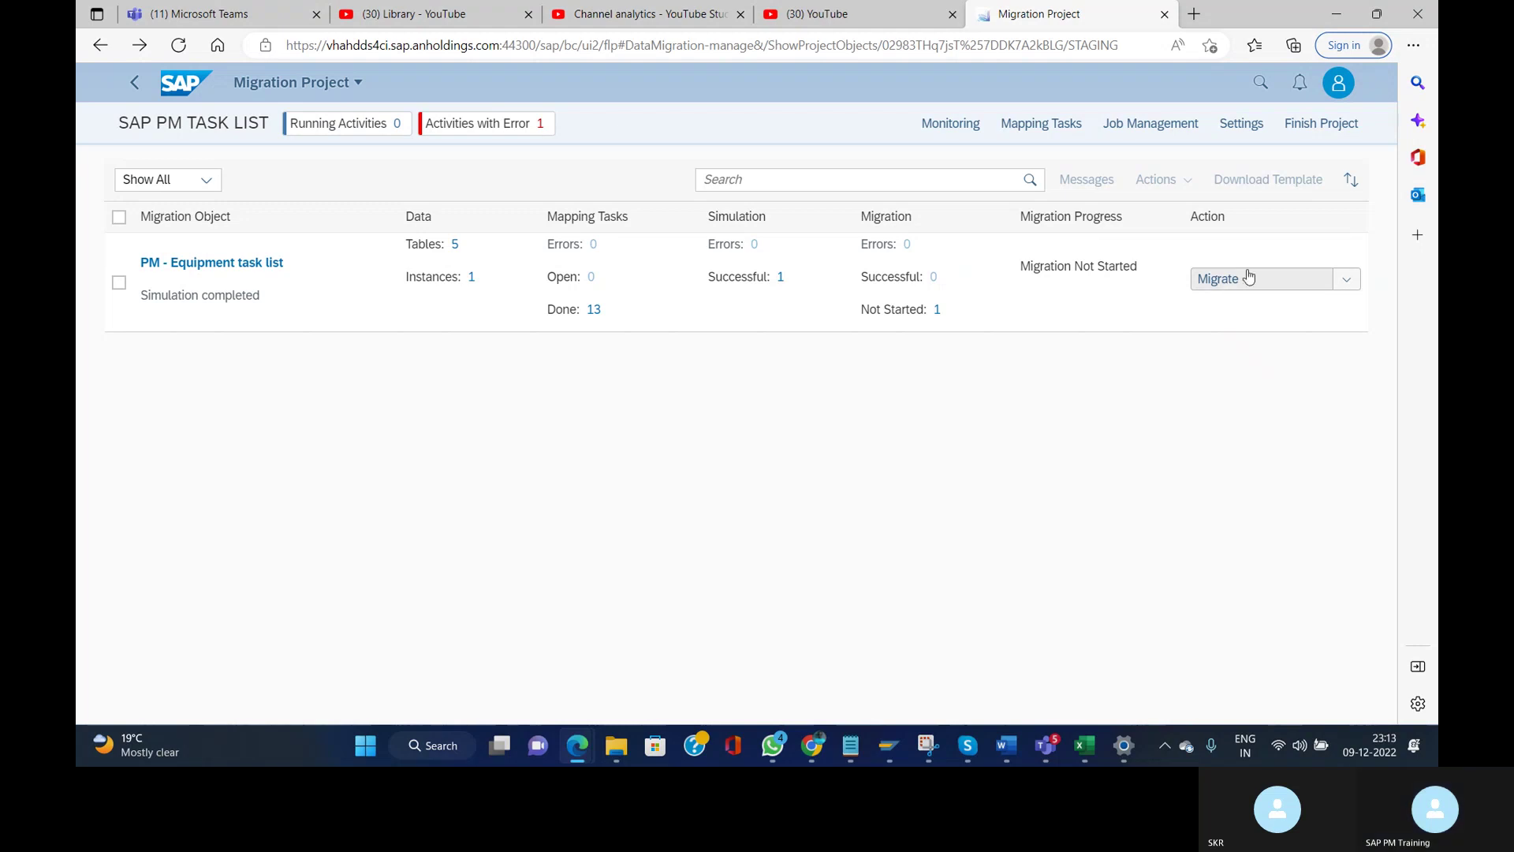
{"action": "left_click", "coordinate": [1249, 288]}
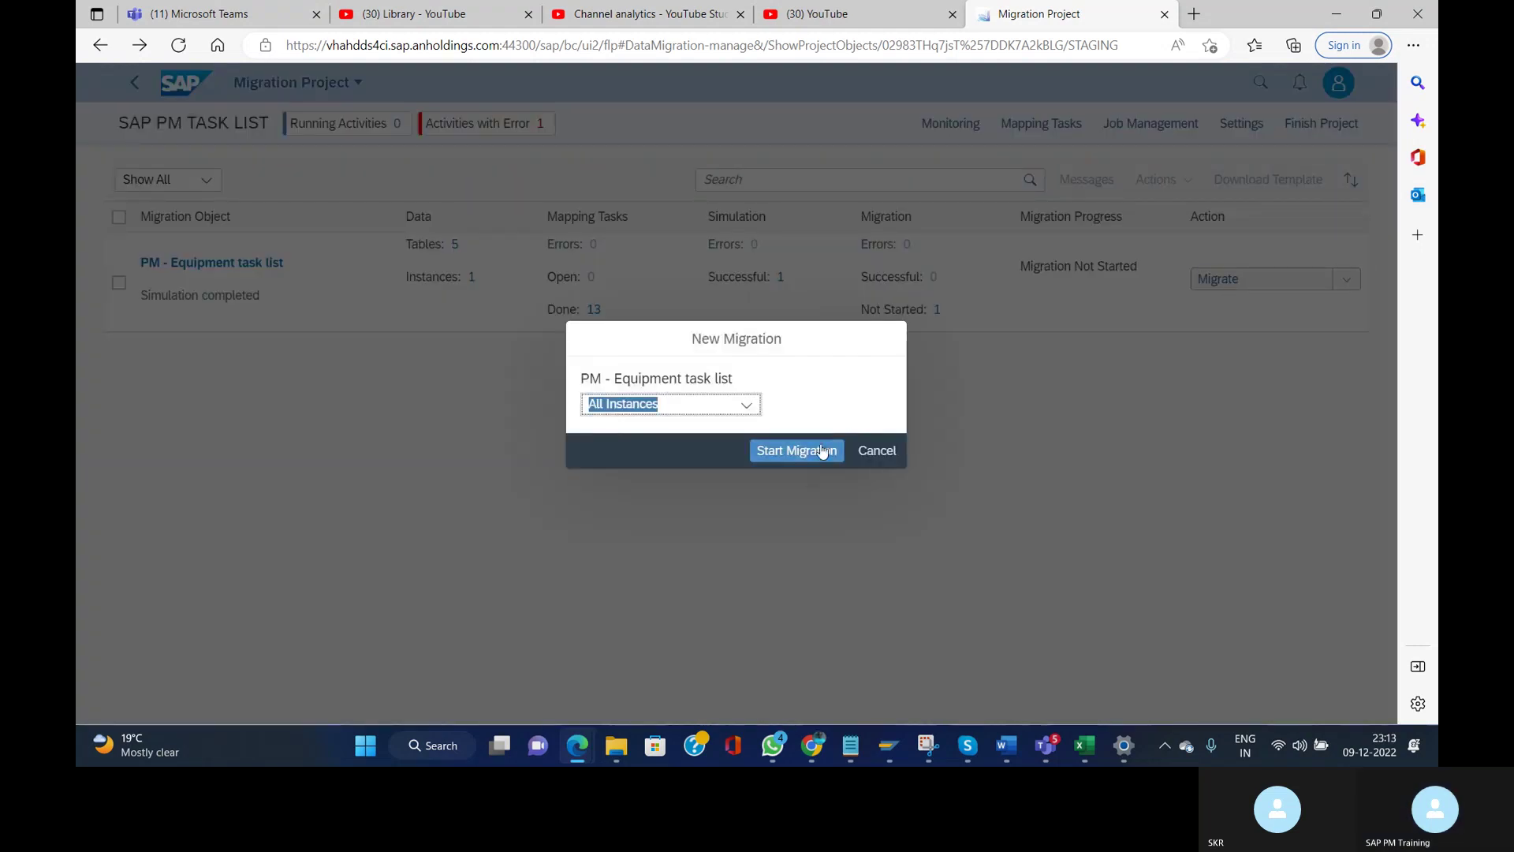
{"action": "left_click", "coordinate": [792, 455]}
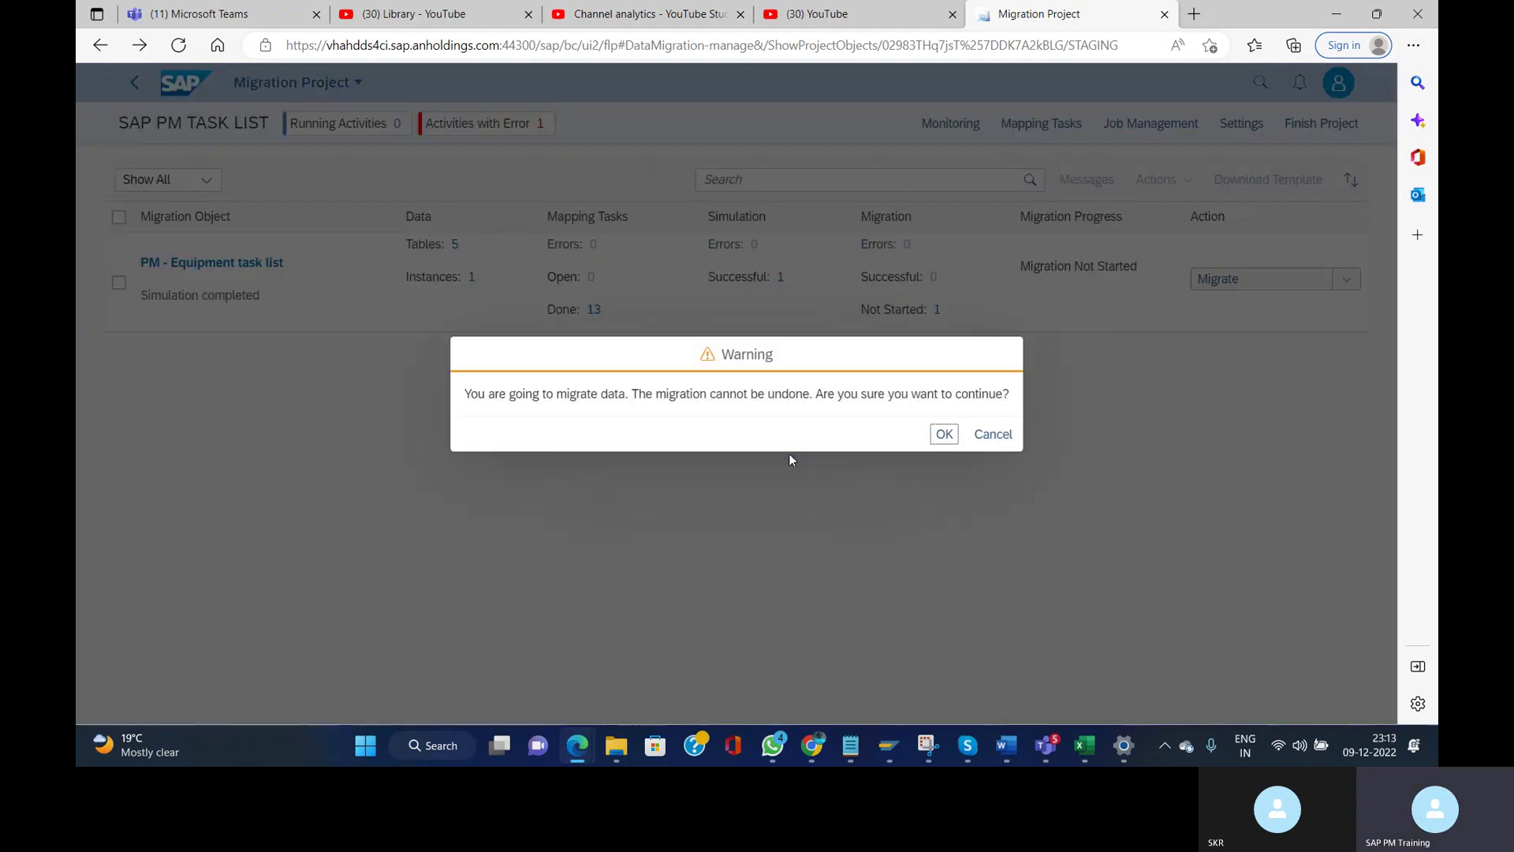
{"action": "left_click", "coordinate": [944, 434]}
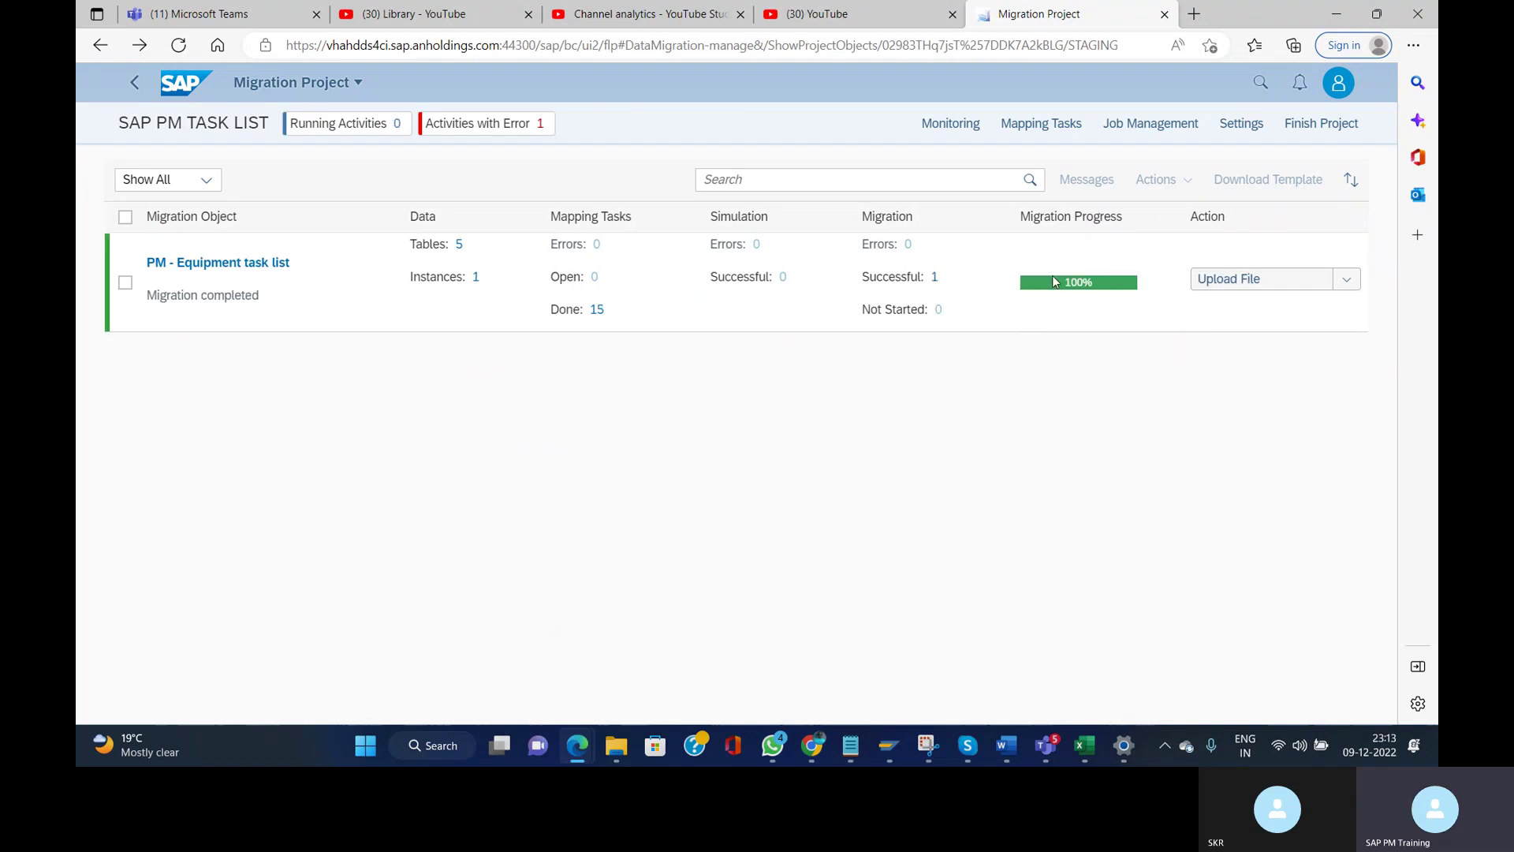
{"action": "mouse_move", "coordinate": [1074, 309]}
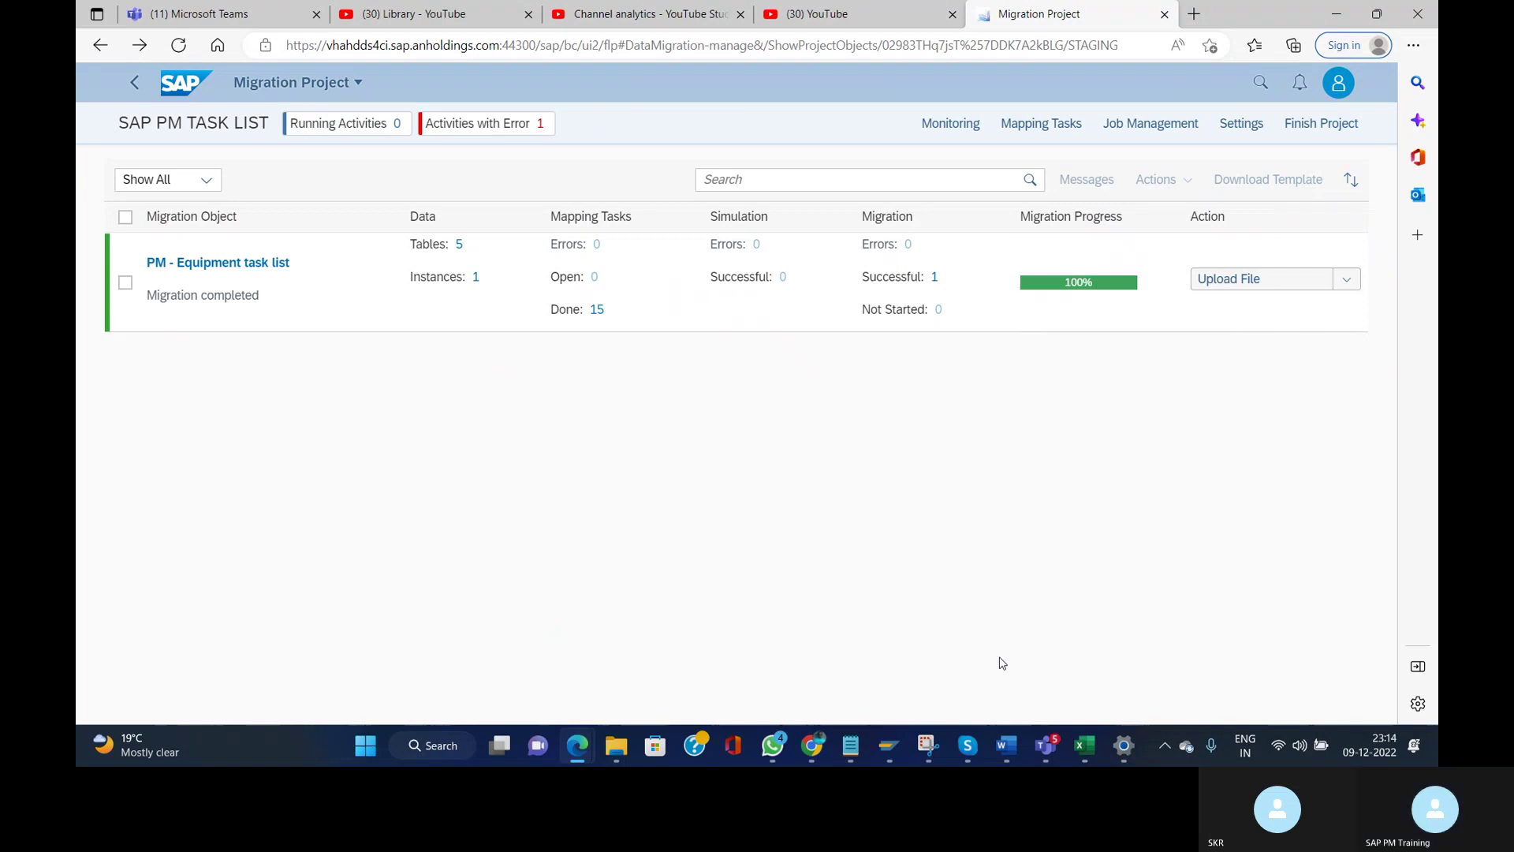
- Switch to the SAP GUI session and display the task list operations for equipment 10000061
{"action": "left_click", "coordinate": [899, 755]}
{"action": "left_click", "coordinate": [1044, 676]}
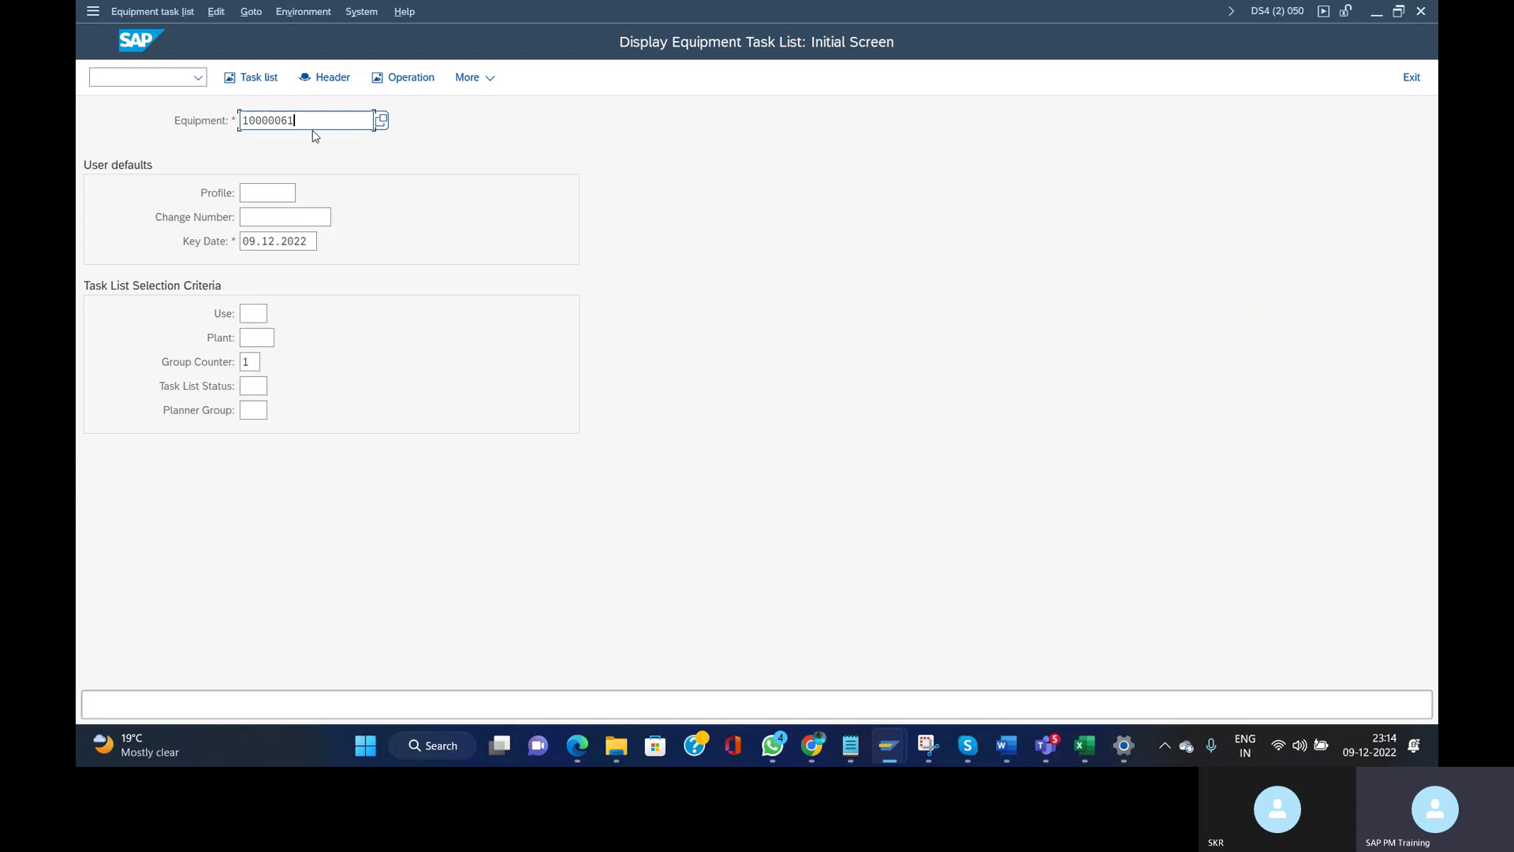
{"action": "key", "text": "Return"}
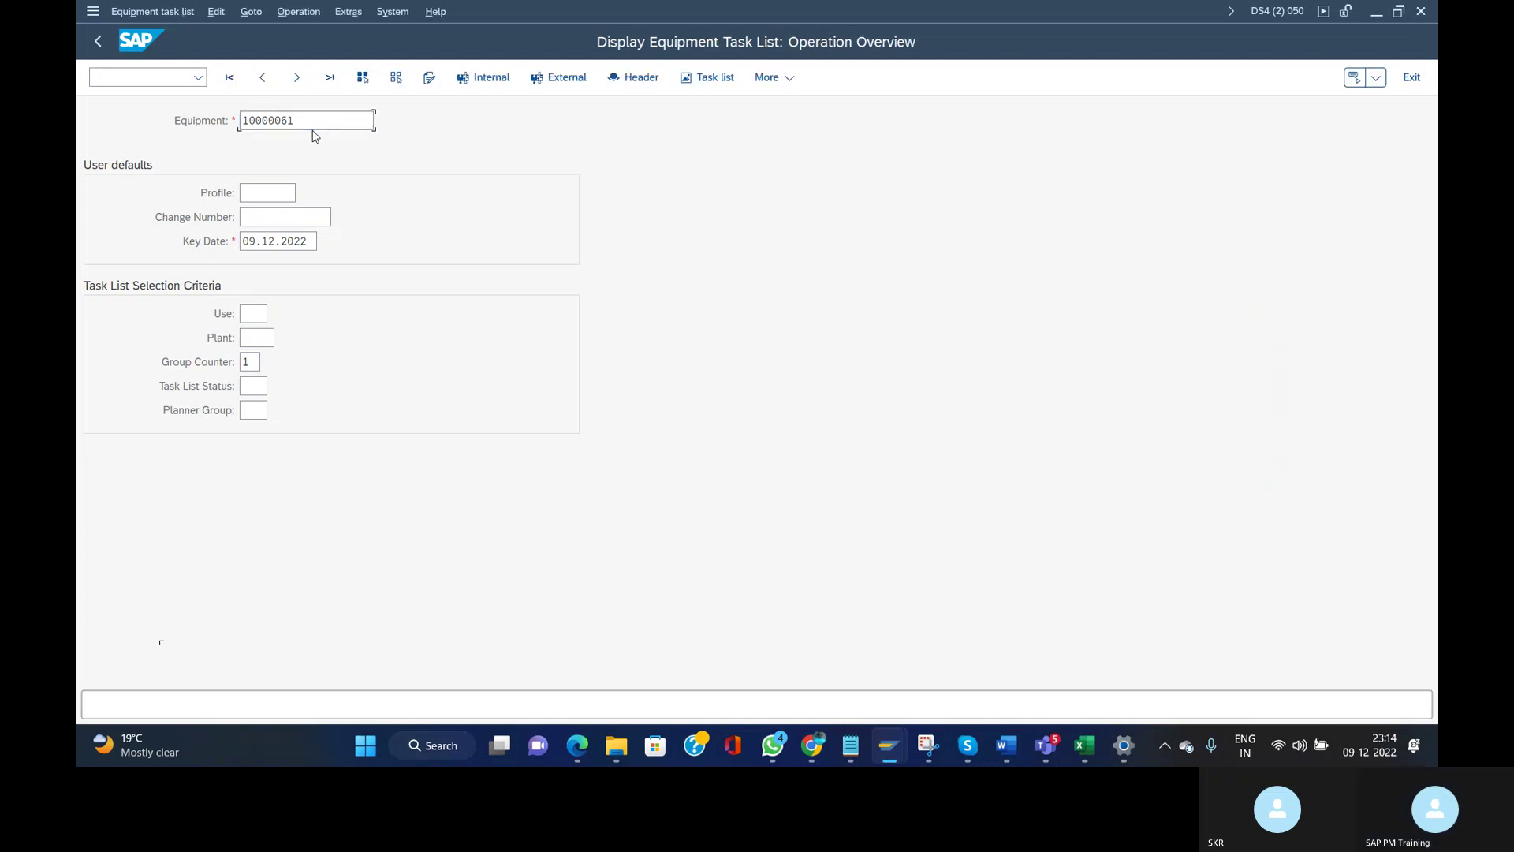
{"action": "left_click", "coordinate": [324, 284]}
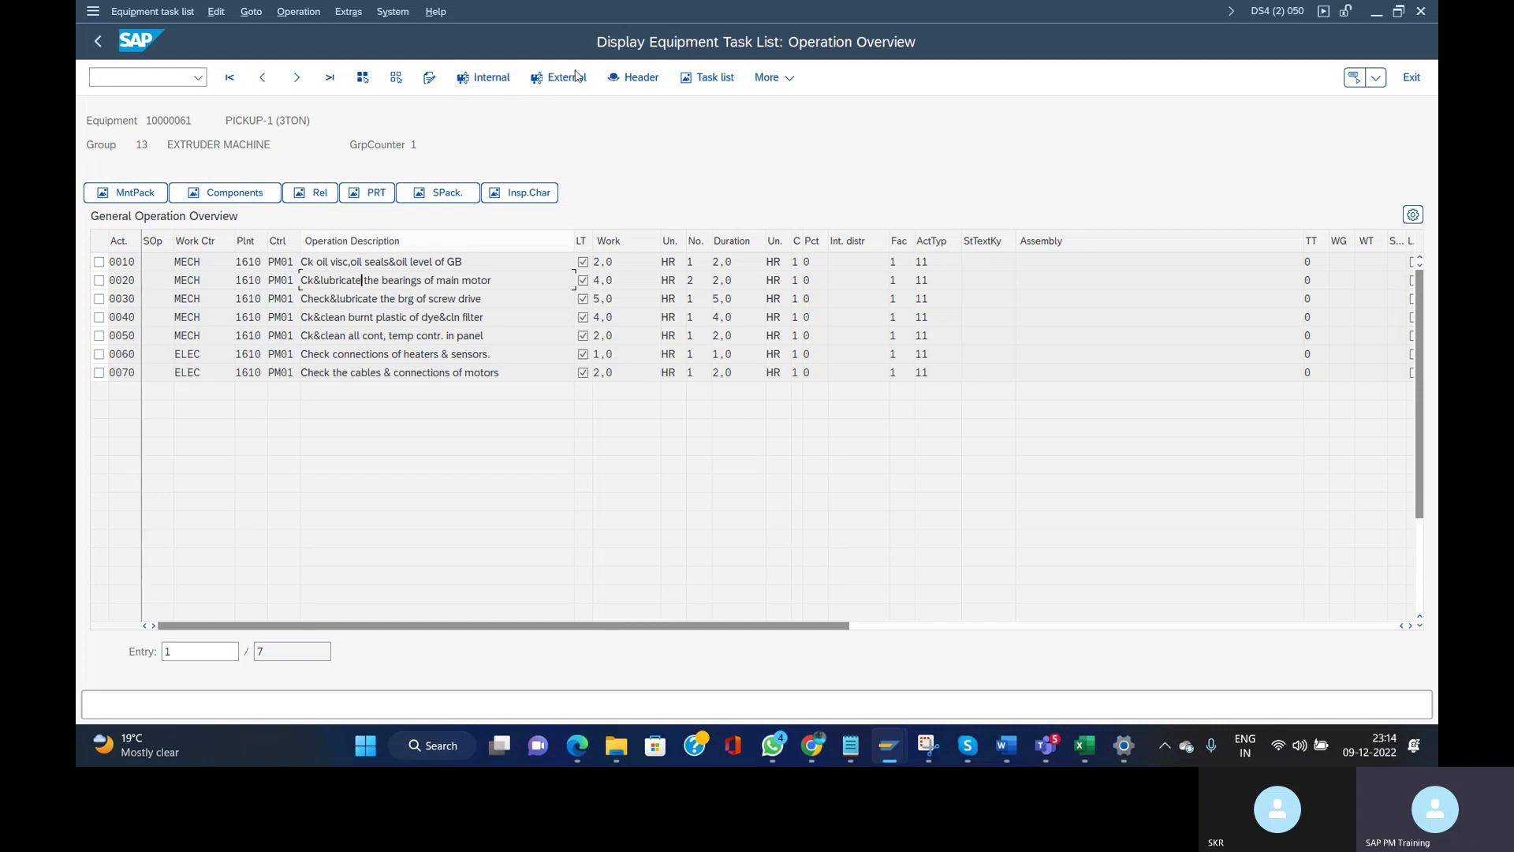
- Review the task list's general header data and the maintenance packages assigned to its operations, and return to the operation overview
{"action": "left_click", "coordinate": [632, 79]}
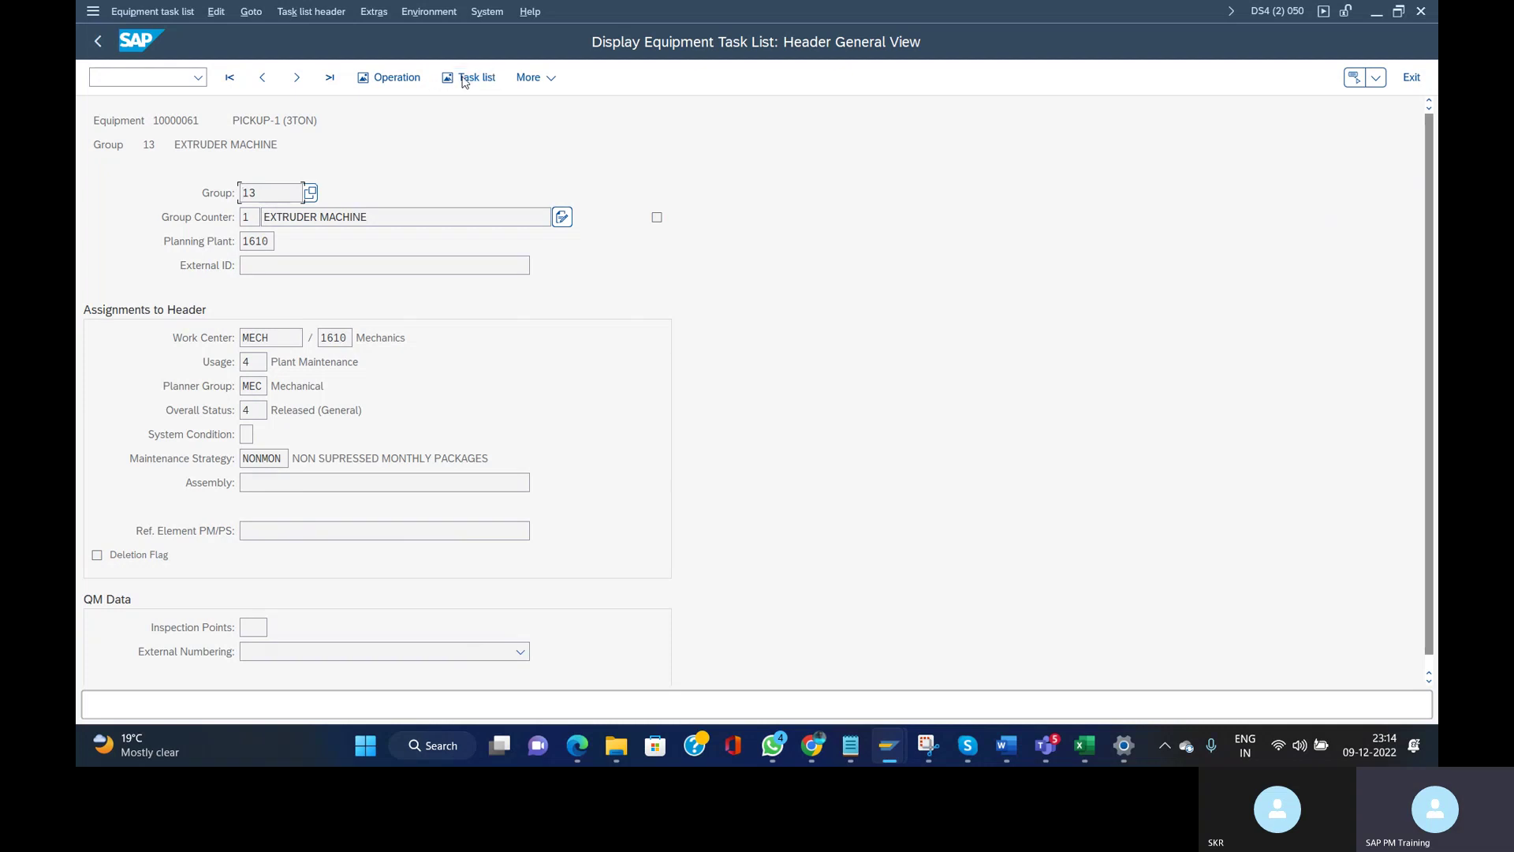
{"action": "left_click", "coordinate": [391, 78]}
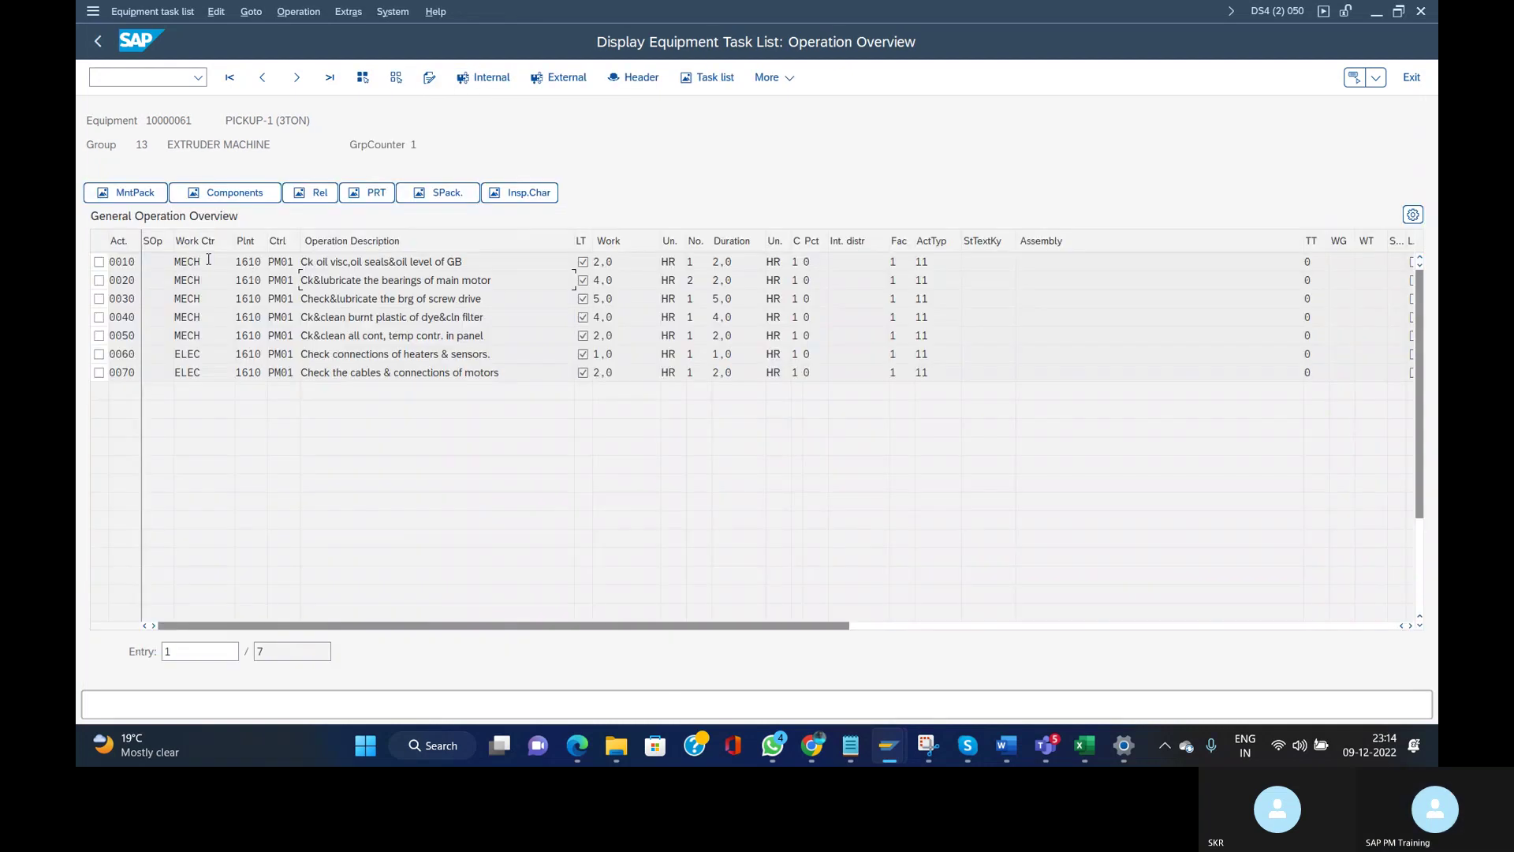
{"action": "left_click", "coordinate": [127, 192]}
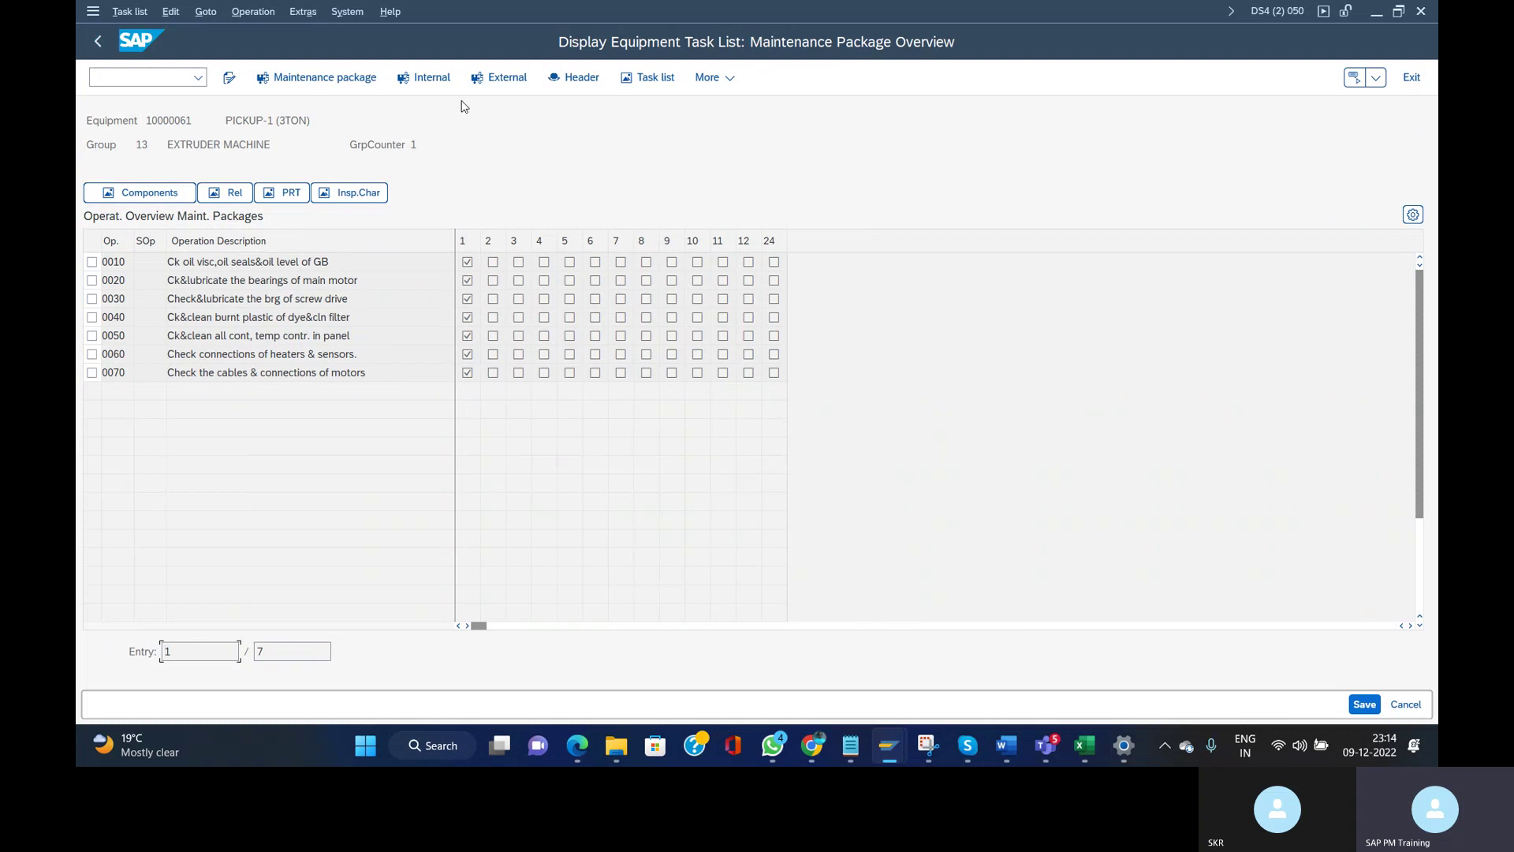
{"action": "left_click", "coordinate": [584, 87]}
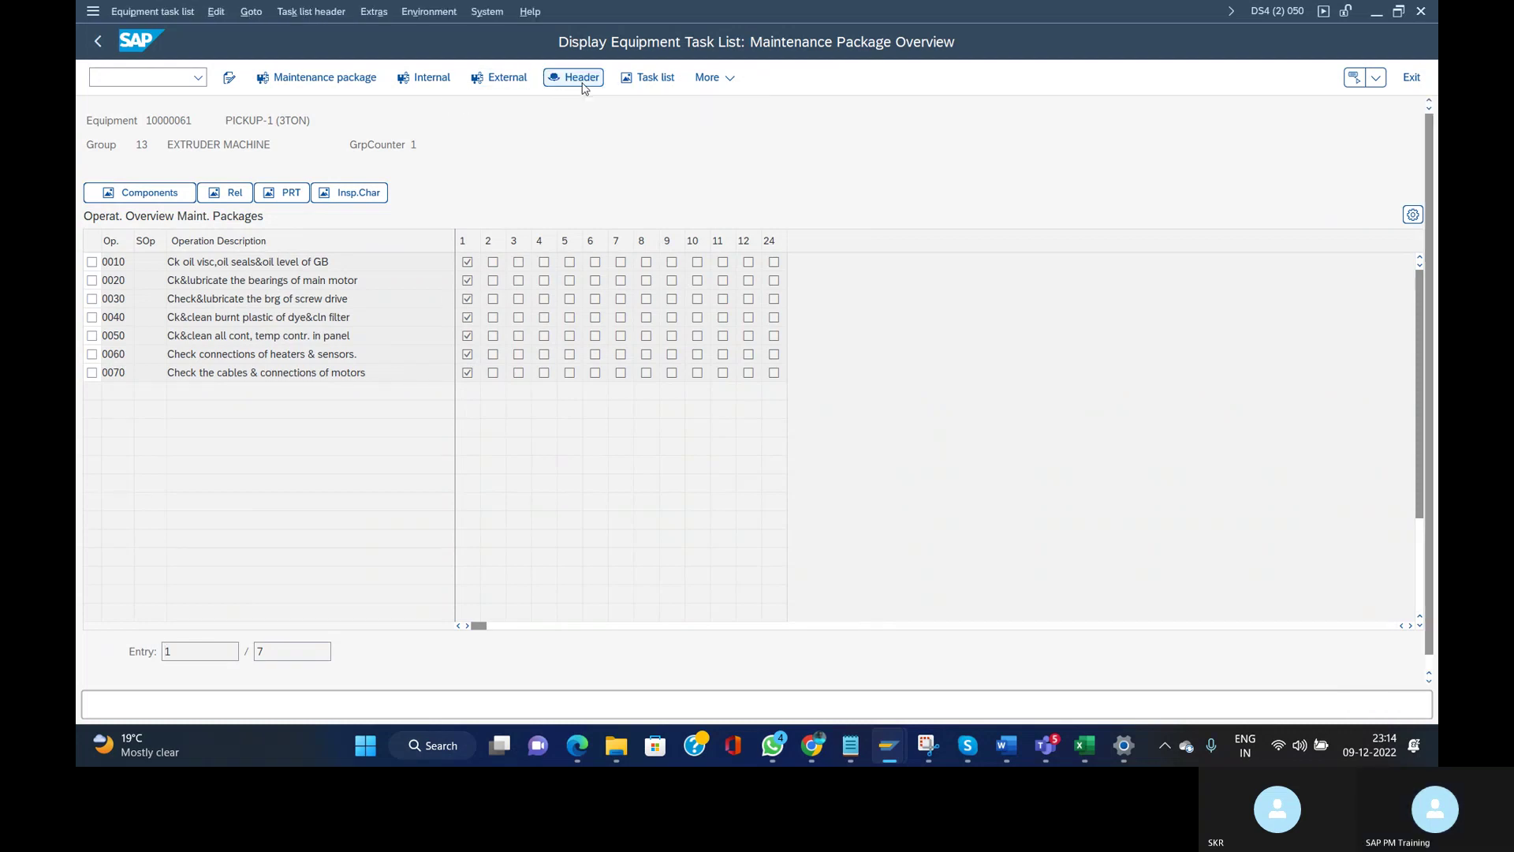
{"action": "left_click", "coordinate": [395, 79]}
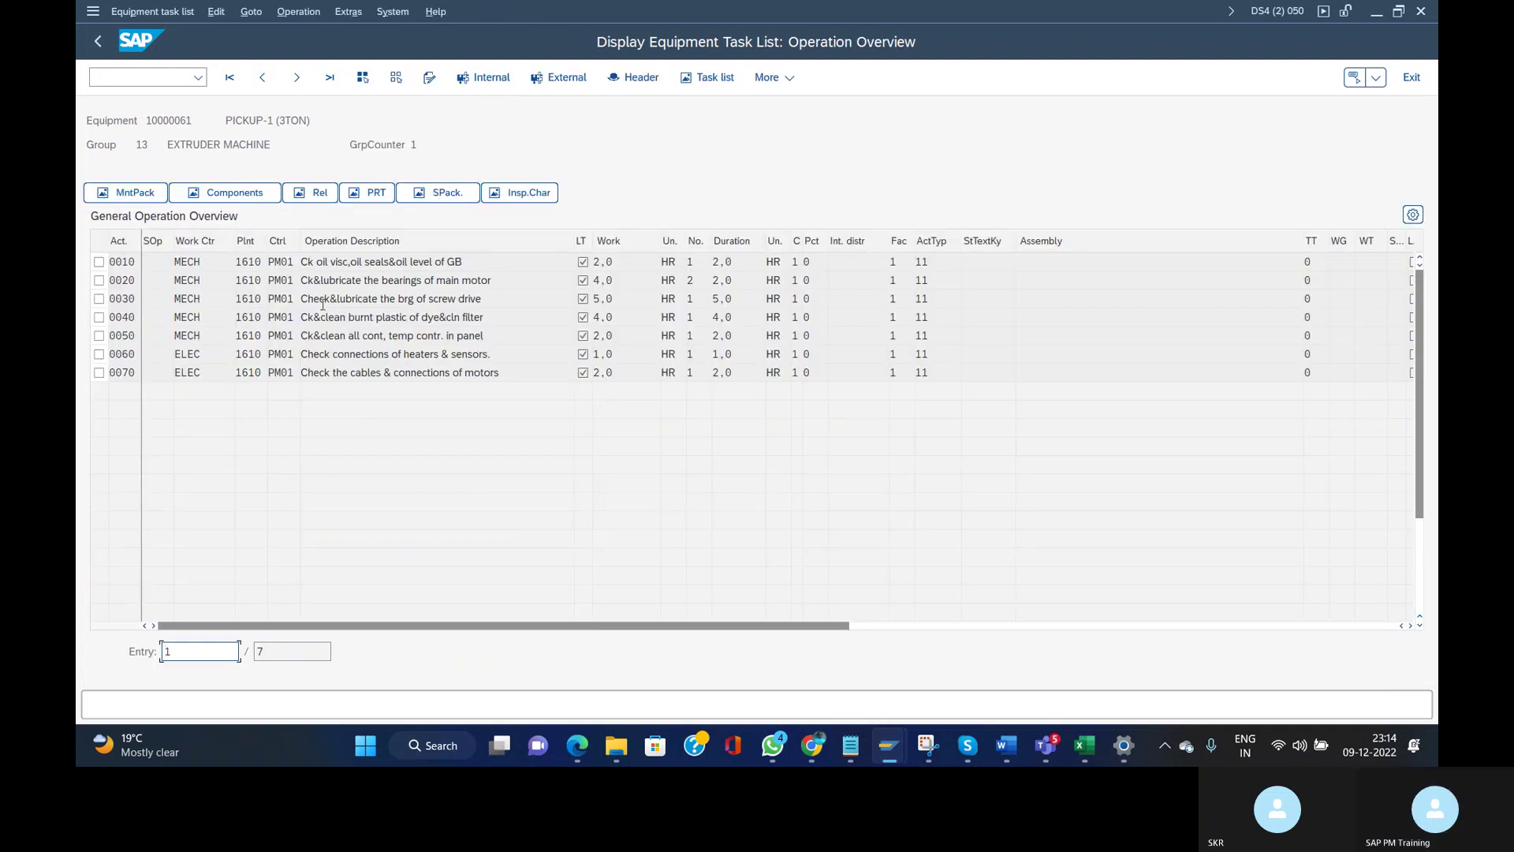
- Check the material component assigned to operation 0010, return to the operation overview and deselect the operation
{"action": "left_click", "coordinate": [99, 261]}
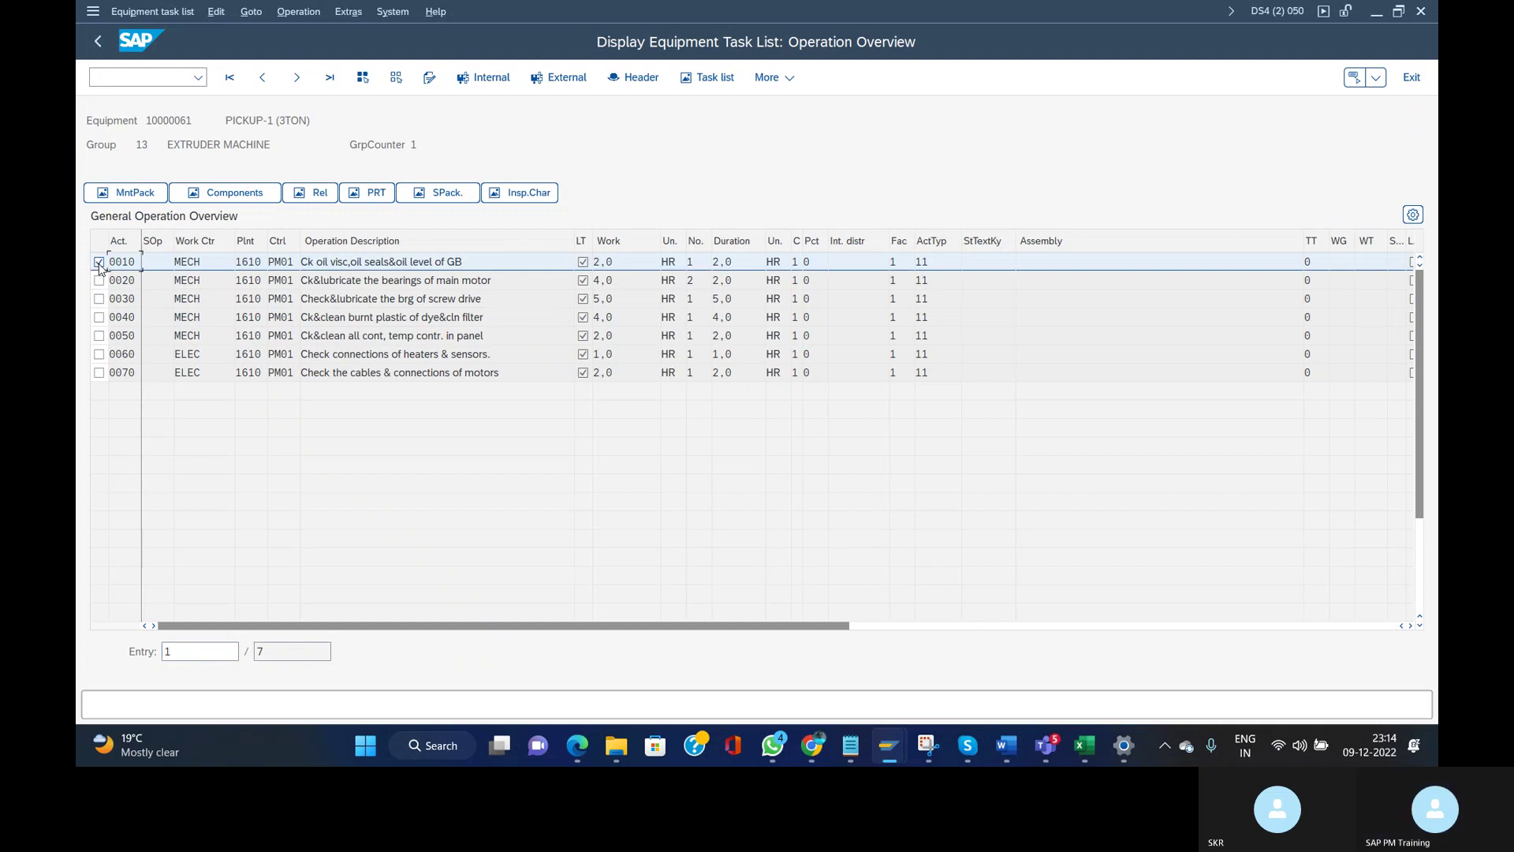
{"action": "left_click", "coordinate": [244, 195]}
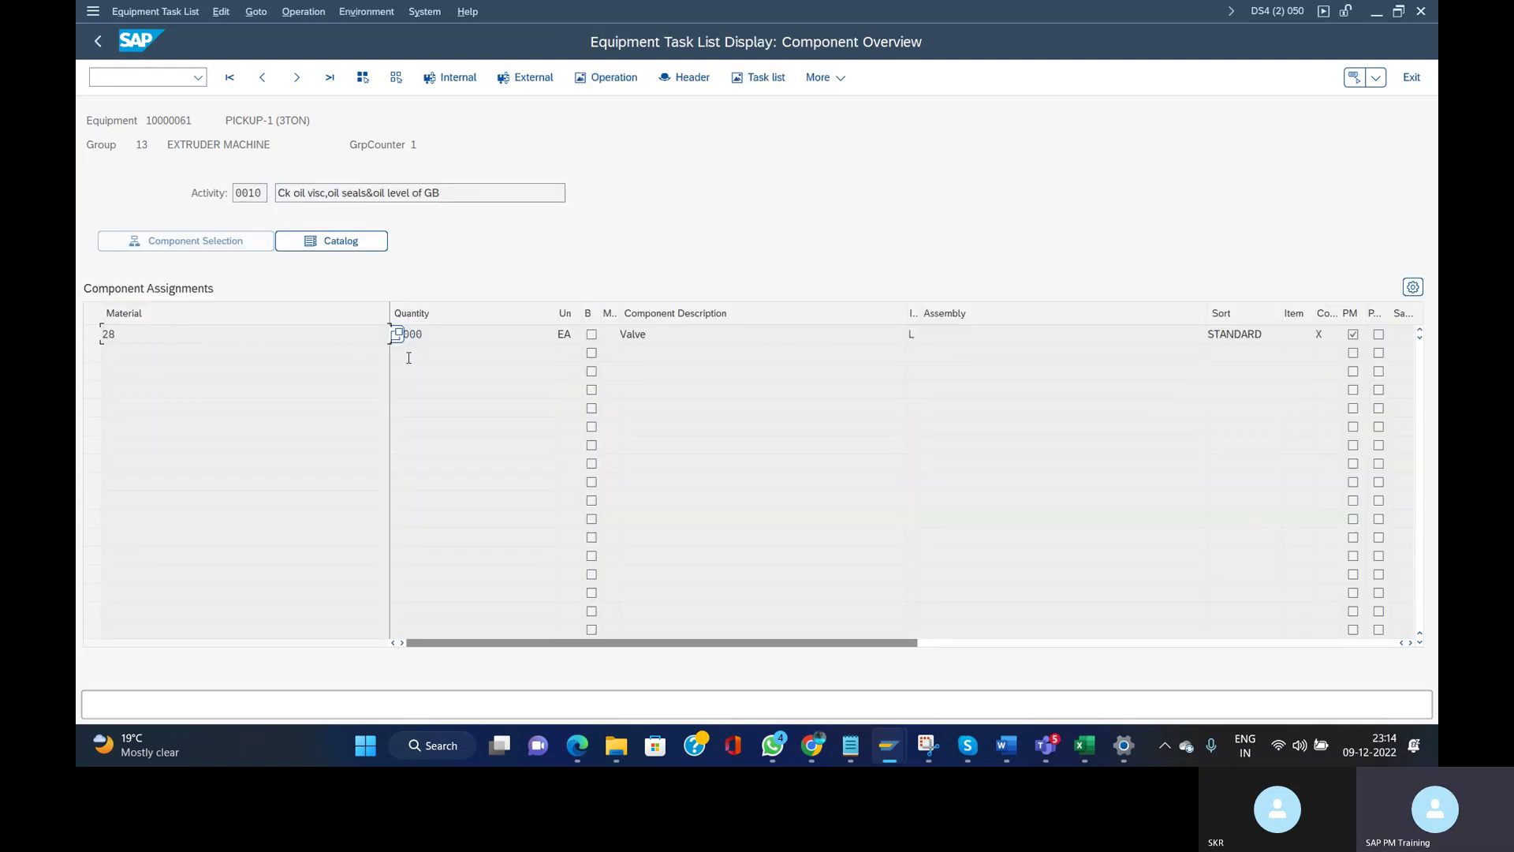
{"action": "left_click", "coordinate": [143, 333]}
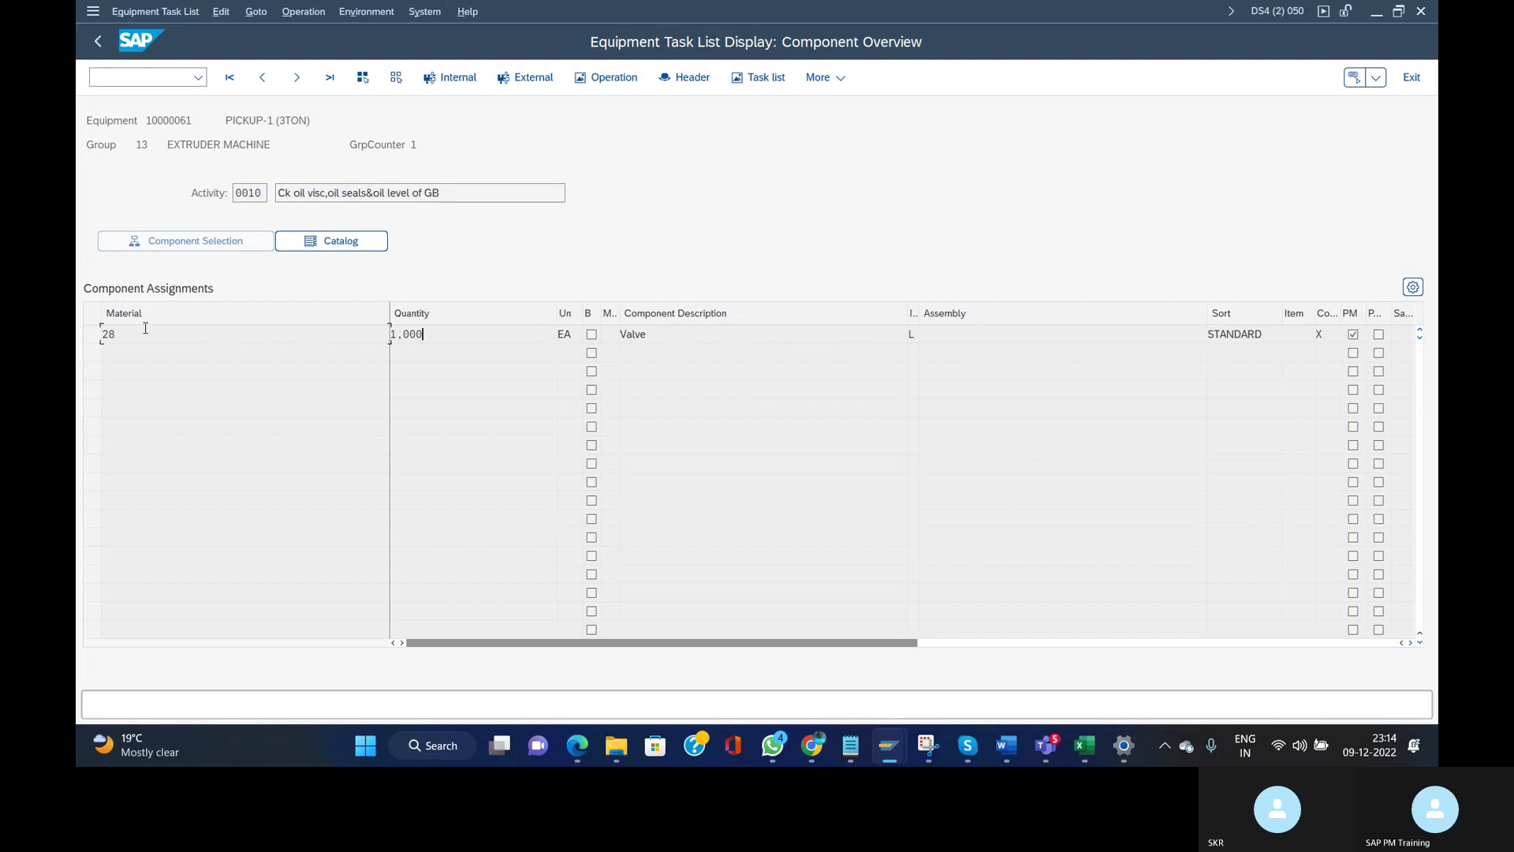
{"action": "key", "text": "shift+Home"}
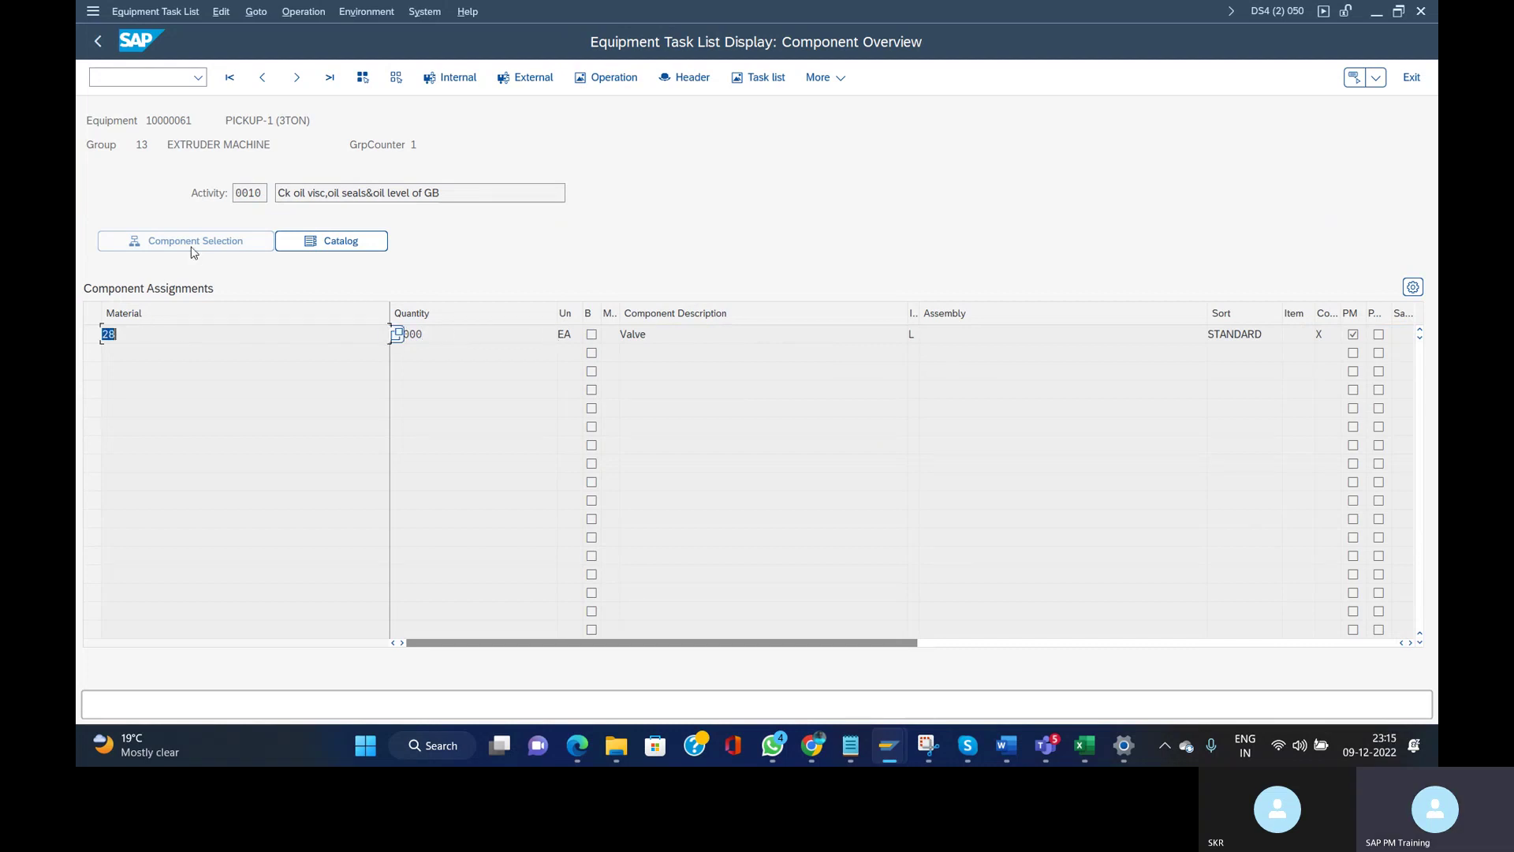
{"action": "left_click", "coordinate": [96, 42]}
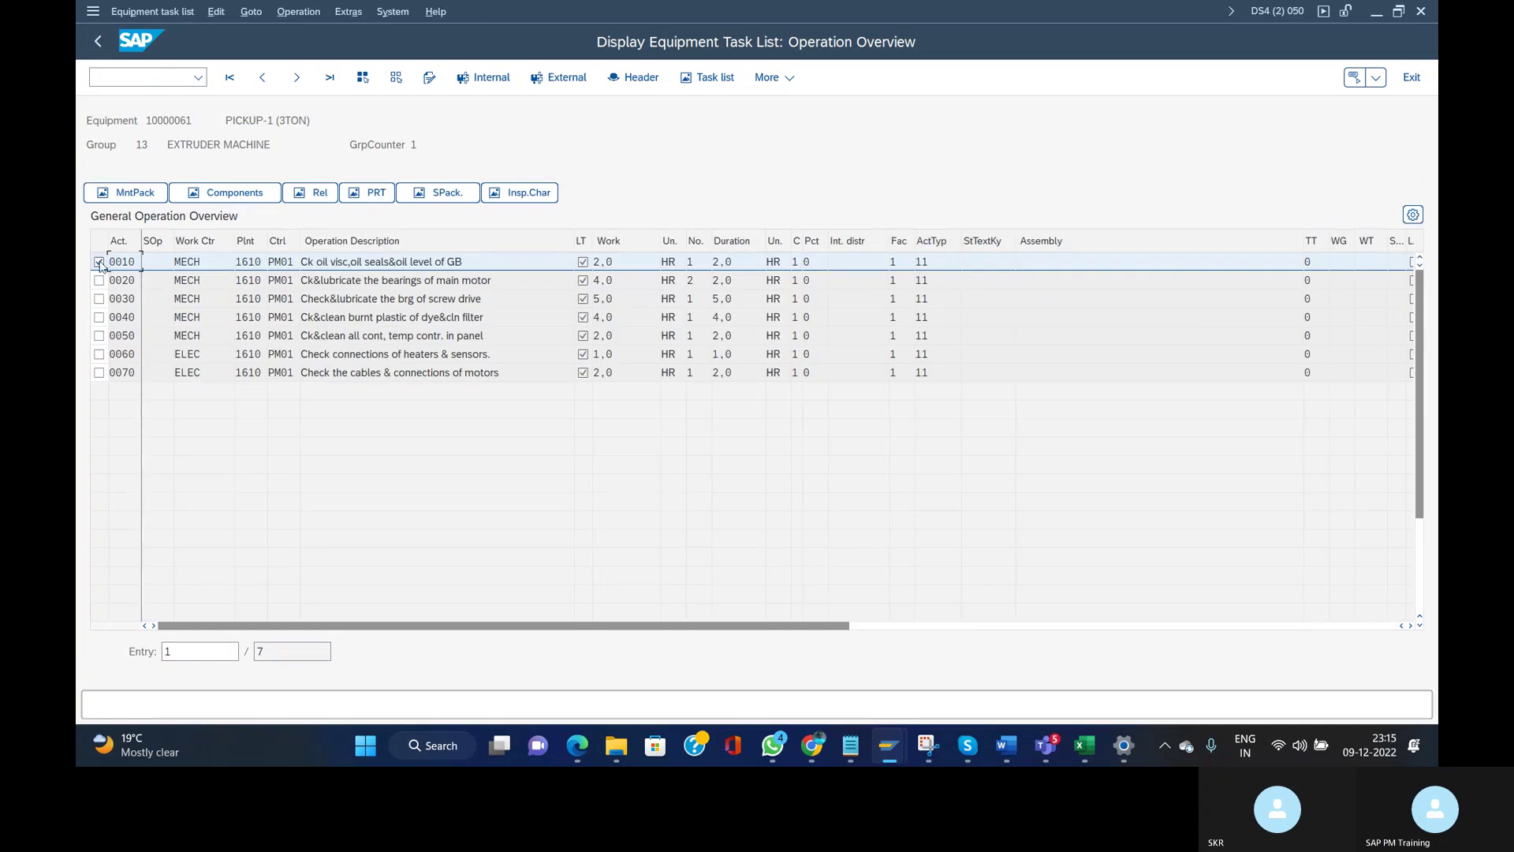
{"action": "left_click", "coordinate": [98, 262]}
{"action": "left_click", "coordinate": [360, 299]}
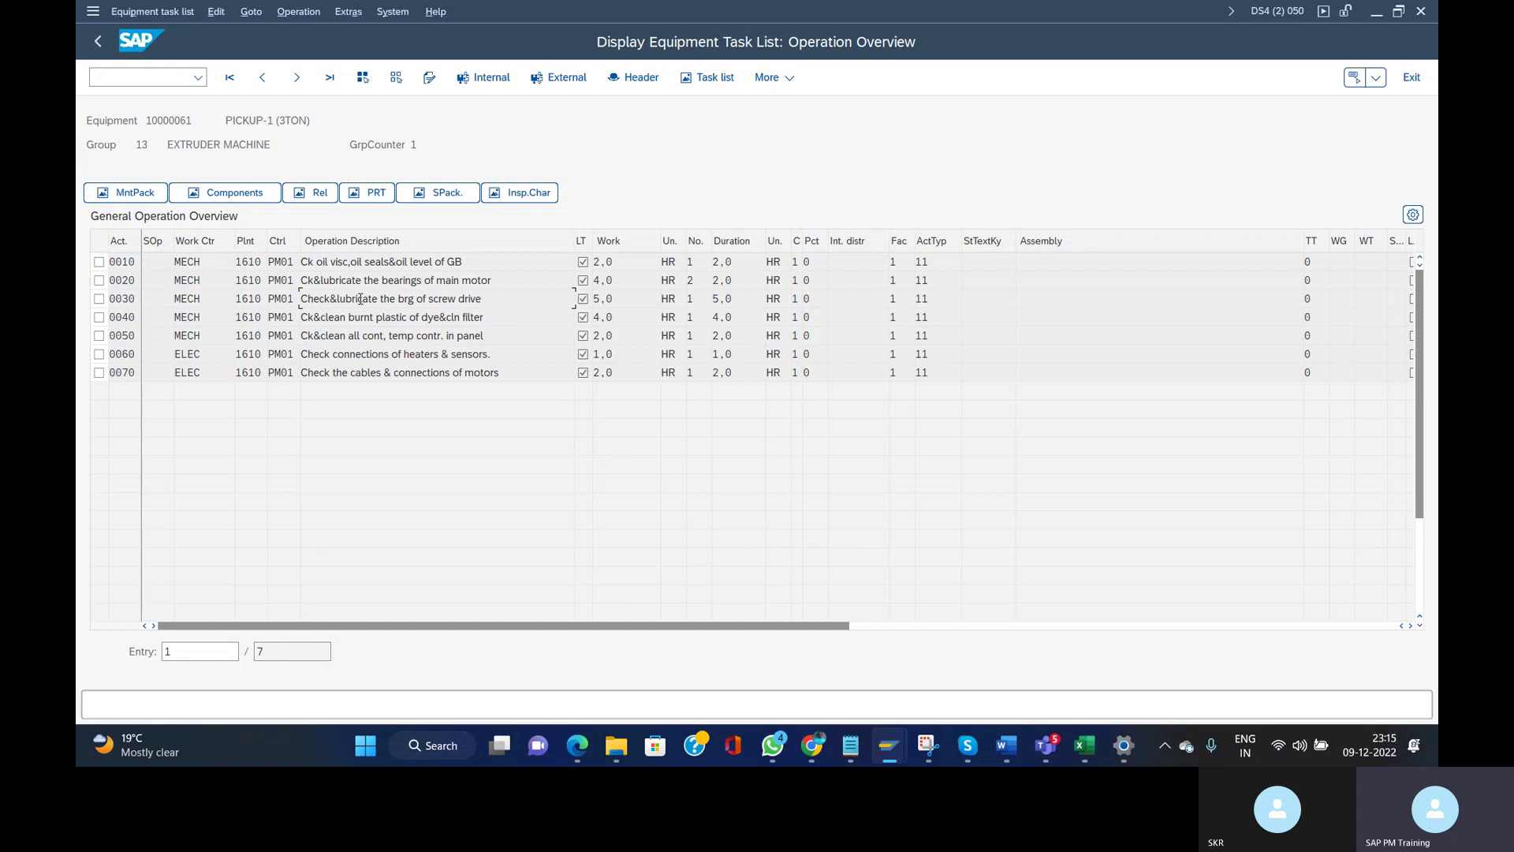
{"action": "mouse_move", "coordinate": [968, 745]}
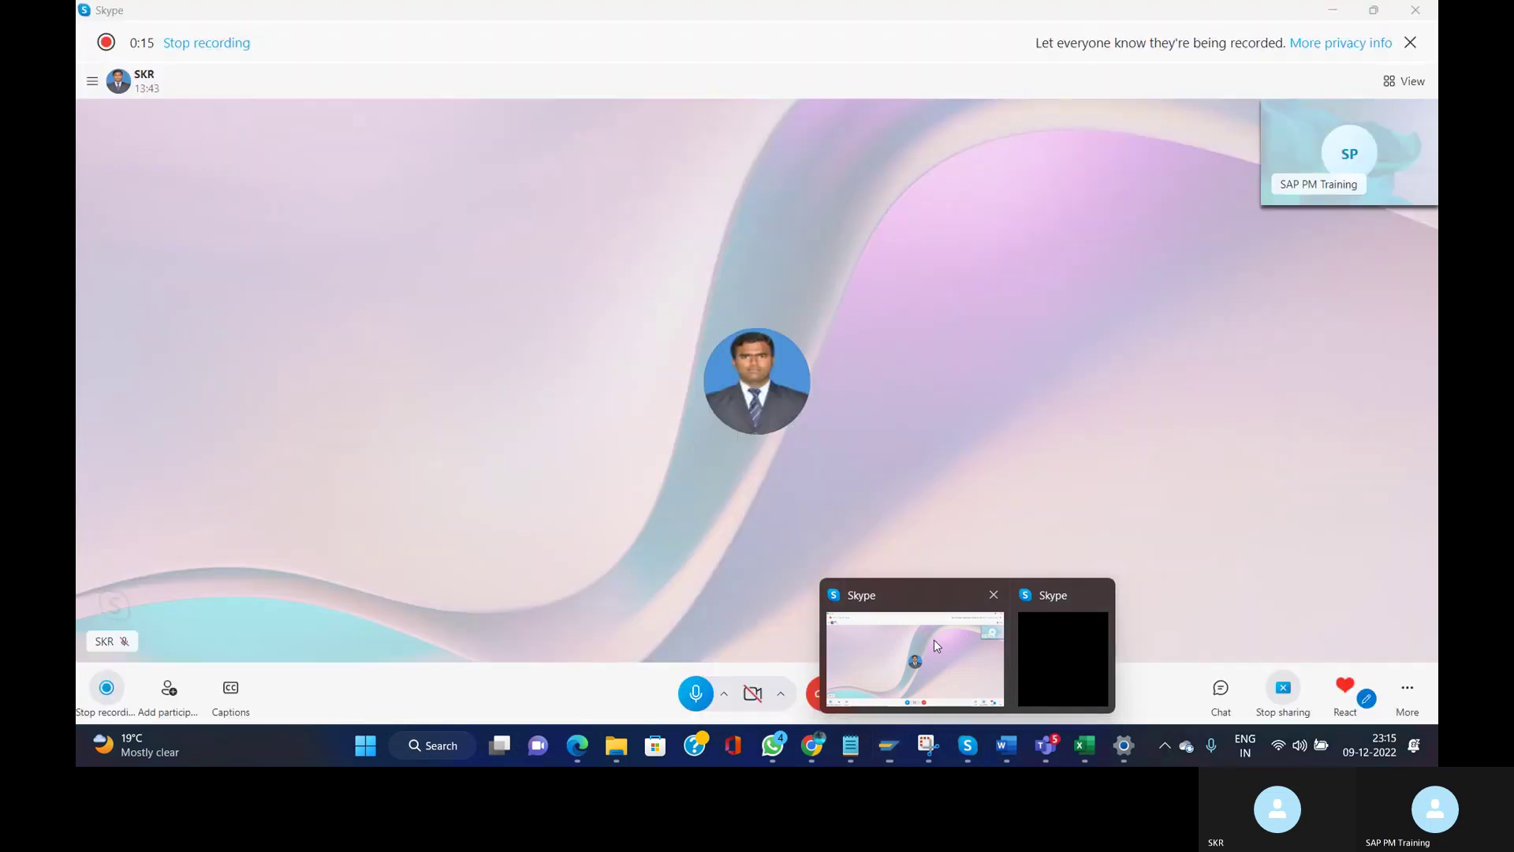
{"action": "left_click", "coordinate": [933, 641]}
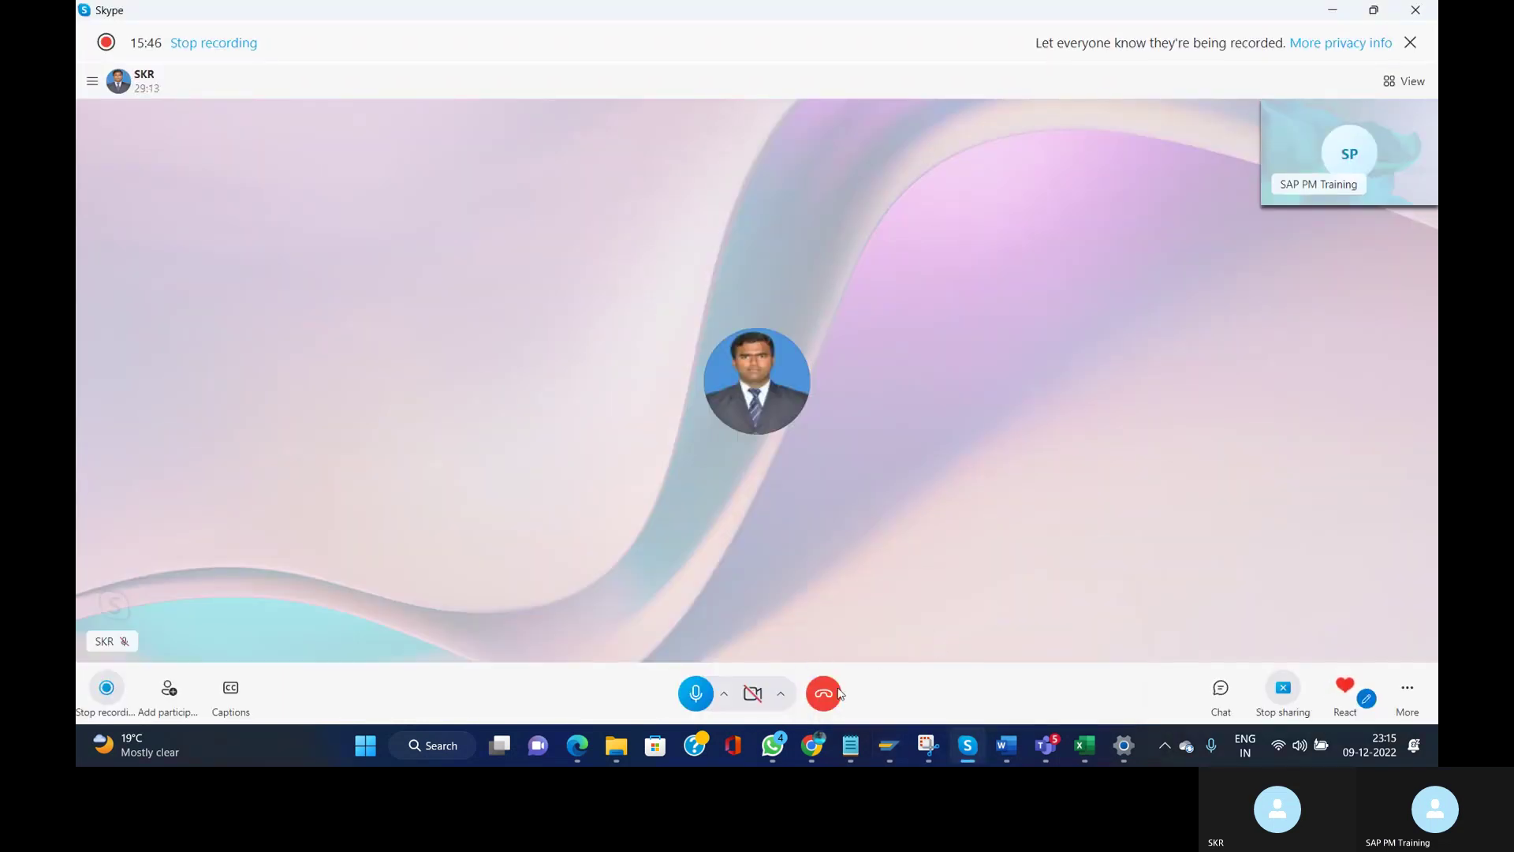